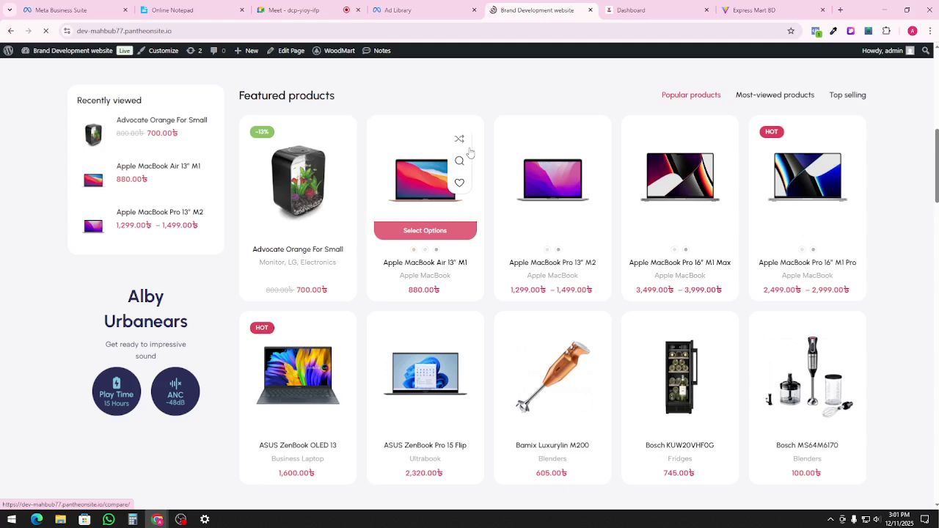
- Switch to the Meta Business Suite page and load the Facebook home page in its place
key("ctrl+shift+Tab")
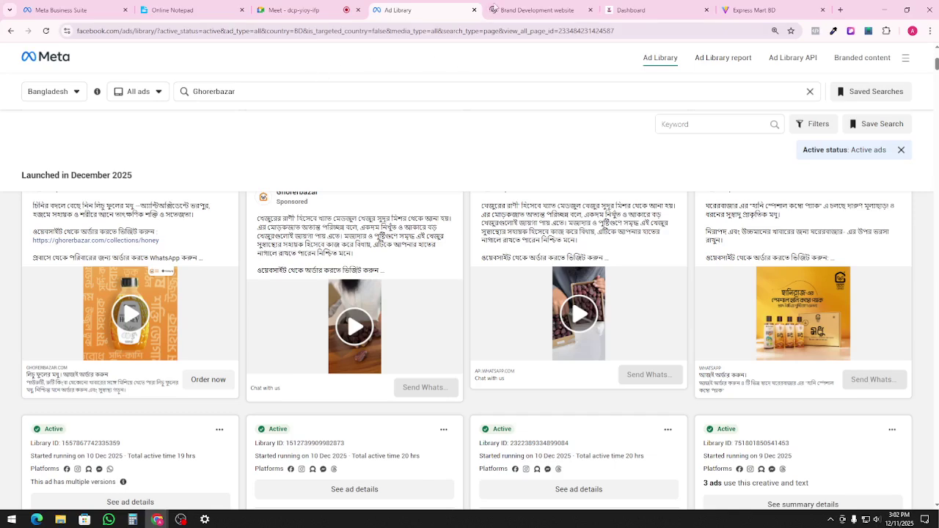
left_click(77, 9)
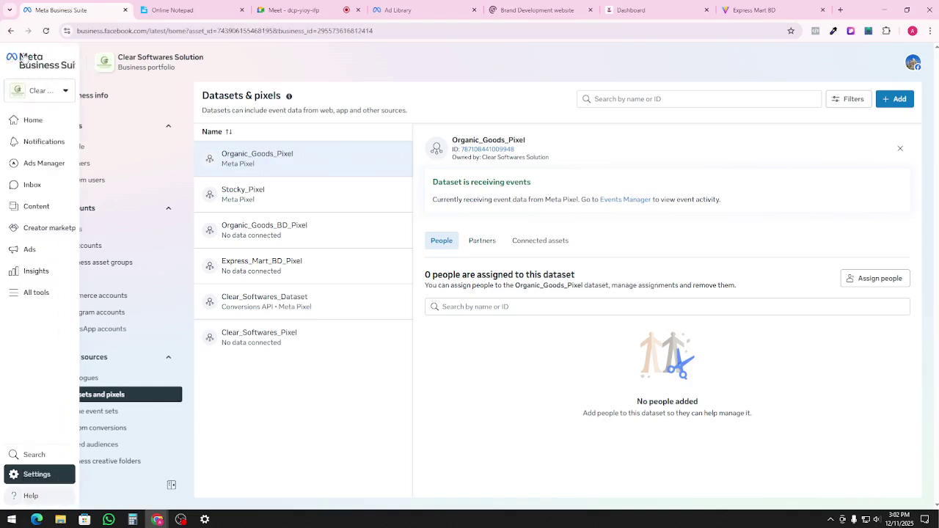
left_click(135, 31)
type("fac")
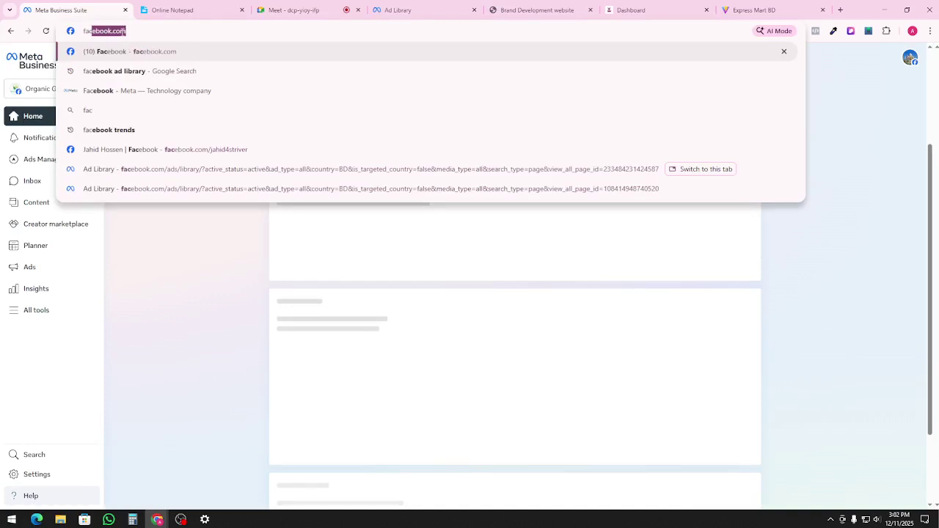
key("Return")
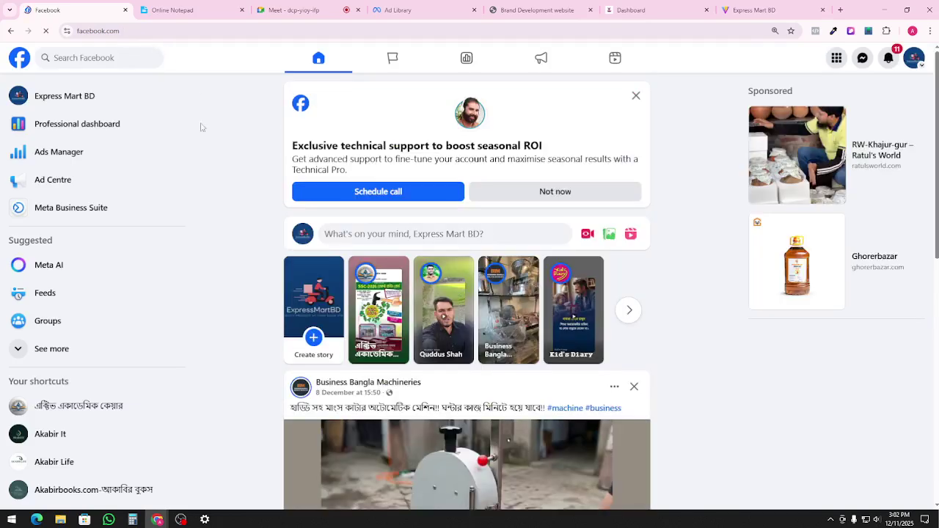
- Open Meta Business Suite from the Facebook home page shortcuts
scroll(186, 190, "down", 1)
scroll(428, 301, "down", 3)
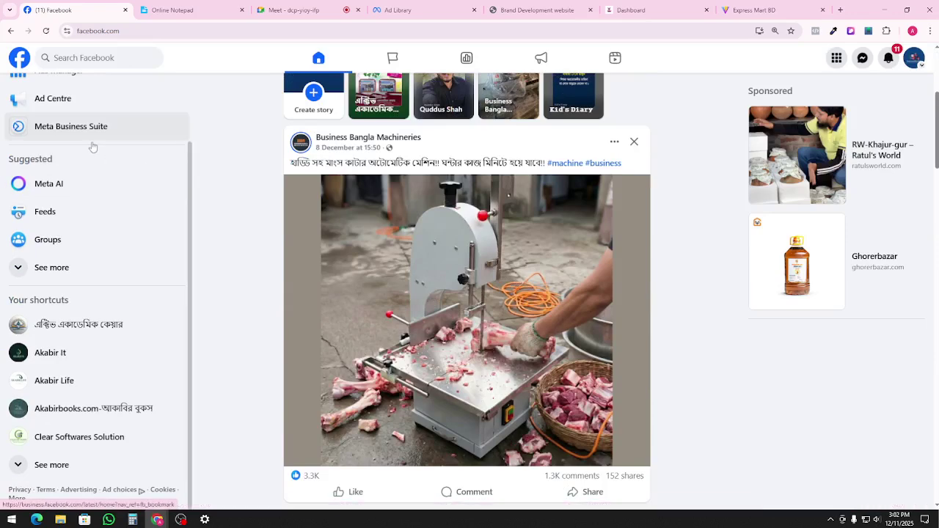
scroll(172, 187, "up", 1)
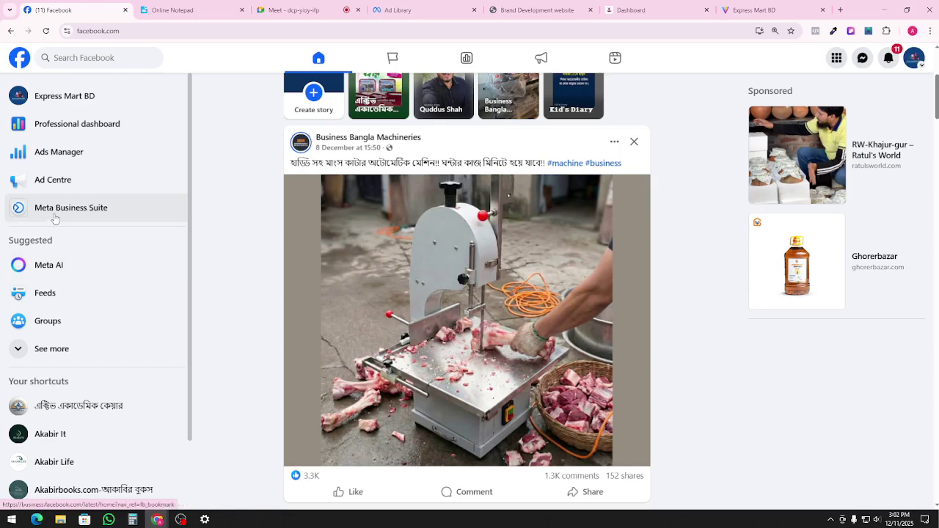
left_click(54, 214)
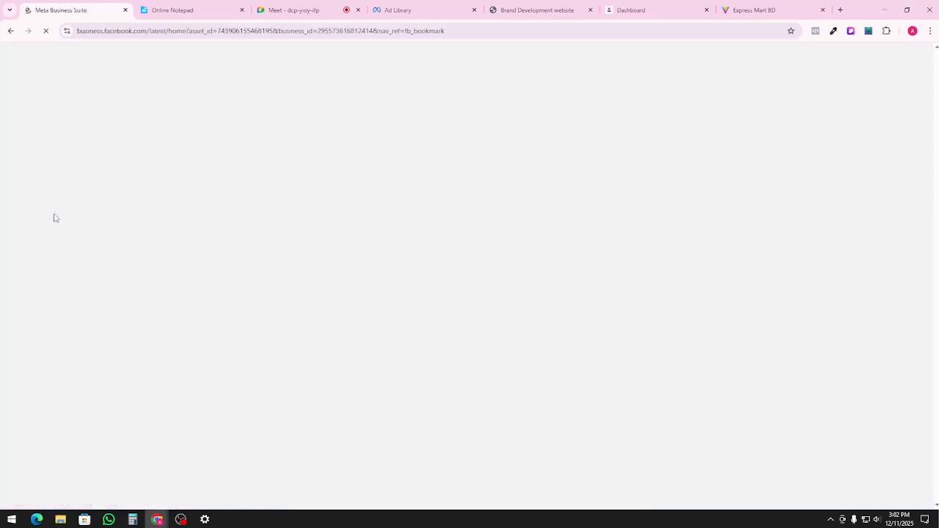
- Open Ads Manager from the full list of business tools and check the ad accounts available in the portfolio
scroll(55, 224, "down", 2)
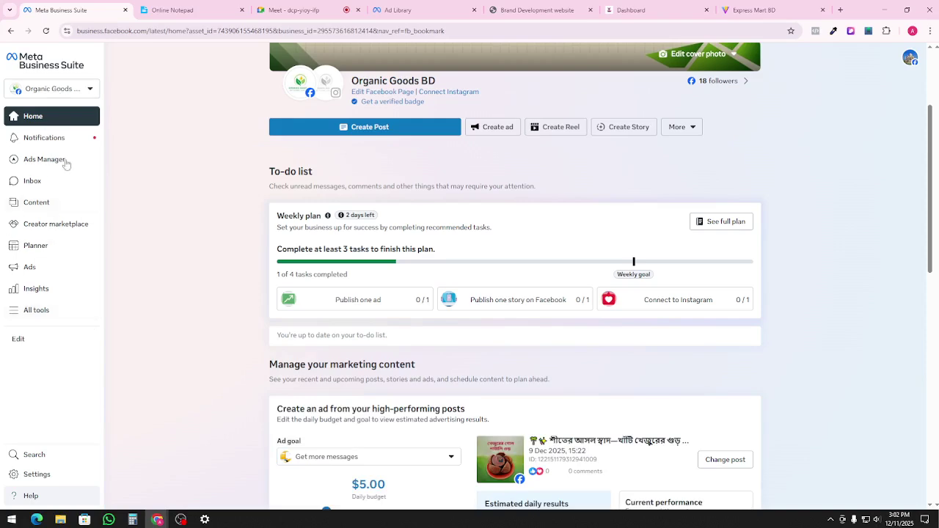
left_click(8, 317)
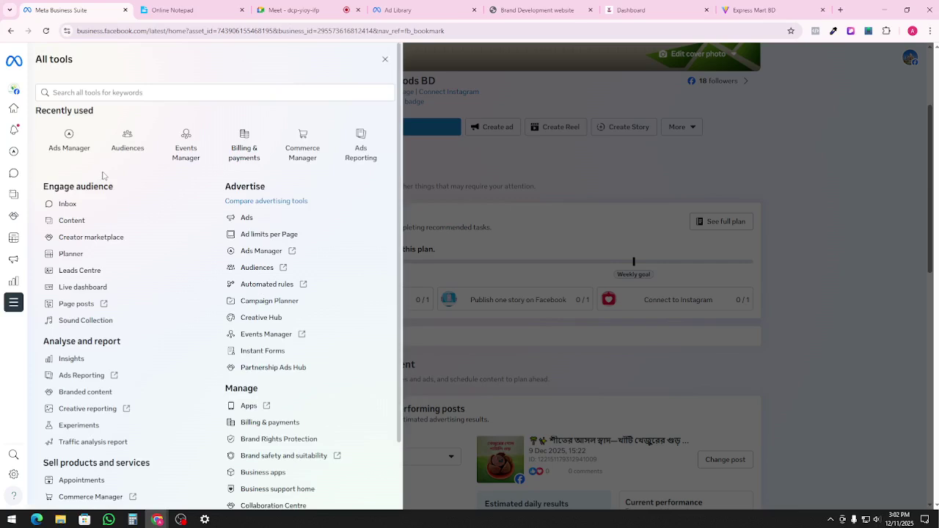
left_click(69, 143)
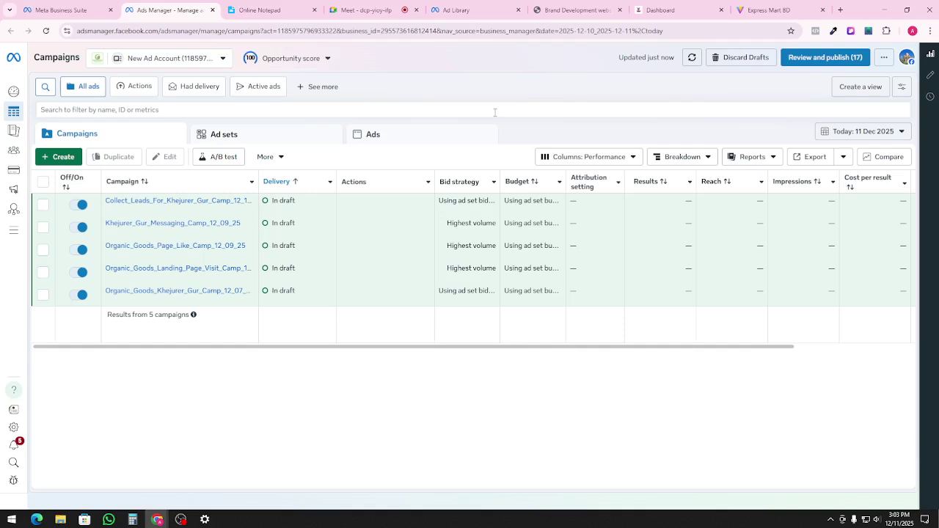
left_click(147, 62)
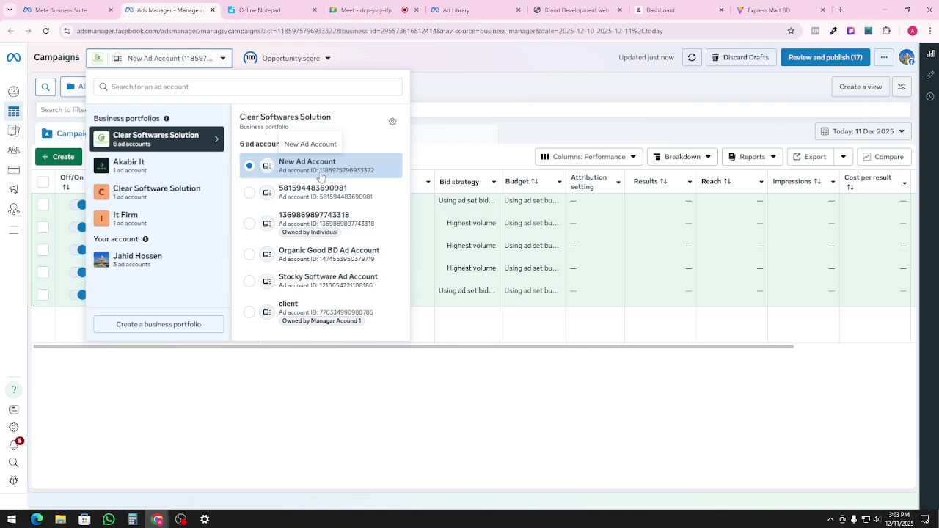
left_click(378, 377)
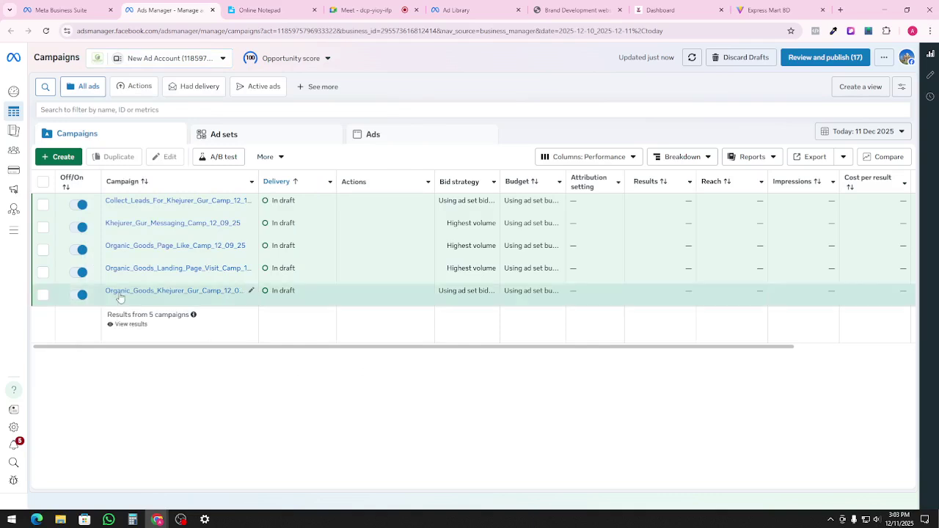
- Open Events Manager in a separate browser tab from the Ads Manager tools and switch to it
mouse_move(9, 116)
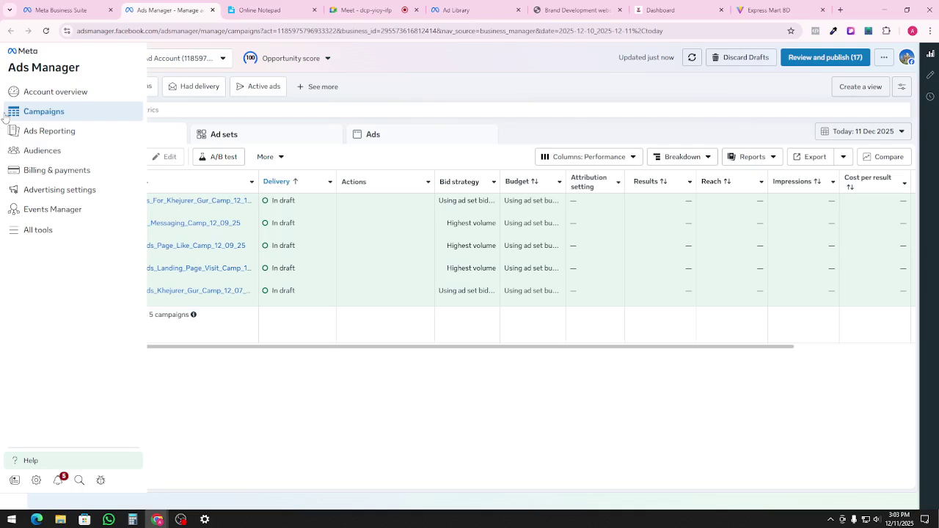
left_click(17, 232)
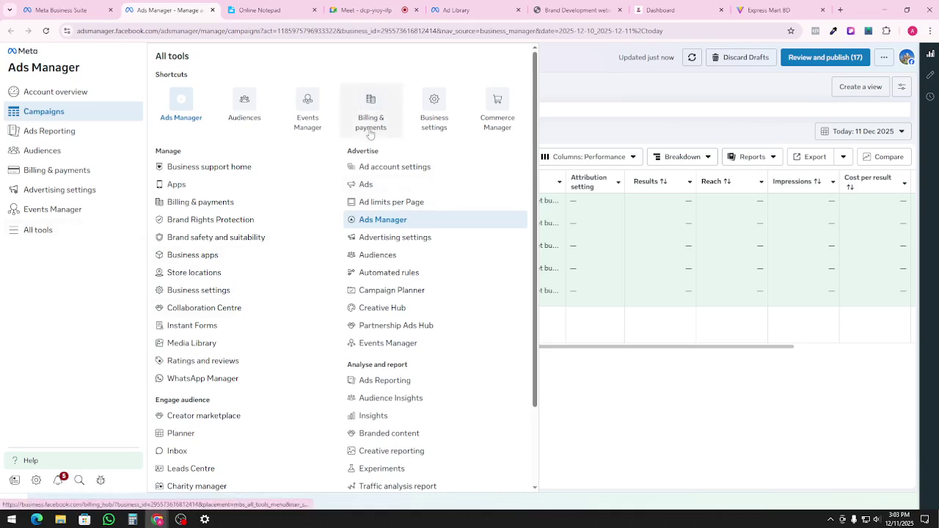
right_click(307, 109)
left_click(334, 119)
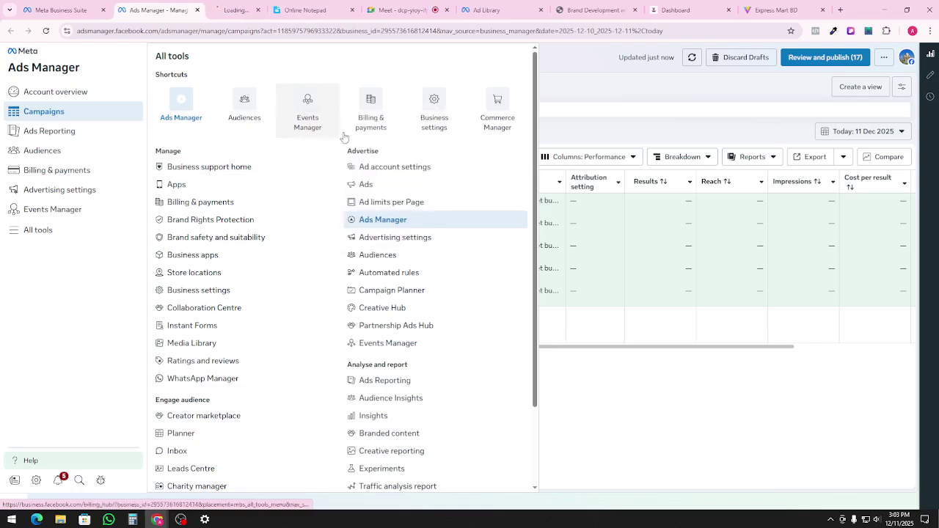
left_click(252, 4)
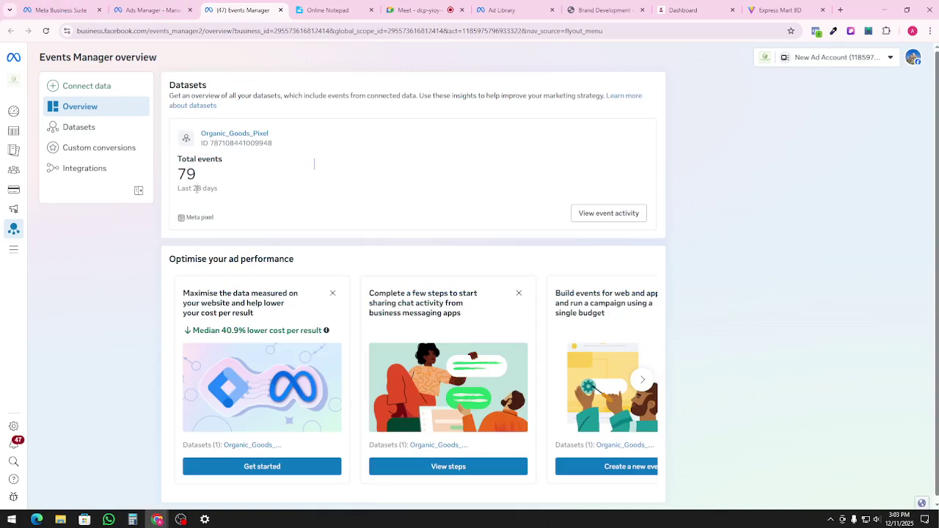
- Open the Organic_Goods_Pixel dataset and examine its event activity chart and list of received events
left_click_drag(196, 175, 165, 176)
left_click(84, 136)
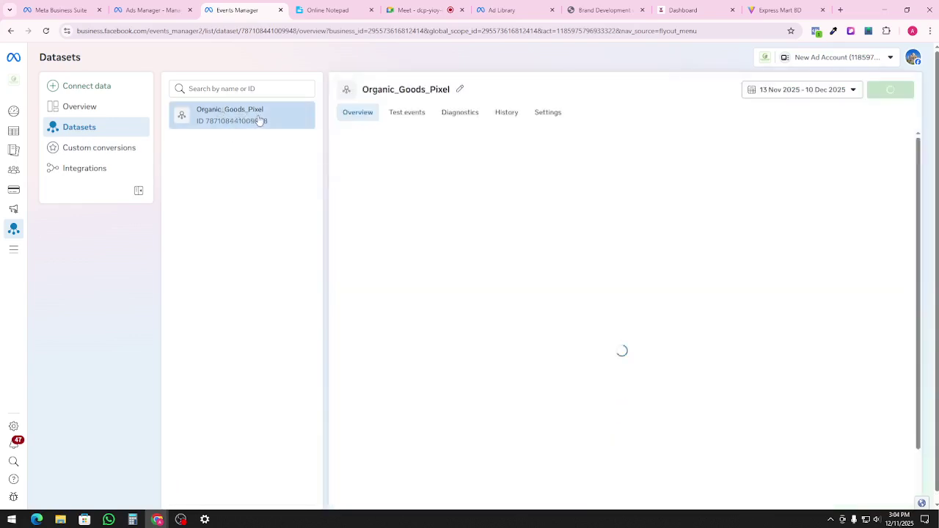
scroll(463, 303, "down", 2)
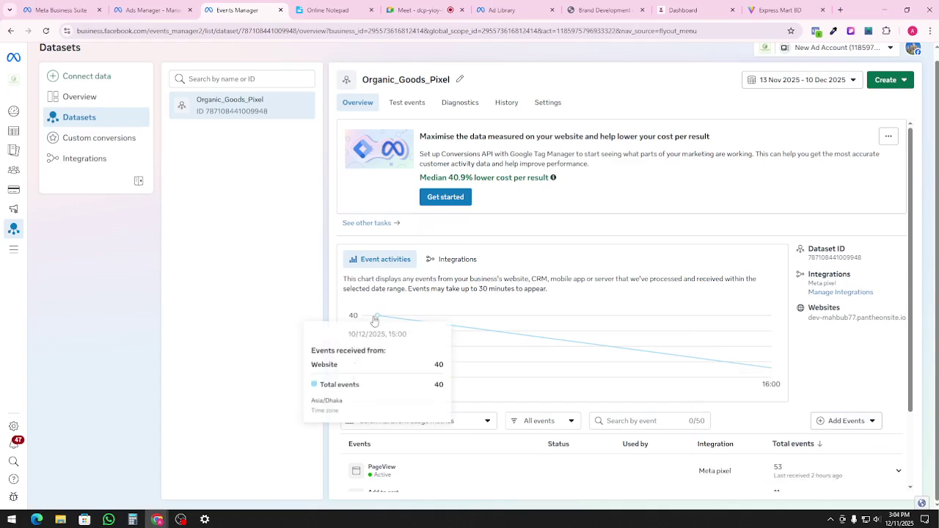
scroll(524, 394, "down", 2)
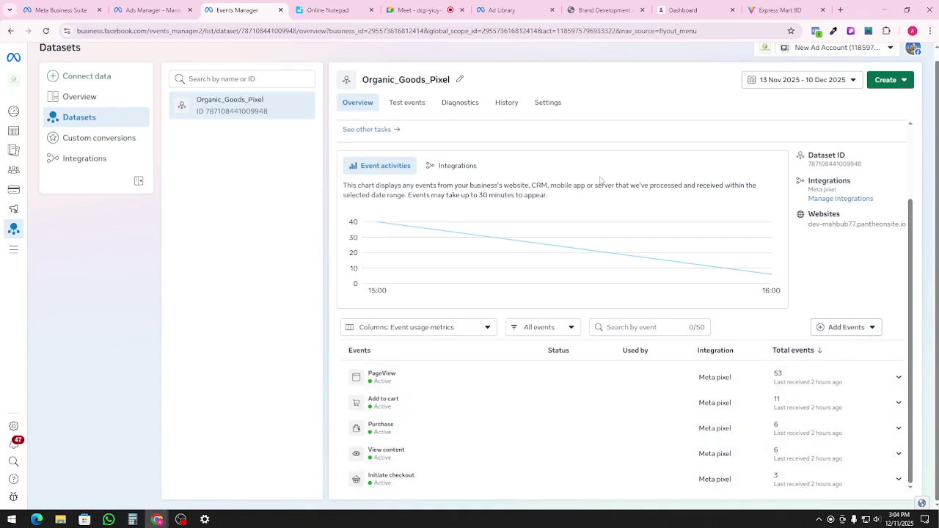
- Switch to the Brand Development website store and copy its home page address
left_click(600, 10)
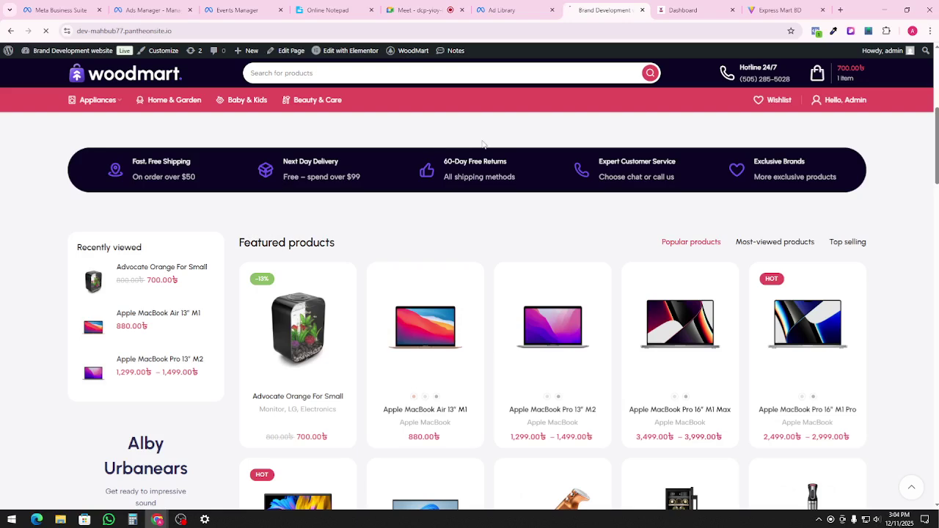
scroll(480, 190, "down", 2)
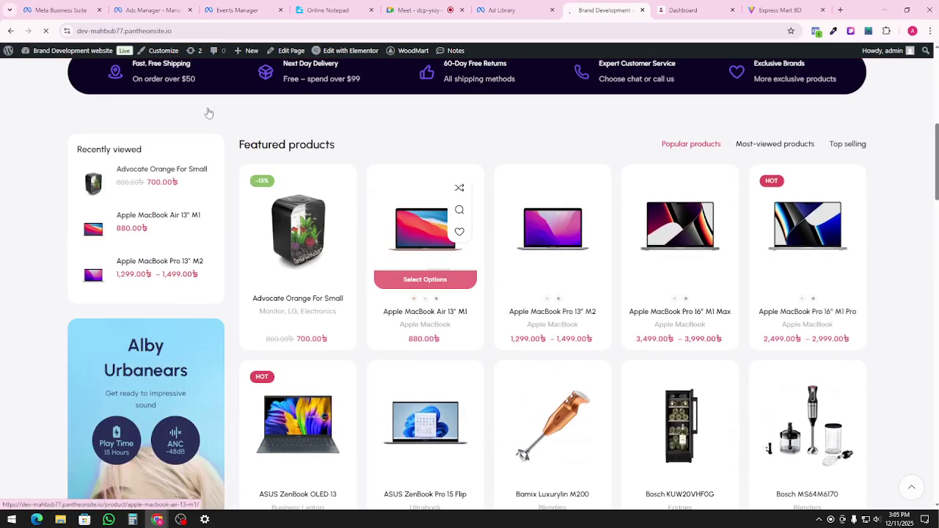
left_click(147, 30)
key("ctrl+c")
right_click(146, 30)
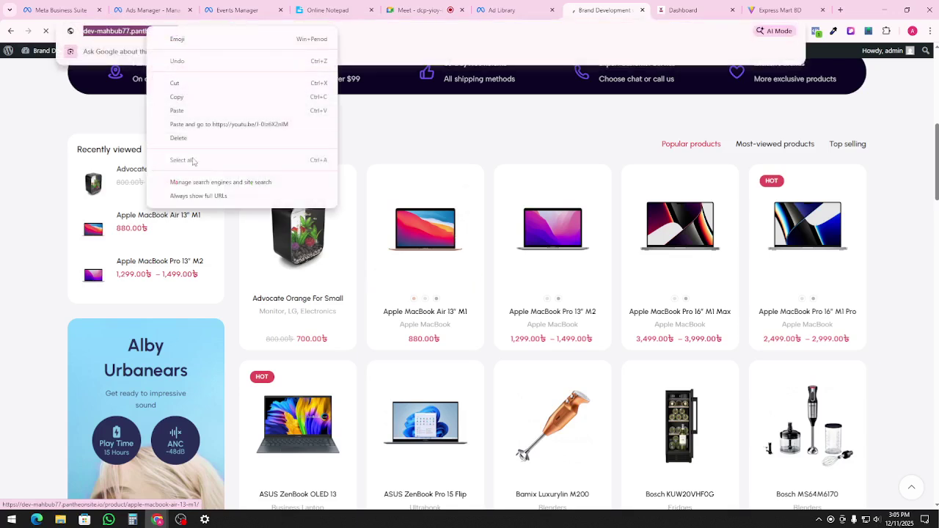
left_click(180, 97)
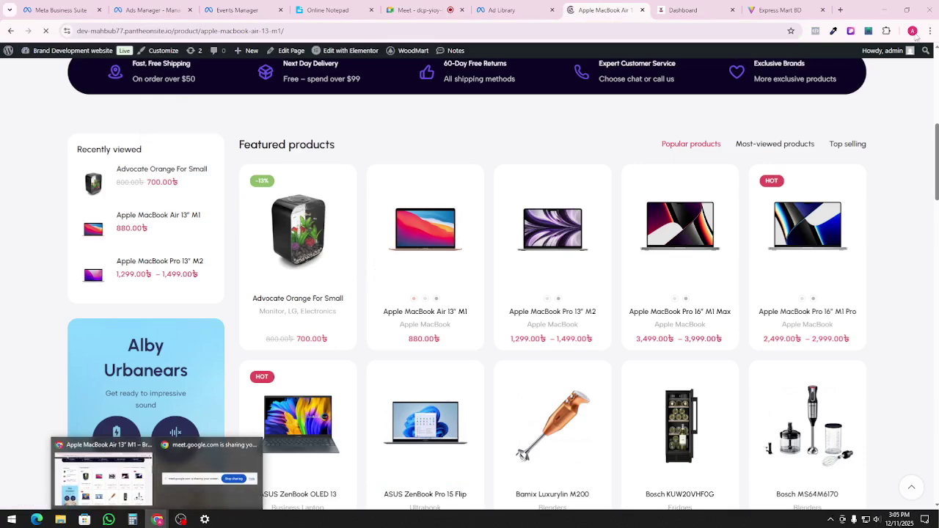
- Open the EL Rangpur Chrome profile, load the copied store address and continue past the sandbox notice
left_click(912, 31)
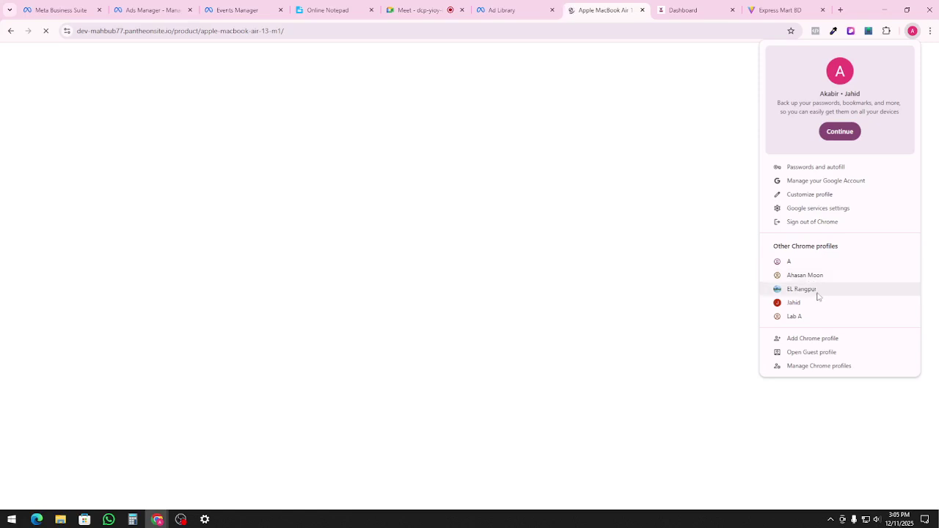
left_click(816, 291)
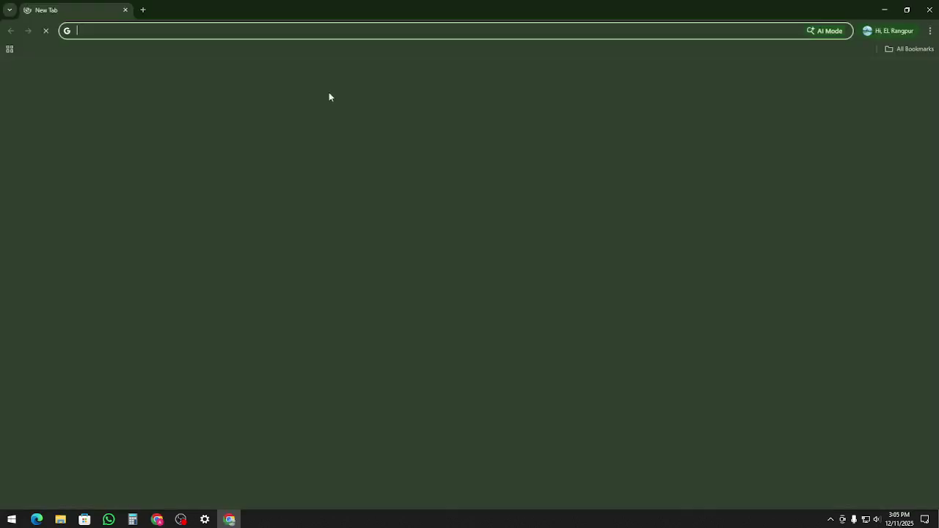
right_click(248, 30)
left_click(285, 112)
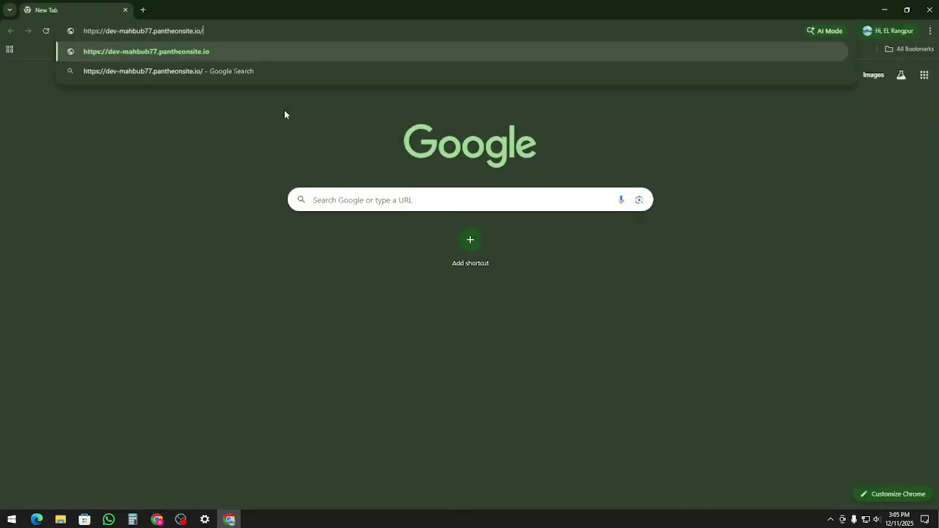
key("Return")
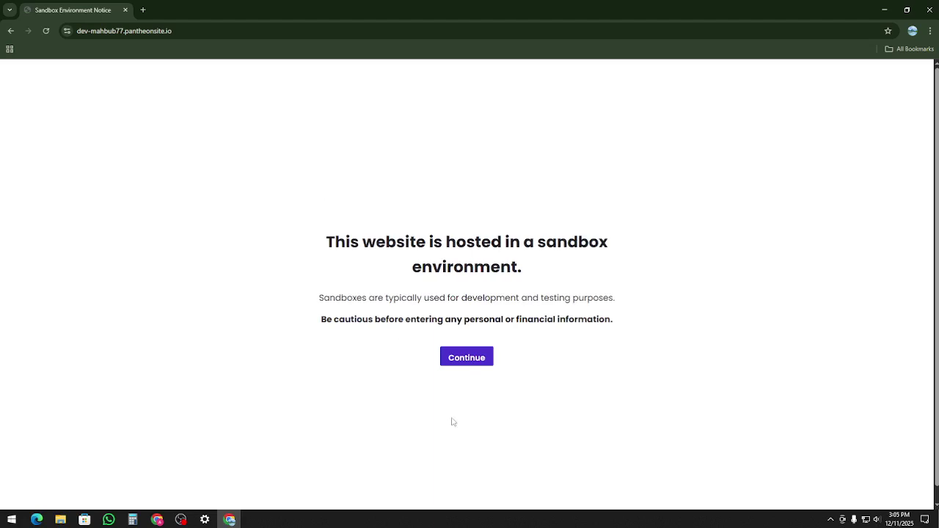
left_click(458, 364)
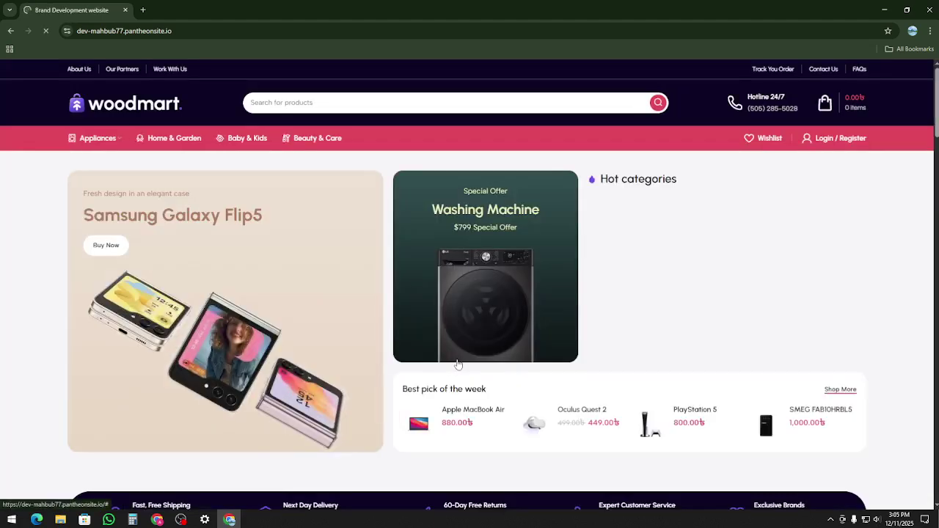
- Open the Apple MacBook Air 13" M1 product page from the store's featured products
scroll(454, 362, "down", 6)
scroll(440, 235, "up", 4)
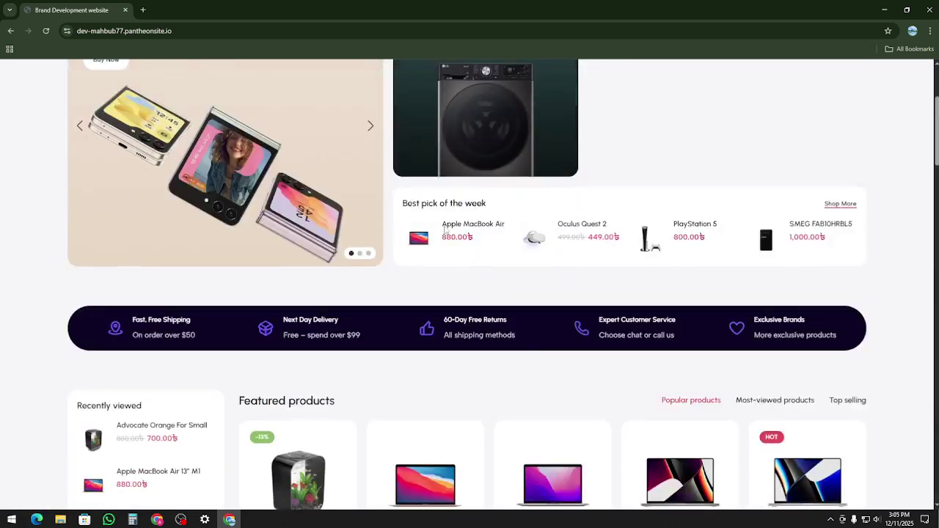
scroll(759, 281, "up", 3)
scroll(744, 269, "down", 7)
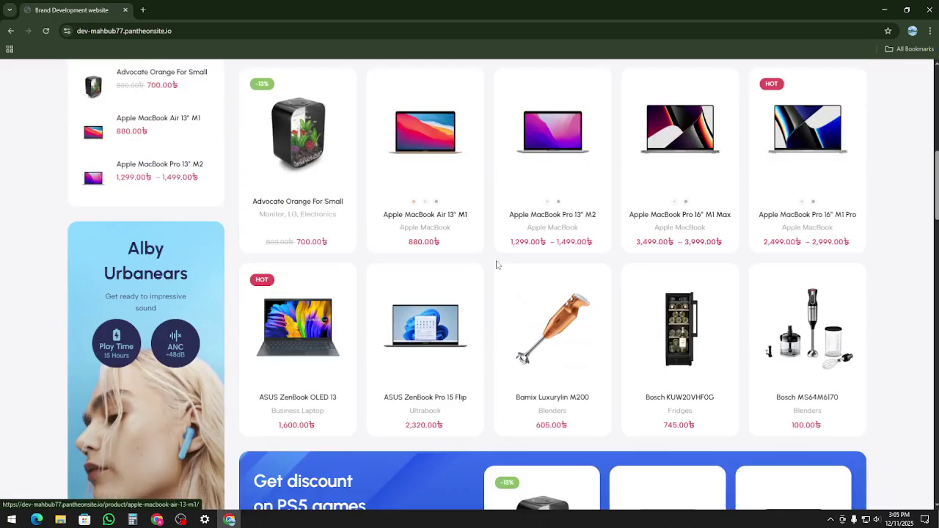
left_click(439, 152)
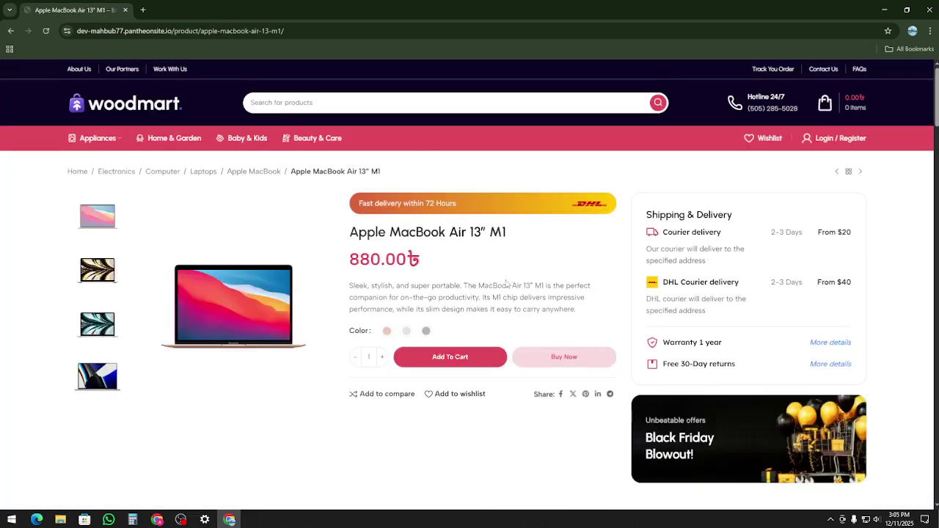
- Choose the Space Gray color for the MacBook Air and add one unit to the cart
scroll(484, 316, "down", 3)
scroll(468, 252, "up", 1)
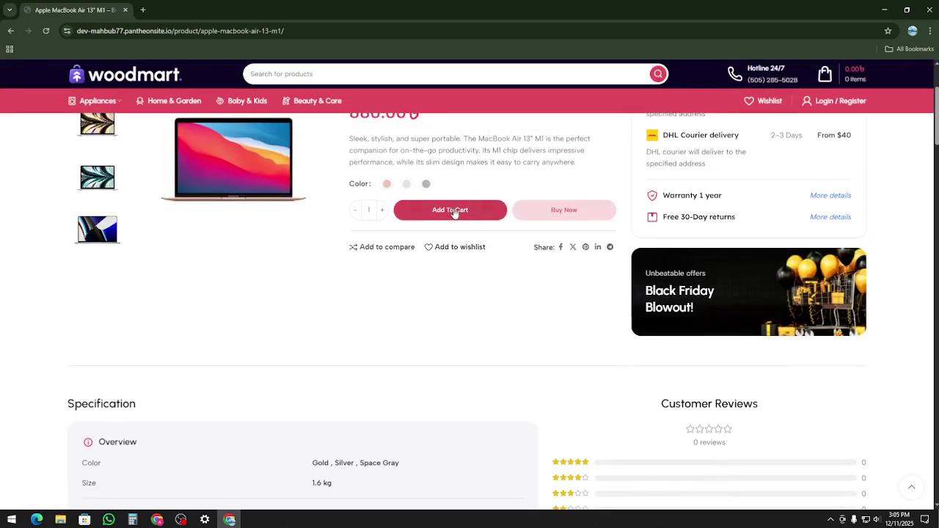
left_click(452, 211)
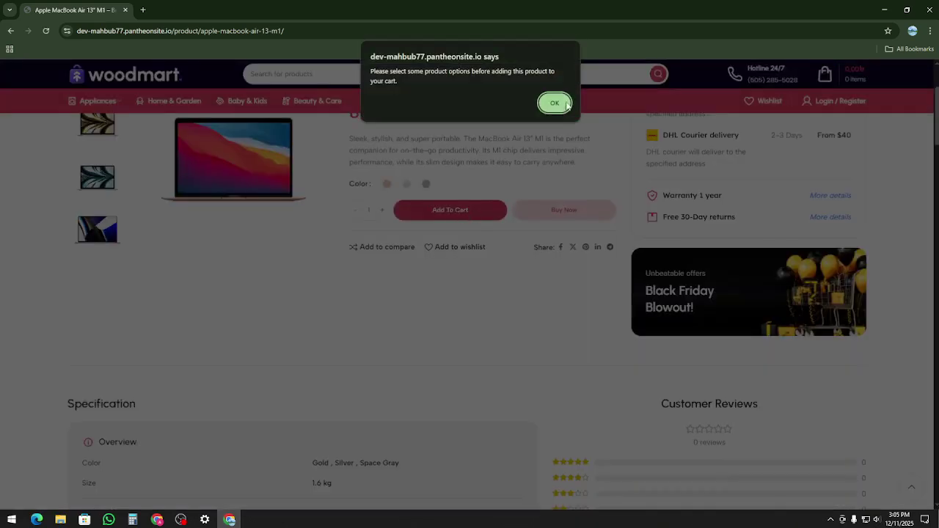
left_click(565, 104)
left_click(426, 185)
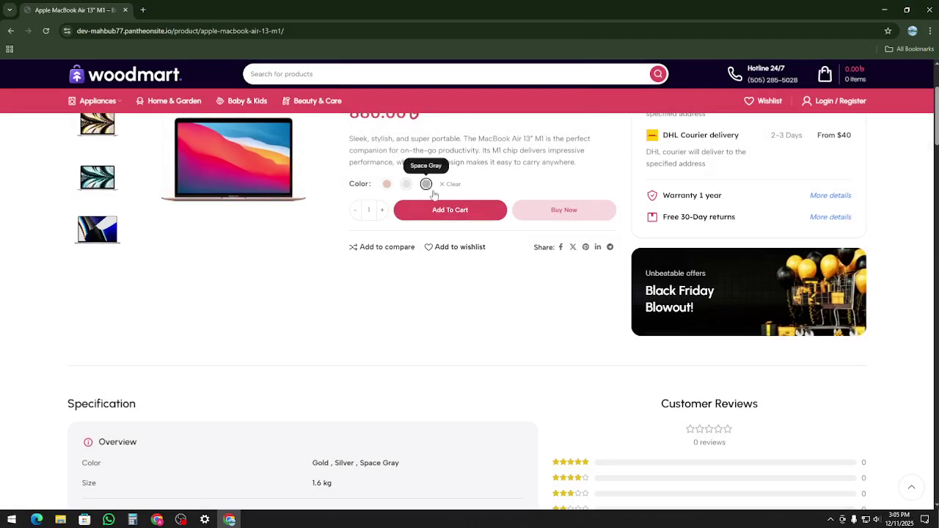
left_click(447, 213)
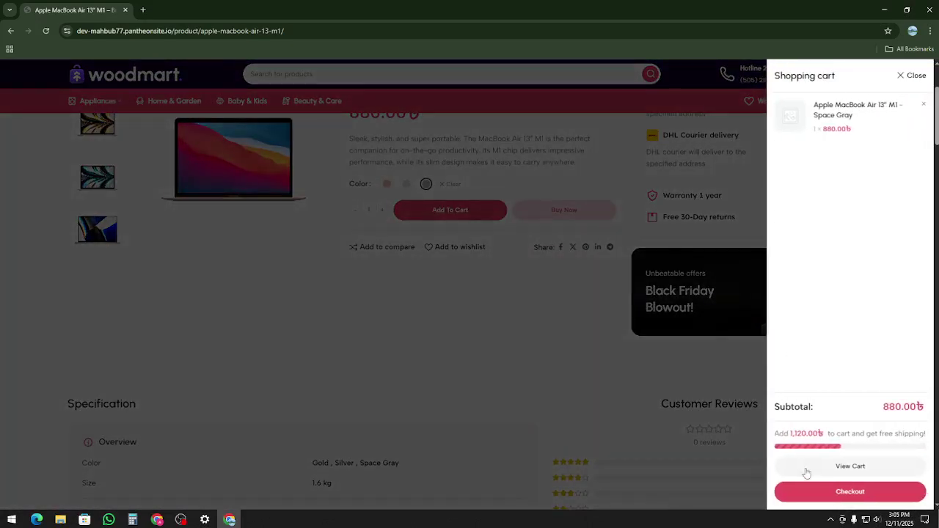
- Proceed to checkout with the MacBook Air in the cart and return to Events Manager in the other Chrome profile
left_click(818, 490)
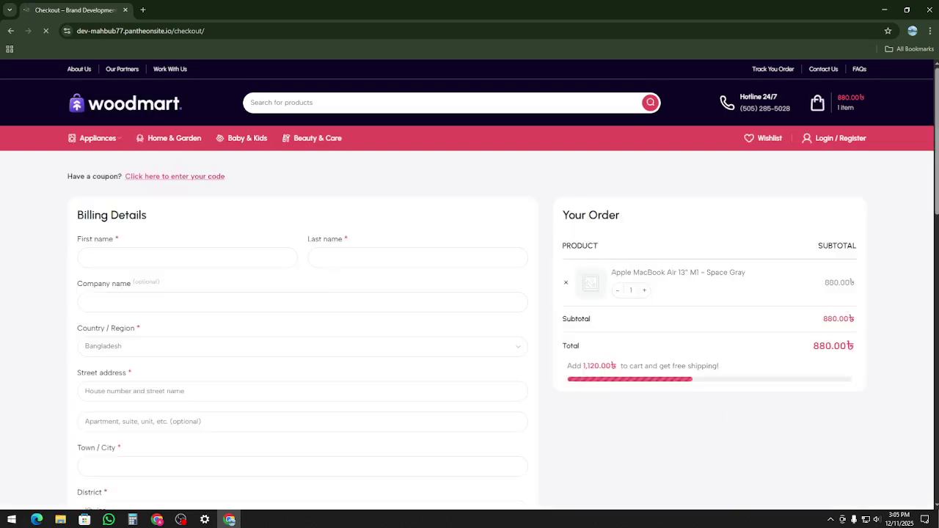
mouse_move(157, 519)
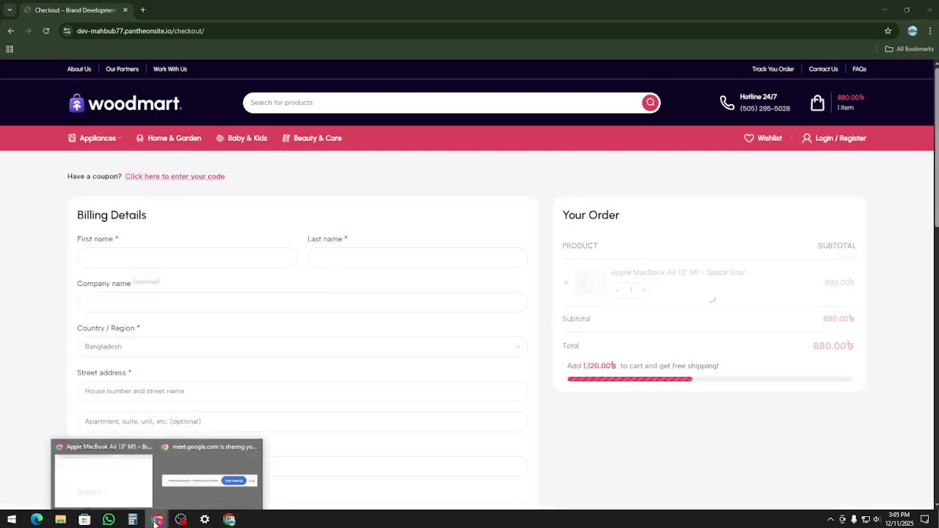
left_click(115, 496)
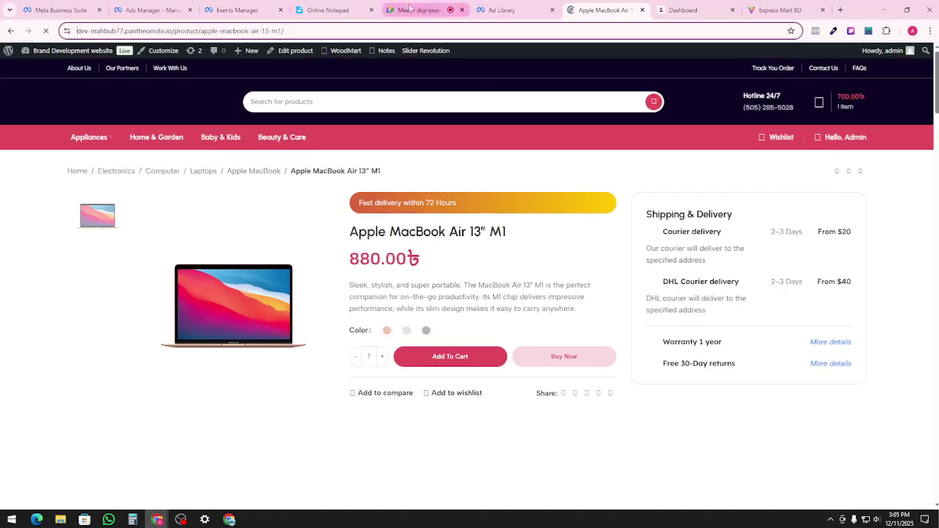
left_click(46, 6)
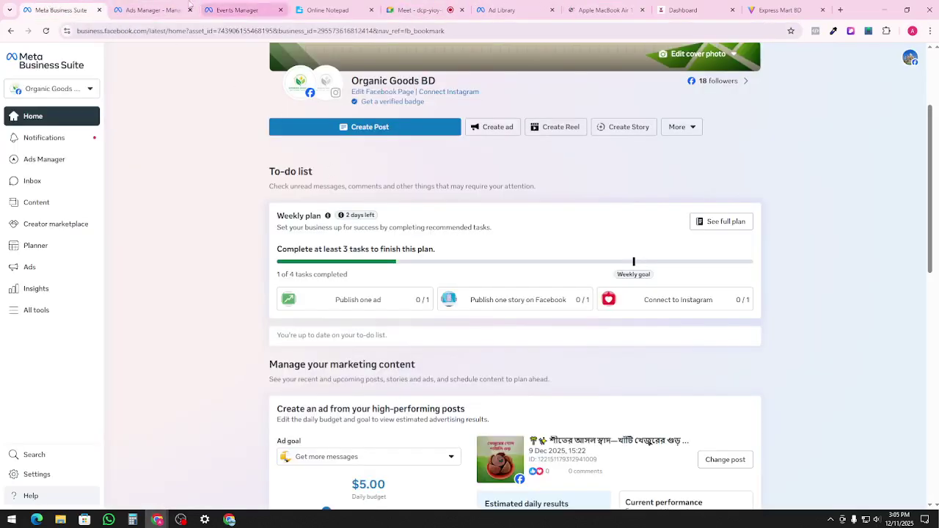
left_click(151, 10)
left_click(229, 9)
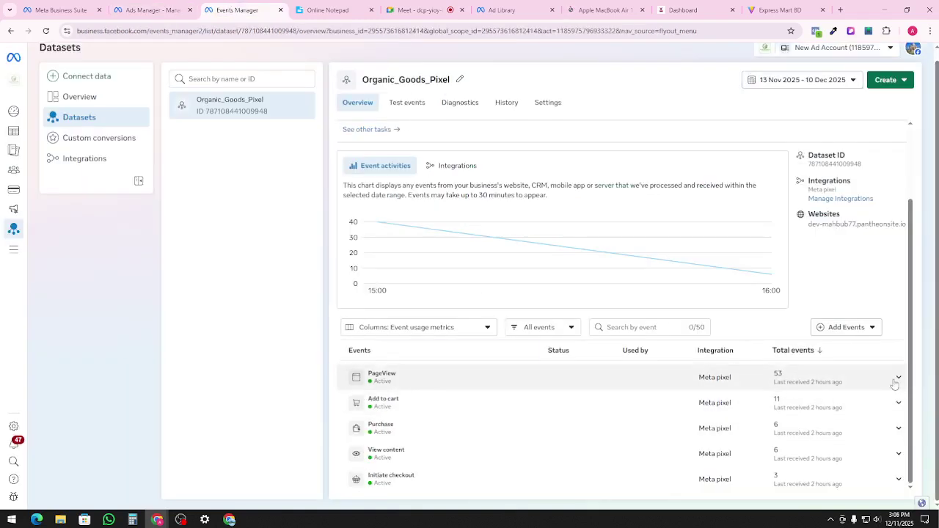
- Reload the Organic_Goods_Pixel overview and review its event activity and event list
left_click(46, 30)
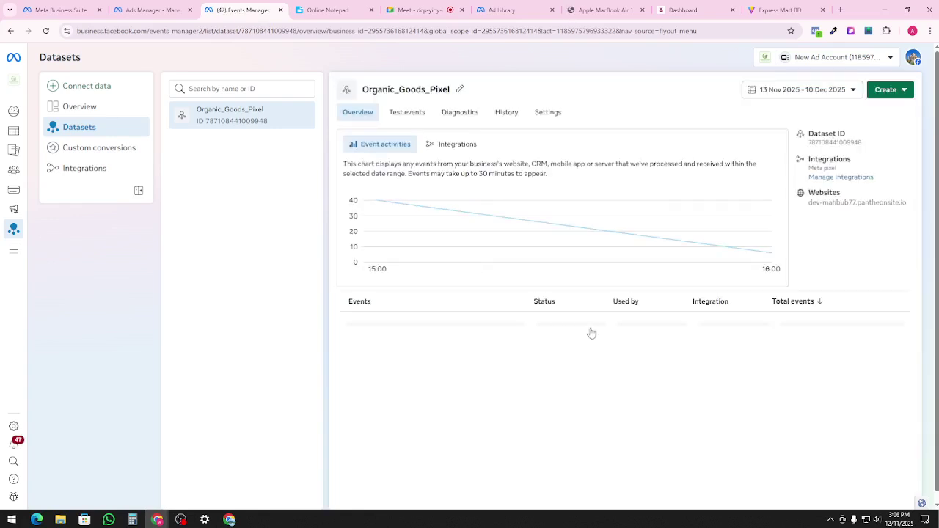
scroll(591, 333, "down", 2)
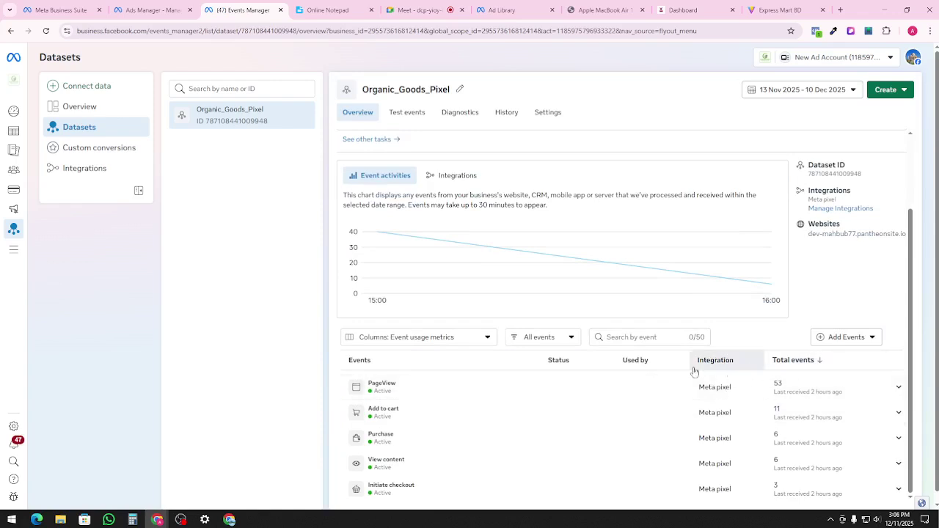
scroll(621, 348, "up", 2)
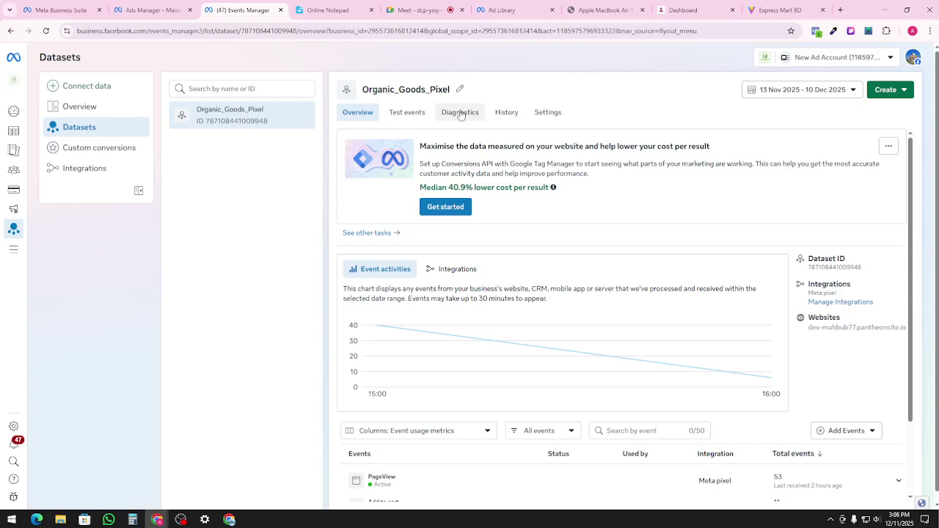
- Start a website event test for dev-mahbub77.pantheonsite.io from the Organic_Goods_Pixel's Test events page
left_click(421, 112)
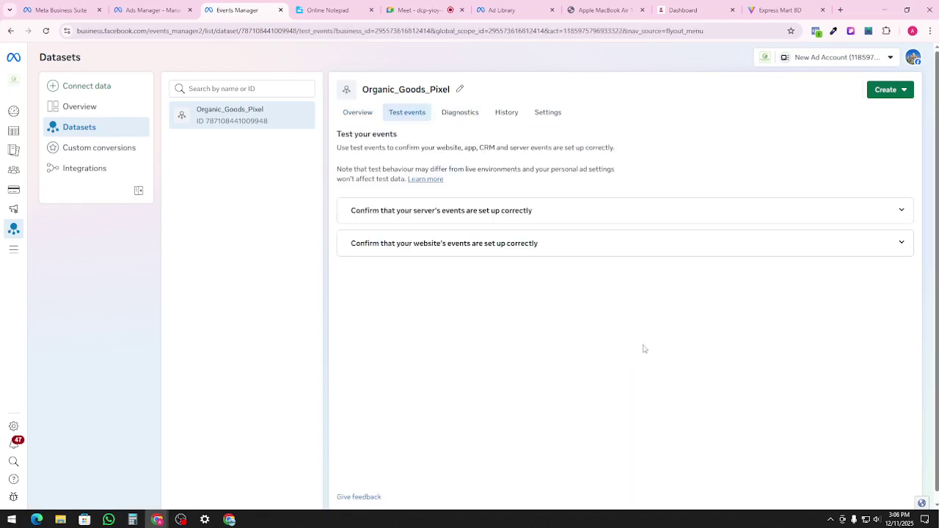
left_click(461, 212)
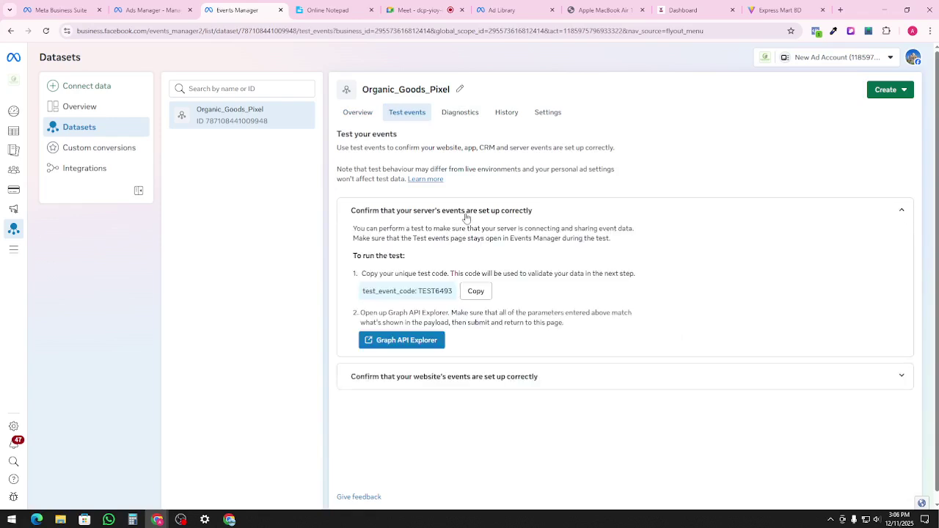
left_click(466, 212)
left_click(417, 245)
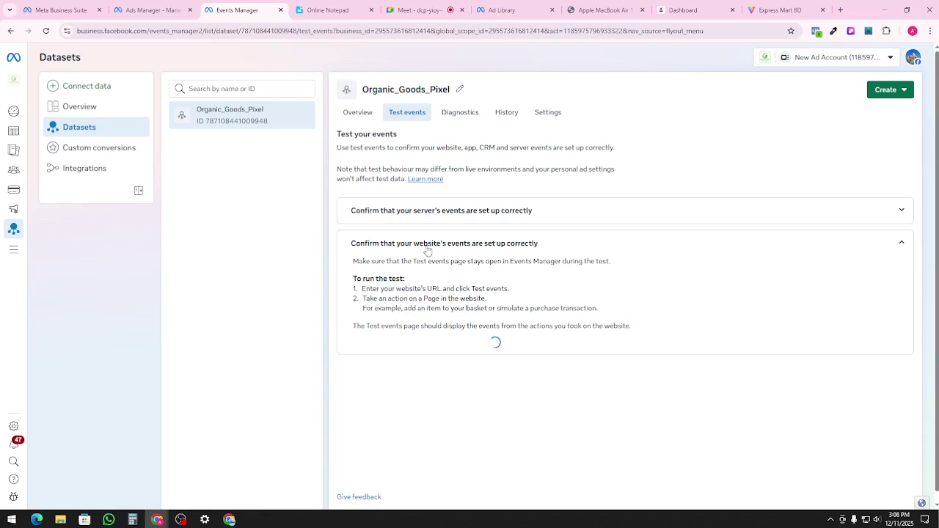
left_click(416, 350)
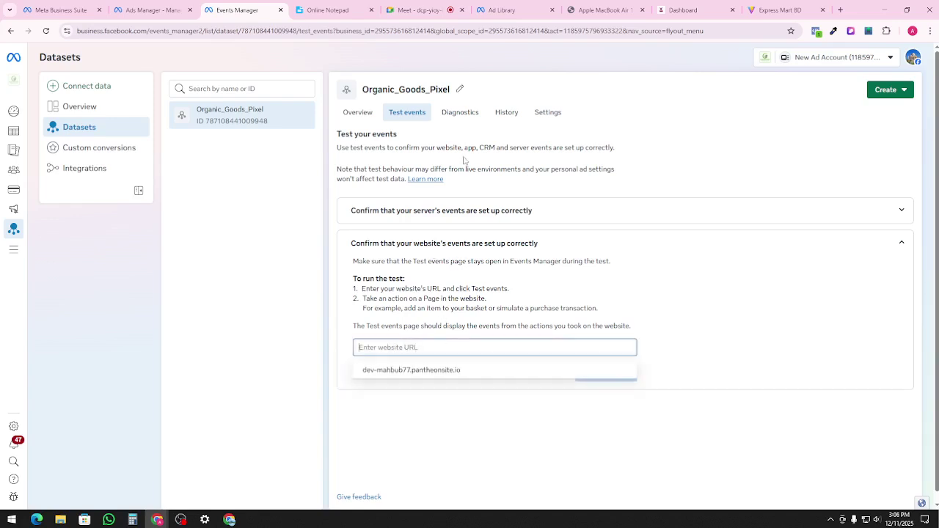
left_click(440, 370)
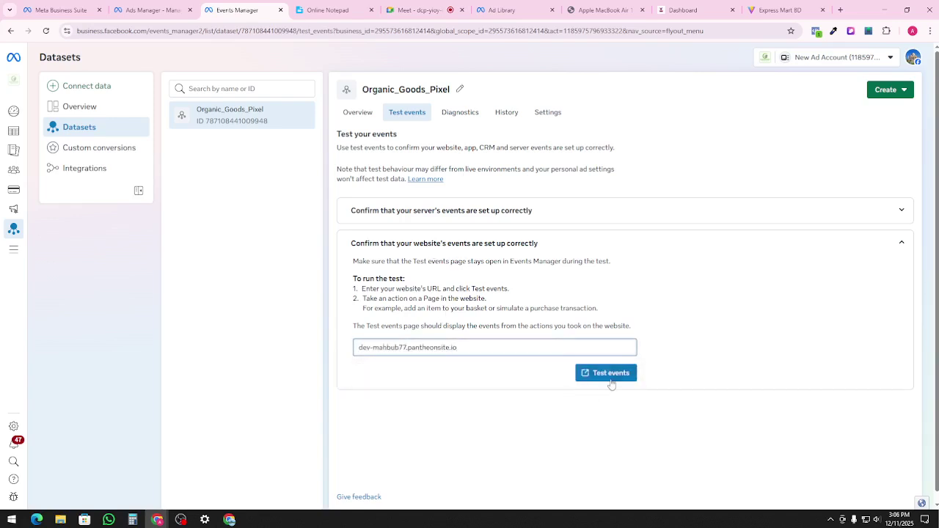
left_click(609, 378)
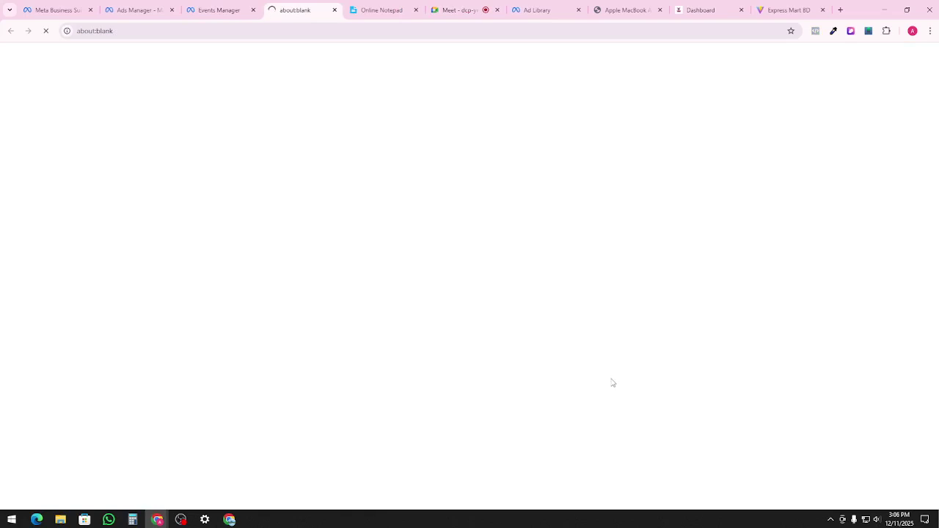
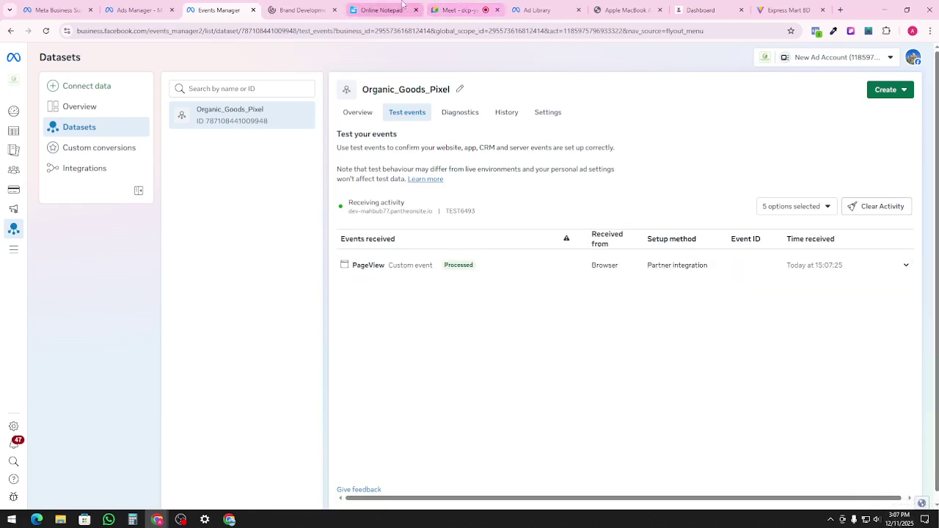
- Open the Apple MacBook Air 13" M1 product page in the test store tab and check the received test events
left_click(284, 9)
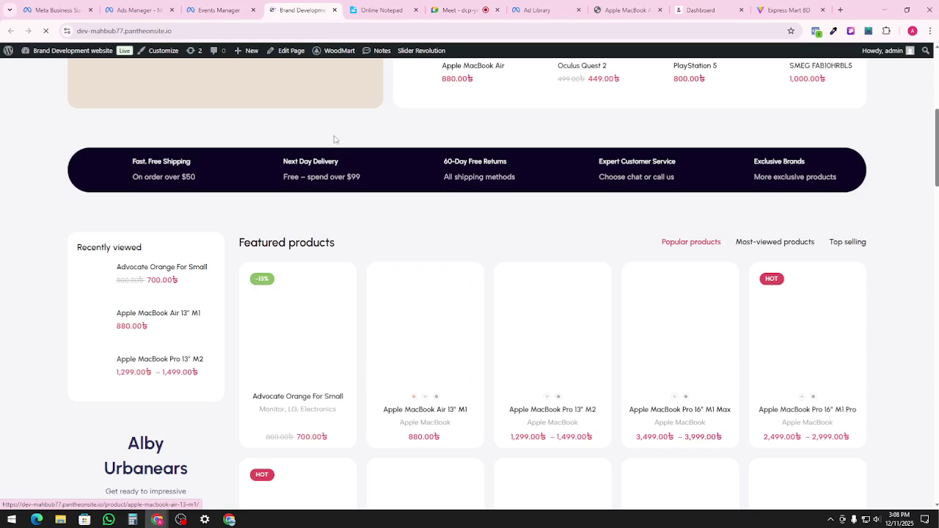
left_click(218, 9)
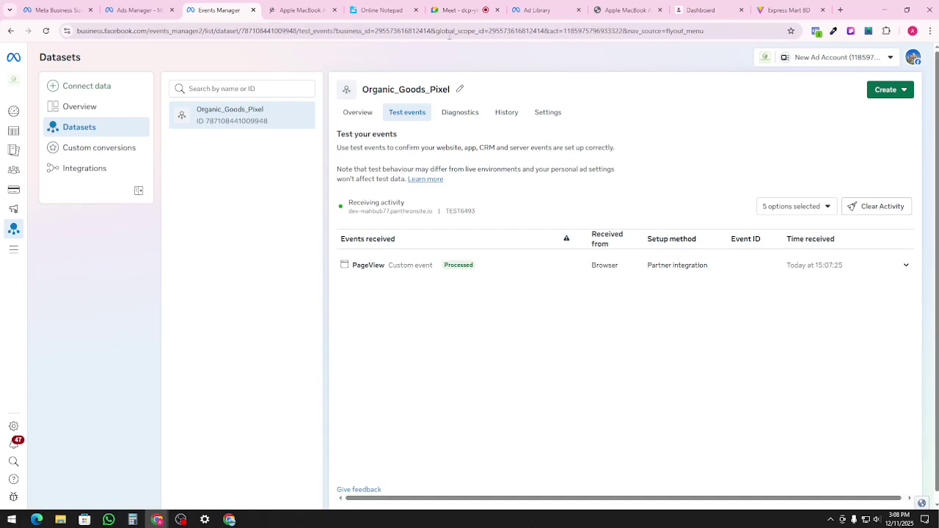
left_click(320, 9)
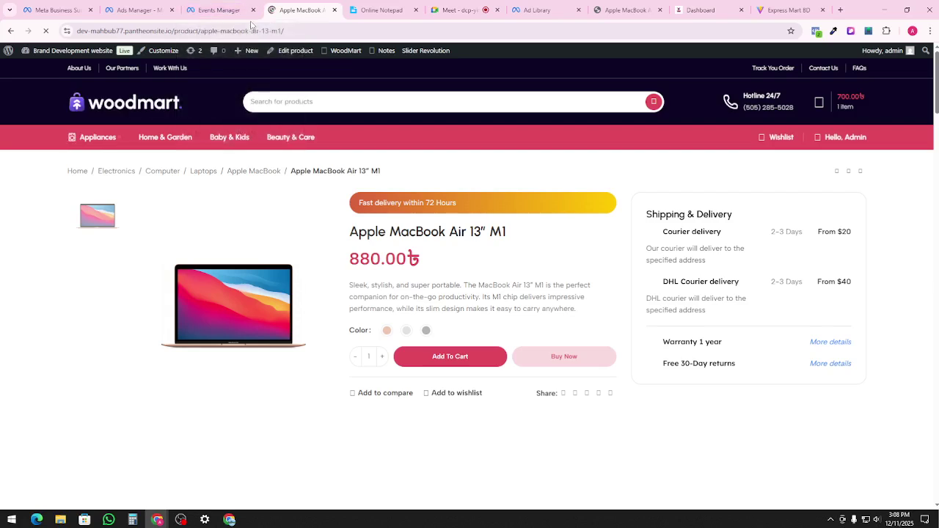
- Search for stape io in place of the Express Mart BD page and open the Stape website
left_click(786, 11)
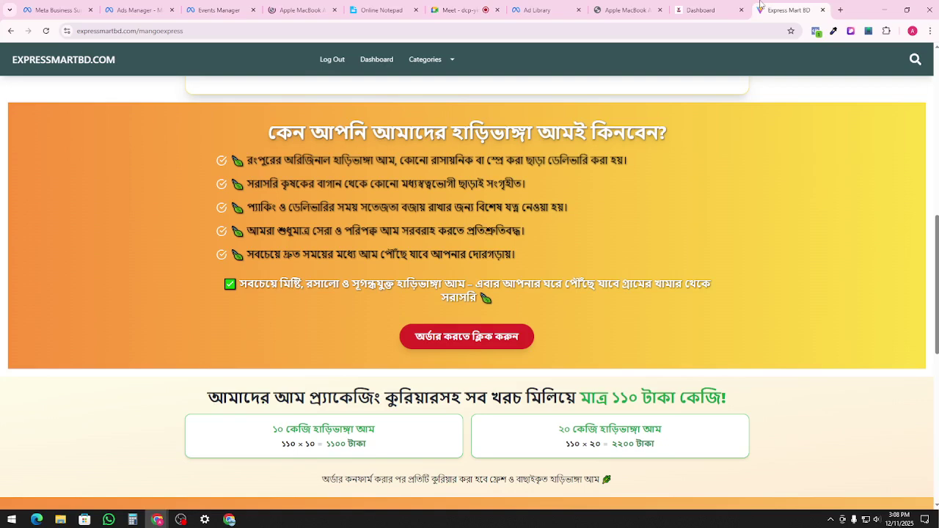
left_click(614, 15)
type("s")
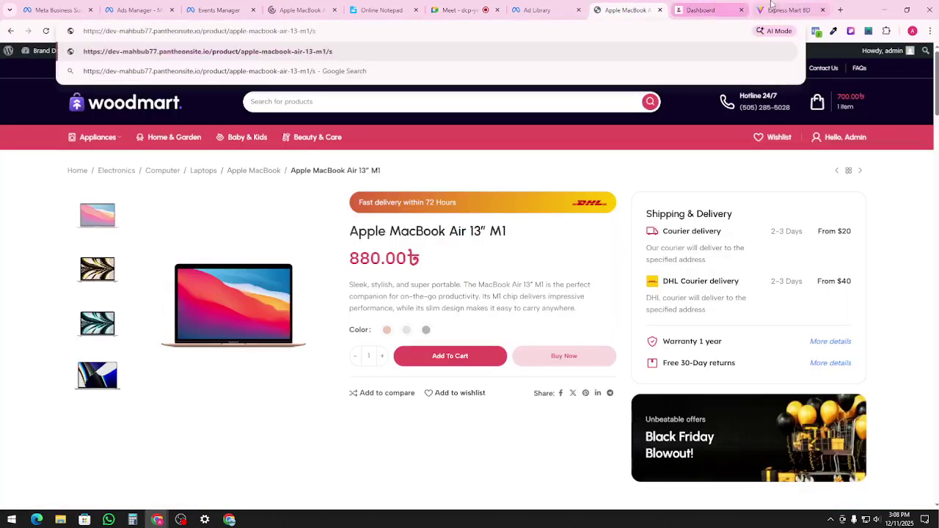
left_click(772, 8)
left_click(630, 31)
type("s")
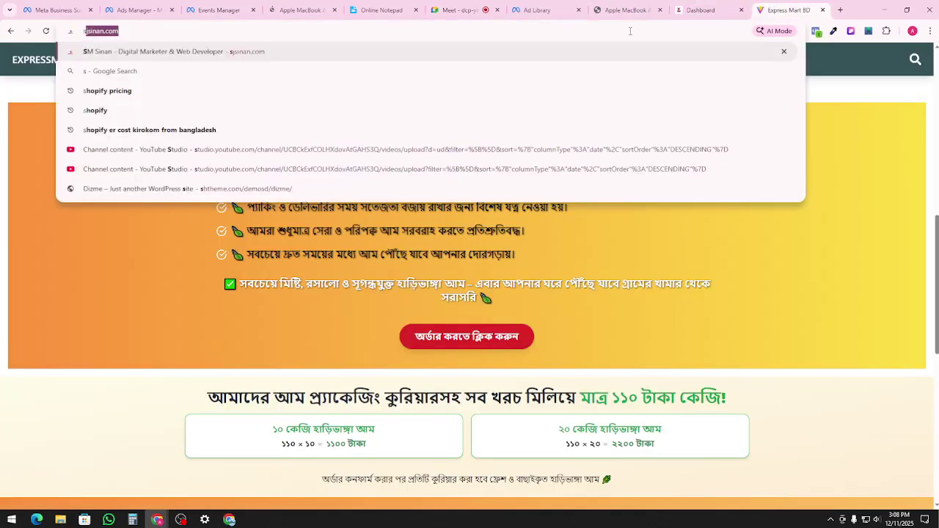
type("tap")
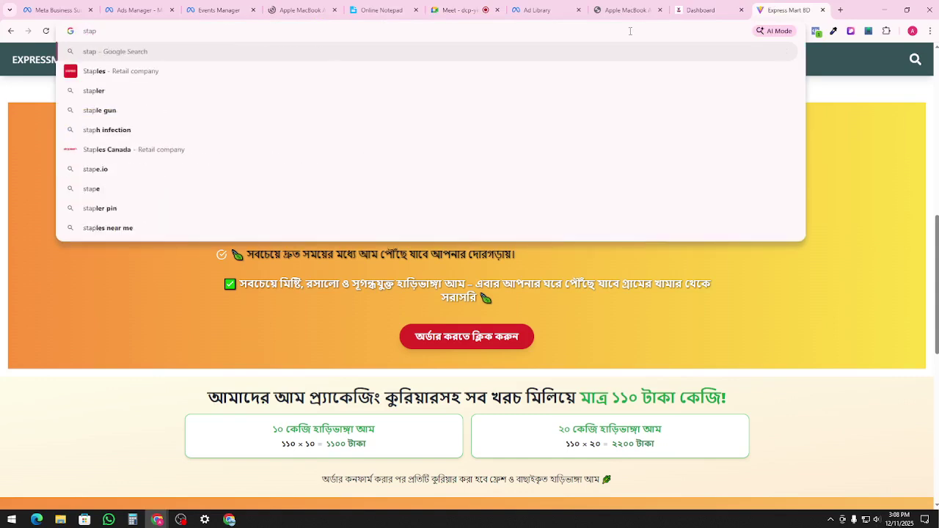
type(" io")
key("Return")
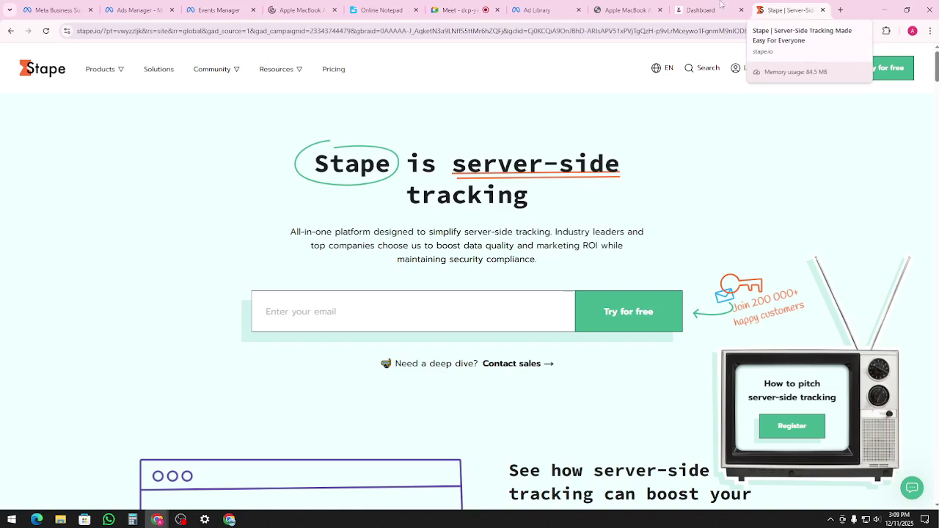
- Add the Apple MacBook Air 13" M1 to the cart in the test store tab and check the received test events
left_click(298, 6)
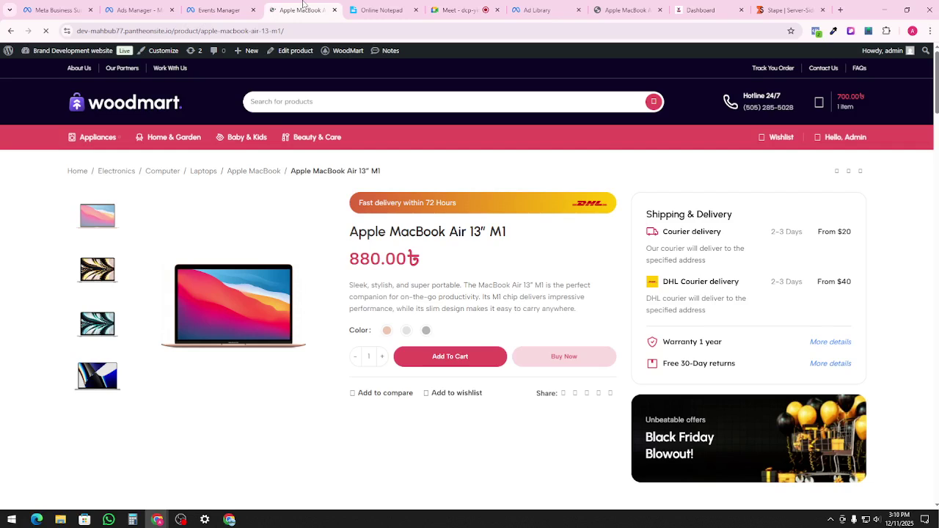
left_click(218, 11)
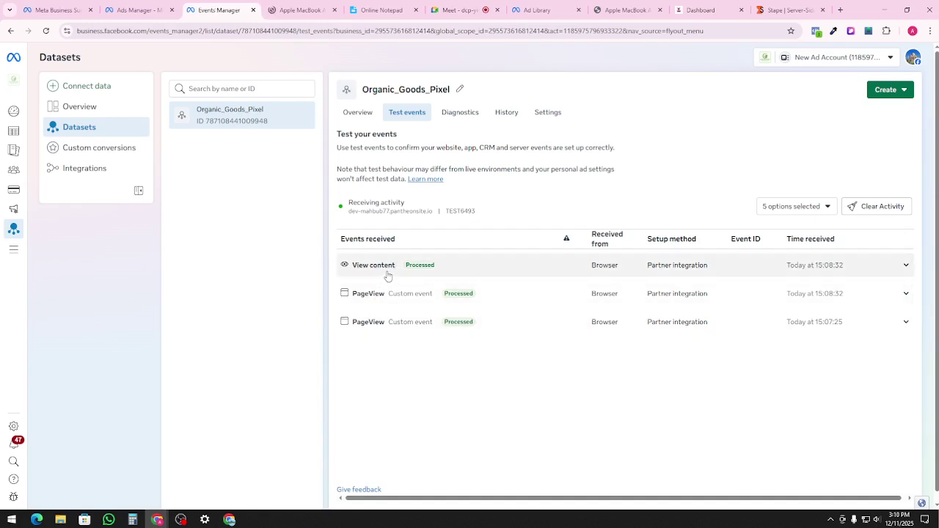
left_click(300, 10)
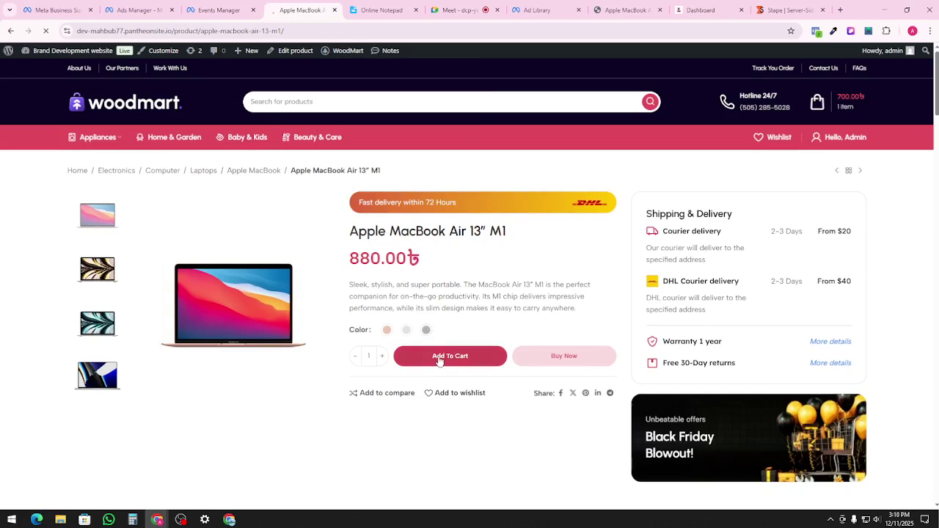
left_click(216, 10)
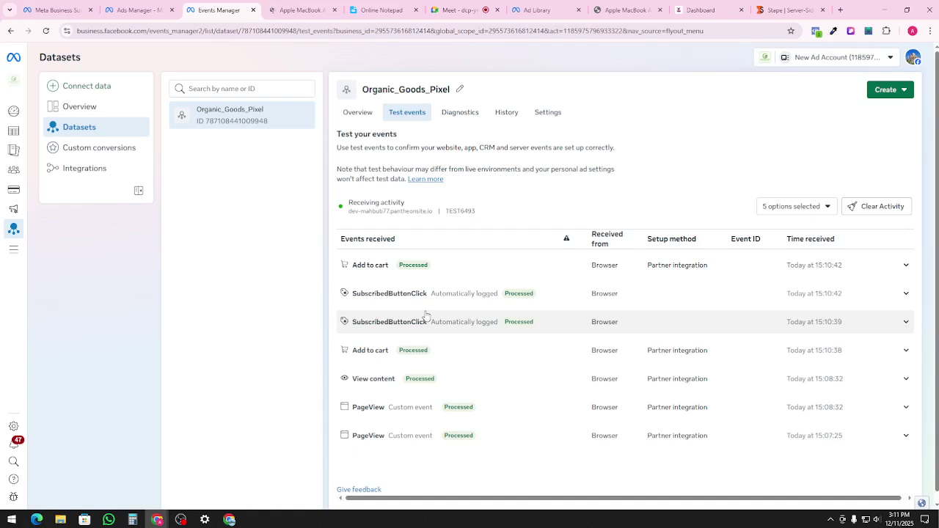
- Go to the New Ad Account's campaigns in Ads Manager and open its audience list
mouse_move(14, 195)
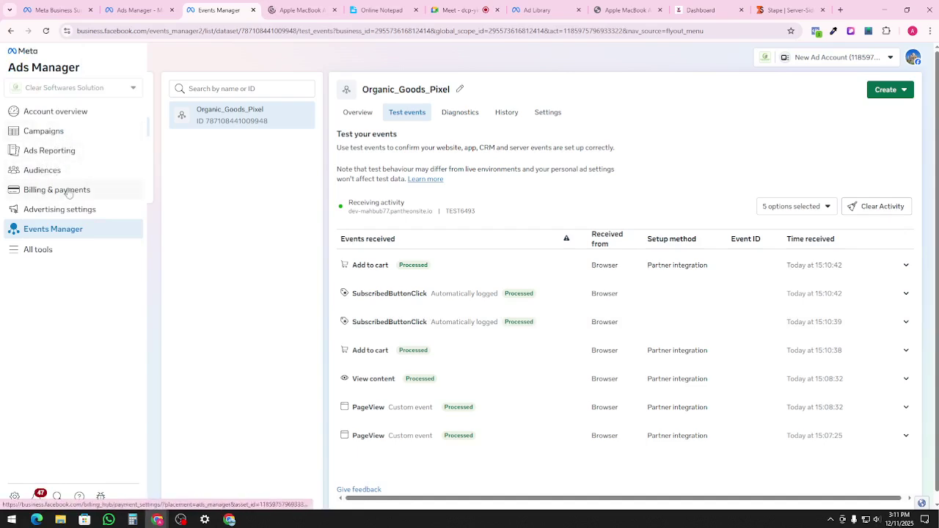
left_click(64, 137)
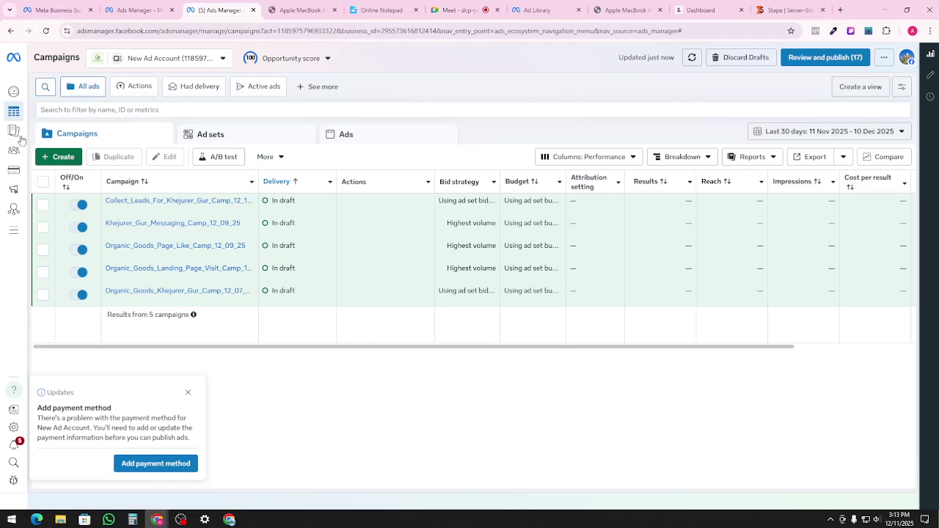
left_click(23, 157)
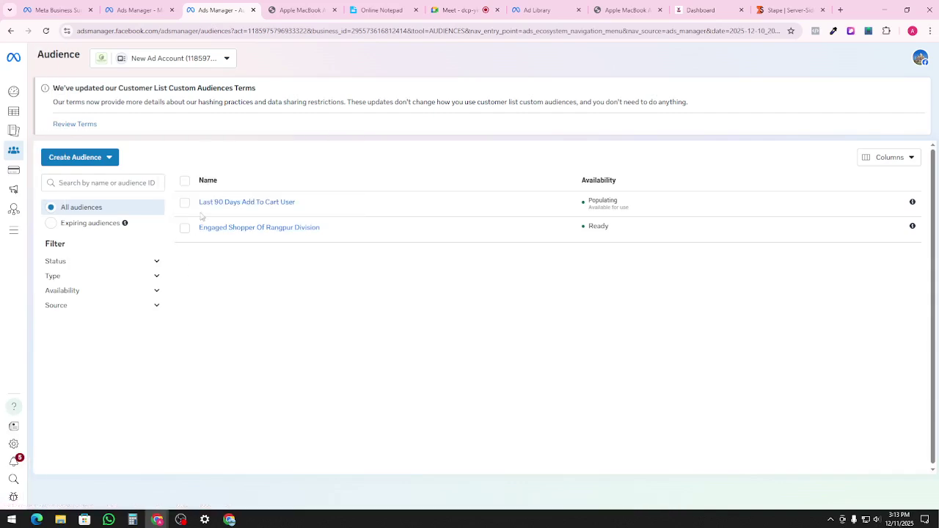
- Start a new custom audience with Website as its source
left_click(78, 161)
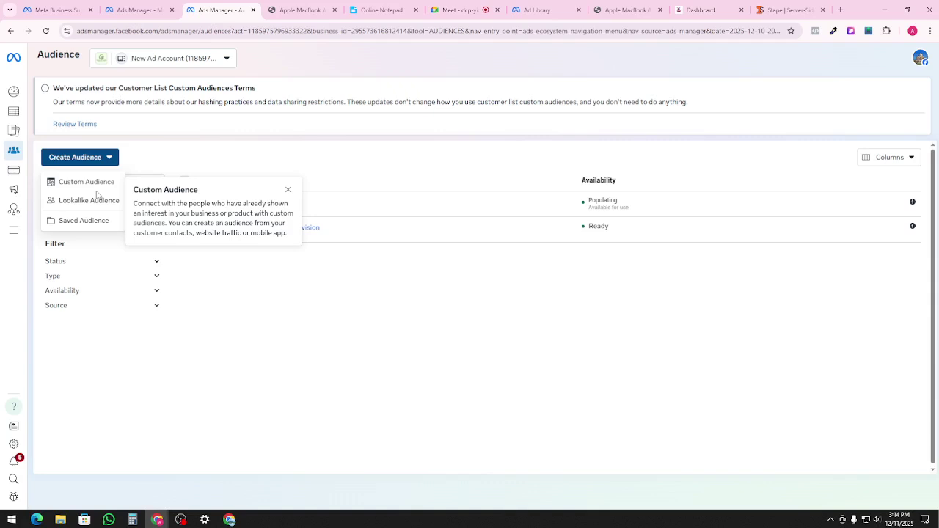
left_click(81, 182)
mouse_move(398, 182)
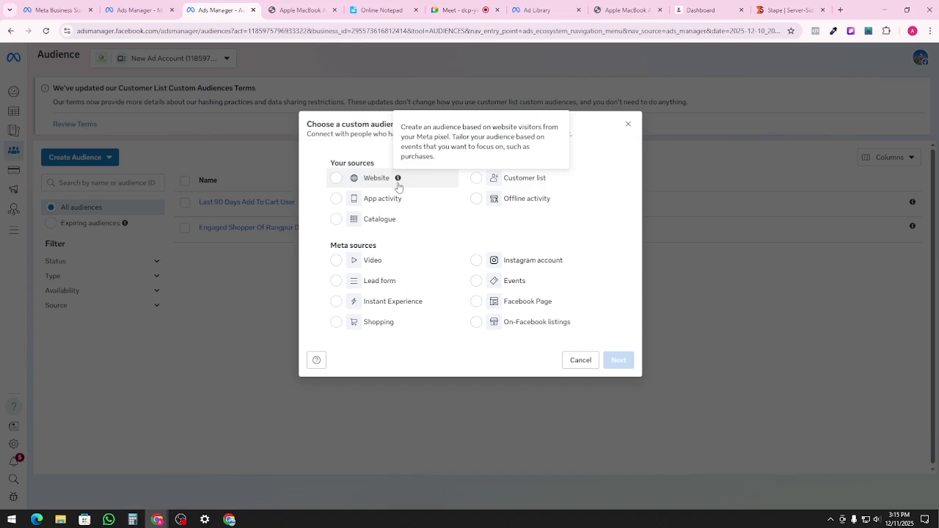
left_click(397, 187)
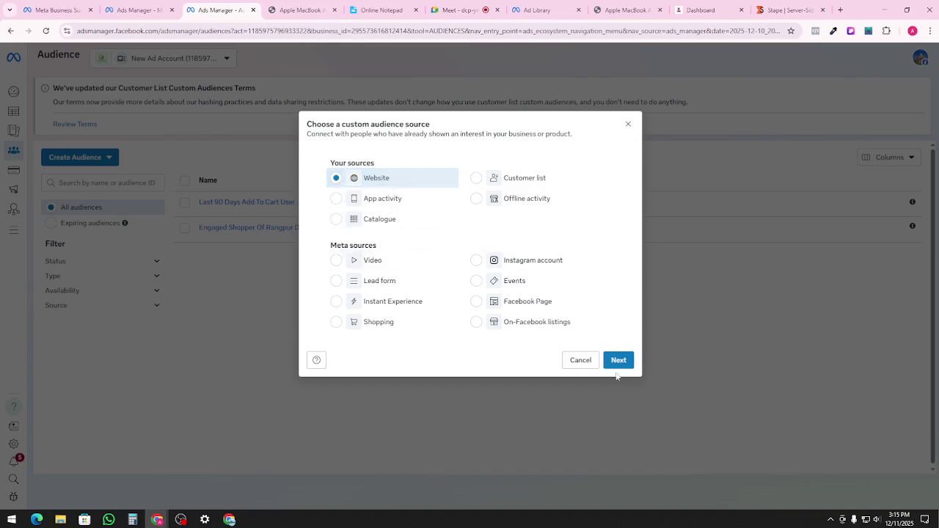
left_click(496, 181)
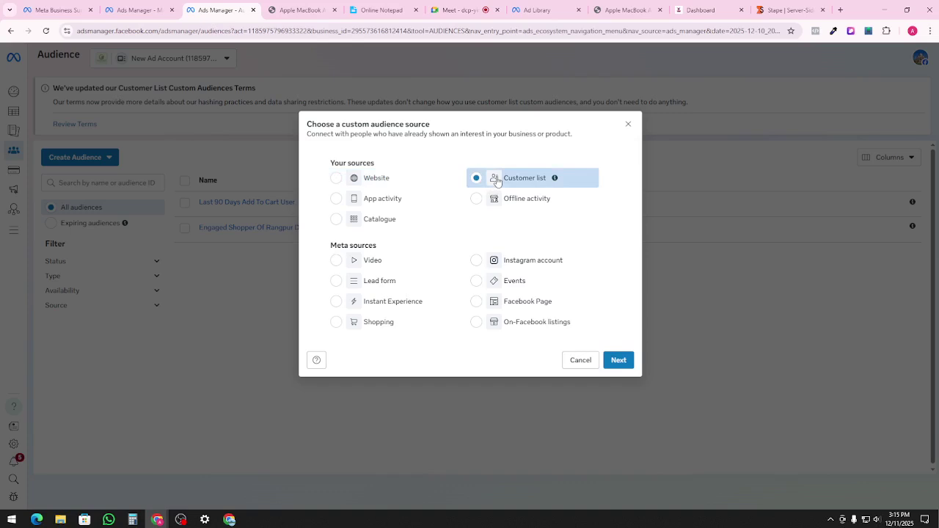
left_click(392, 182)
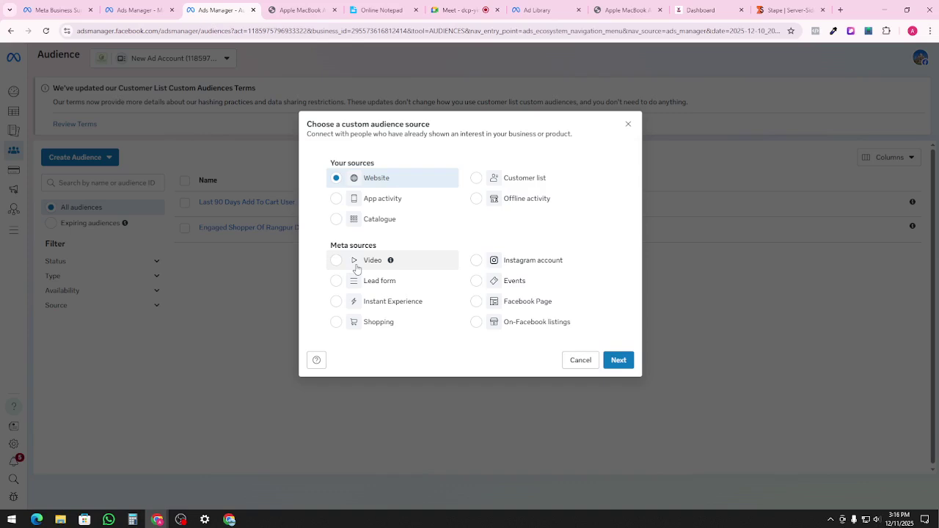
left_click(618, 359)
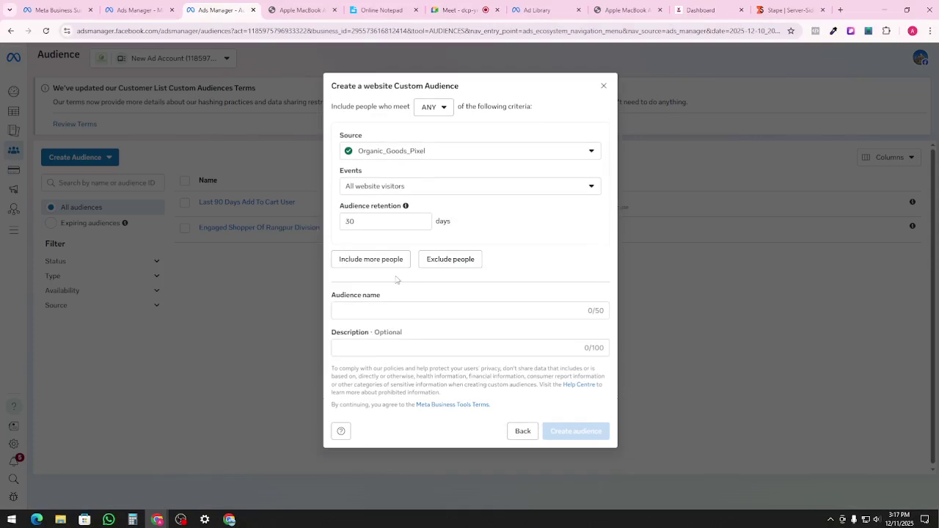
- Set the audience criteria to the Organic_Goods_Pixel source, the ViewContent event and a 90-day audience retention
left_click(413, 155)
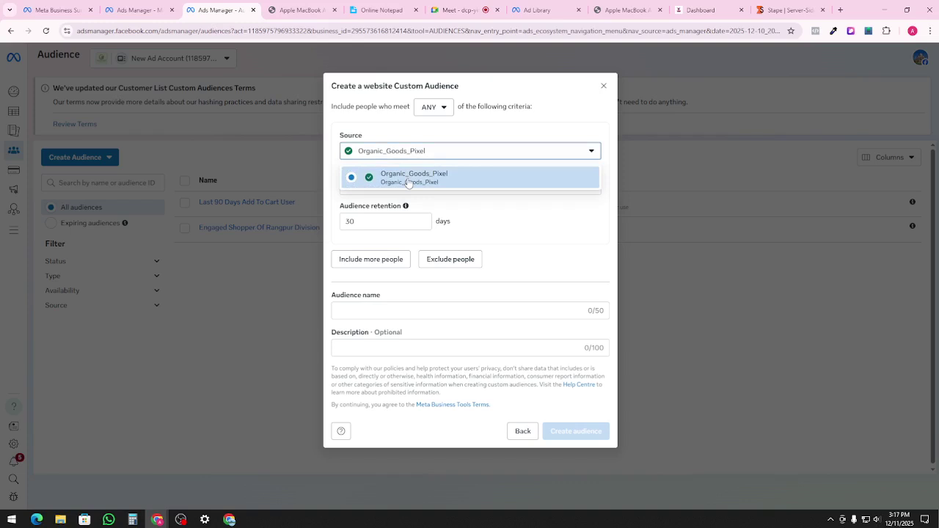
left_click(409, 183)
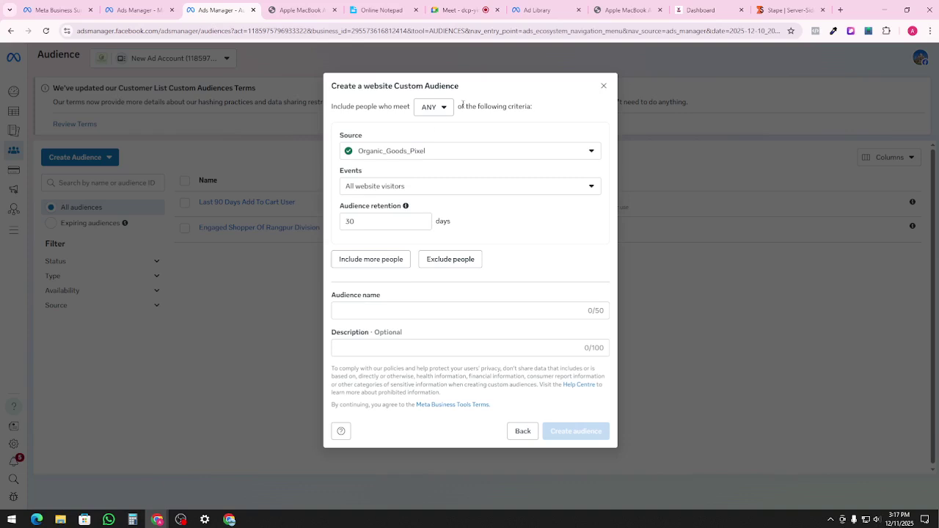
left_click(440, 109)
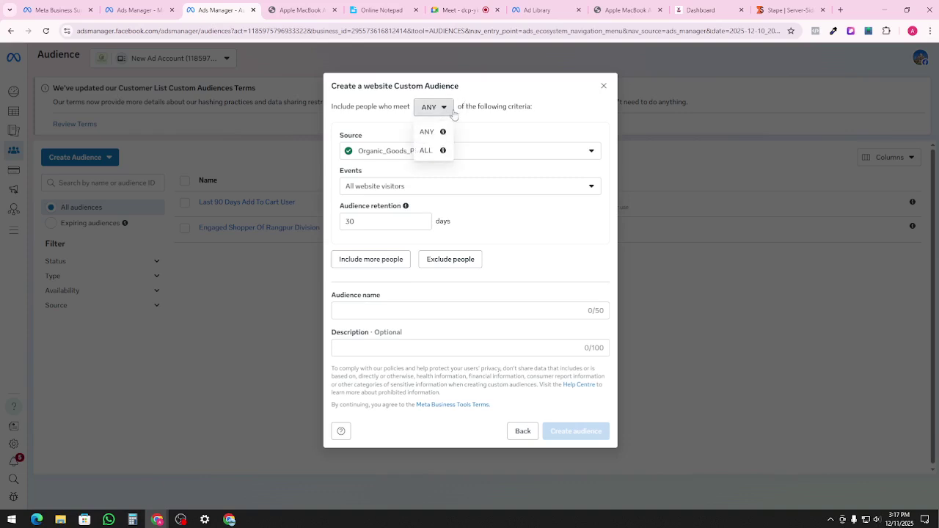
left_click(491, 136)
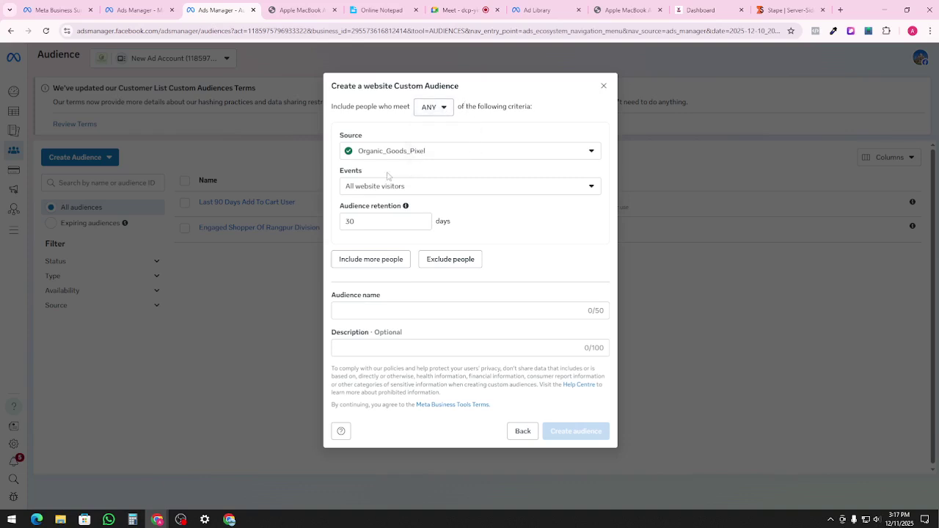
left_click(350, 186)
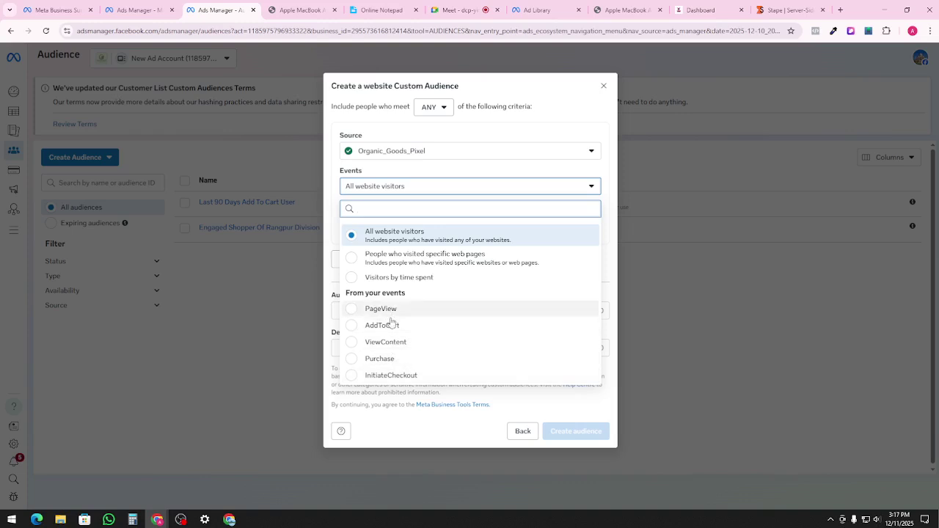
left_click(386, 342)
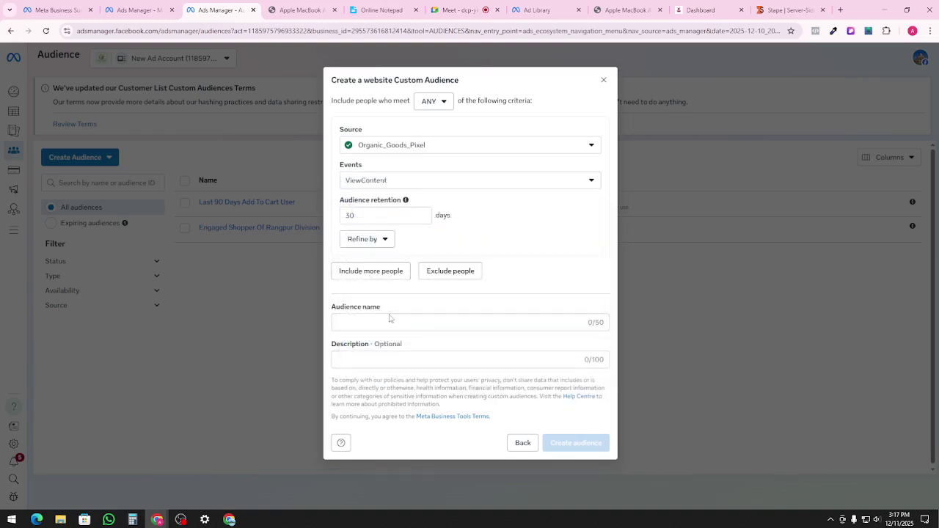
left_click_drag(375, 216, 325, 219)
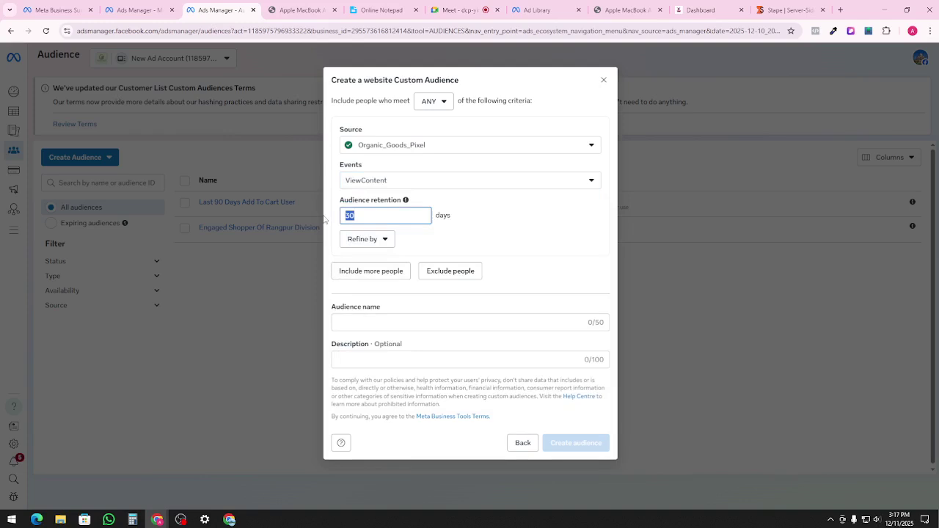
type("90")
- Name the audience Organic_Goods_Last_90_Days_Content_Viewer, create it and close the follow-up suggestions
left_click(378, 321)
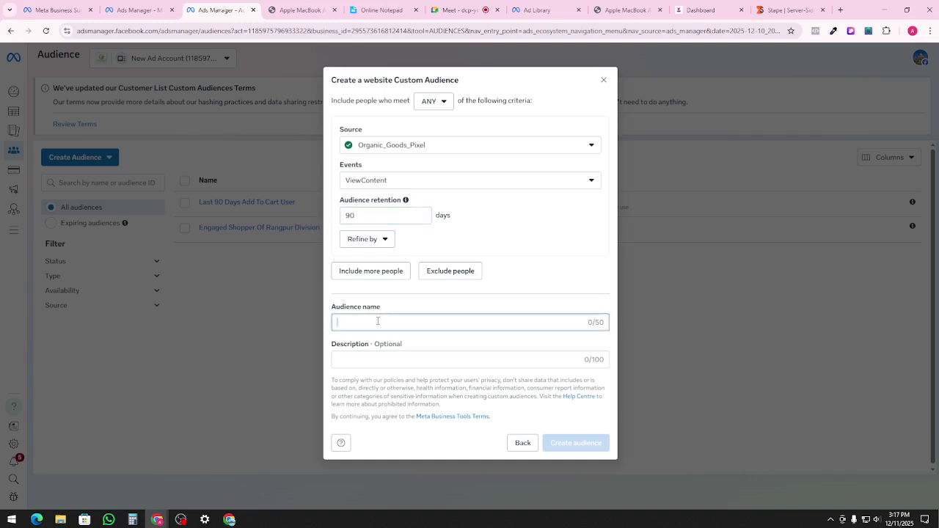
type("L")
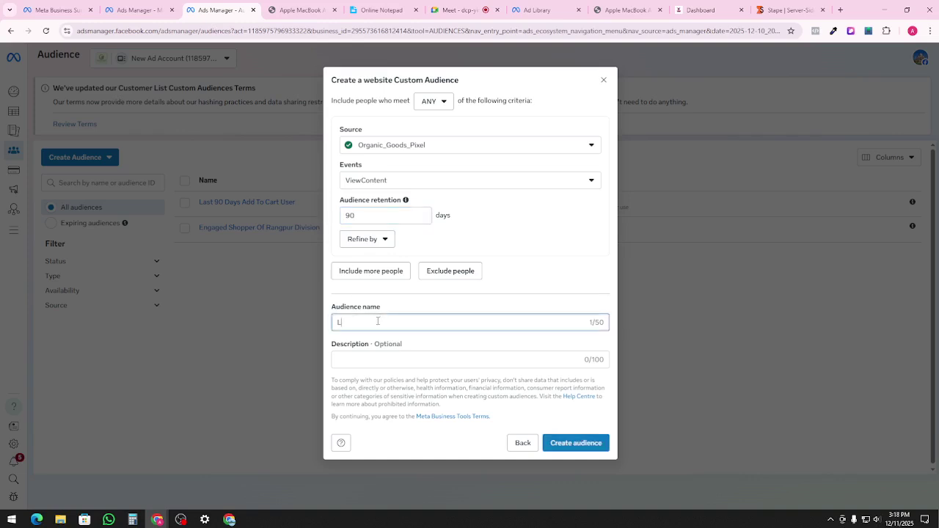
type("act")
key("ctrl+BackSpace")
type("Organic_Goods_Last")
type("90")
key("BackSpace")
key("BackSpace")
type("_90_Dasy")
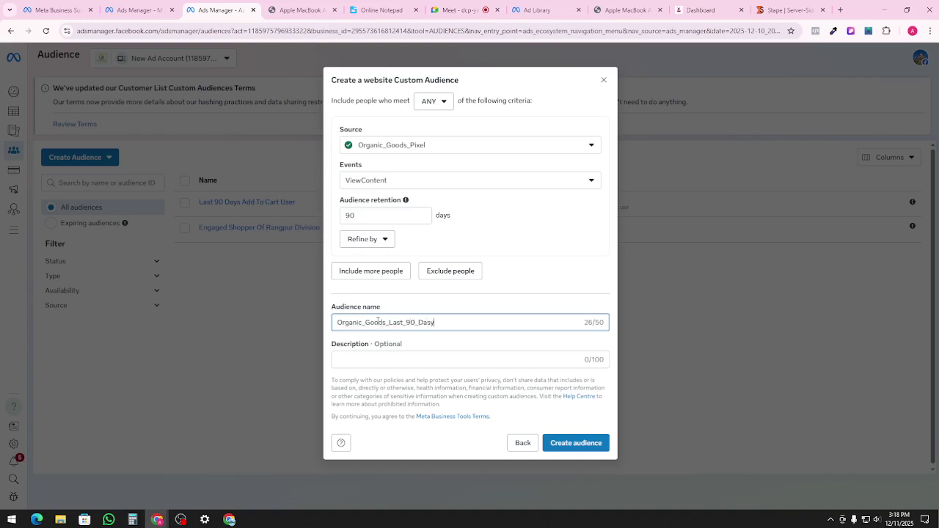
type("s_Vie")
key("BackSpace")
key("BackSpace")
key("BackSpace")
type("Content_Viewer")
left_click(577, 449)
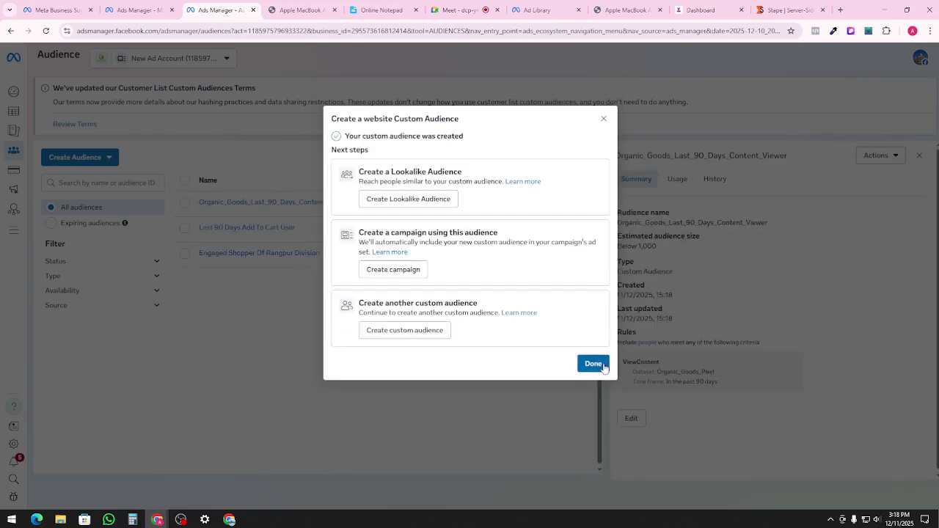
left_click(603, 365)
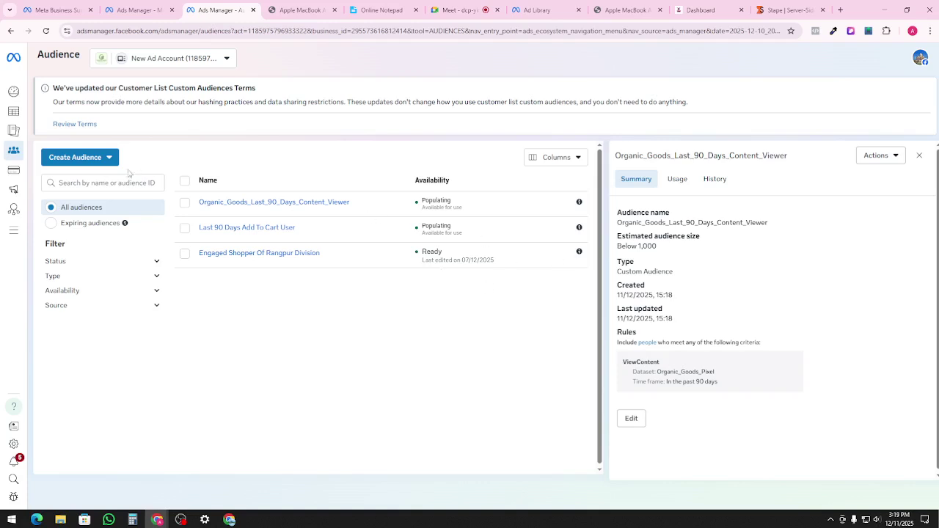
- Start another custom audience that uses Website as its source
left_click(94, 158)
left_click(86, 182)
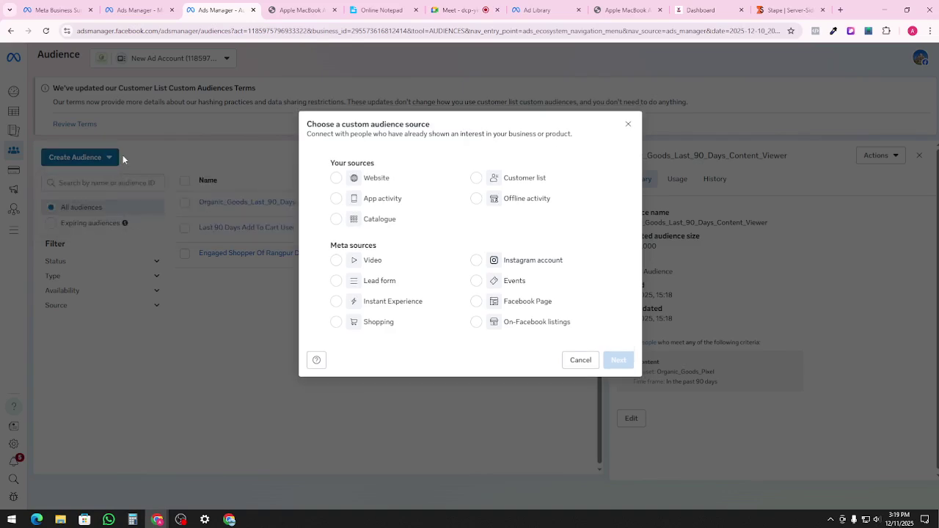
left_click(355, 181)
left_click(619, 359)
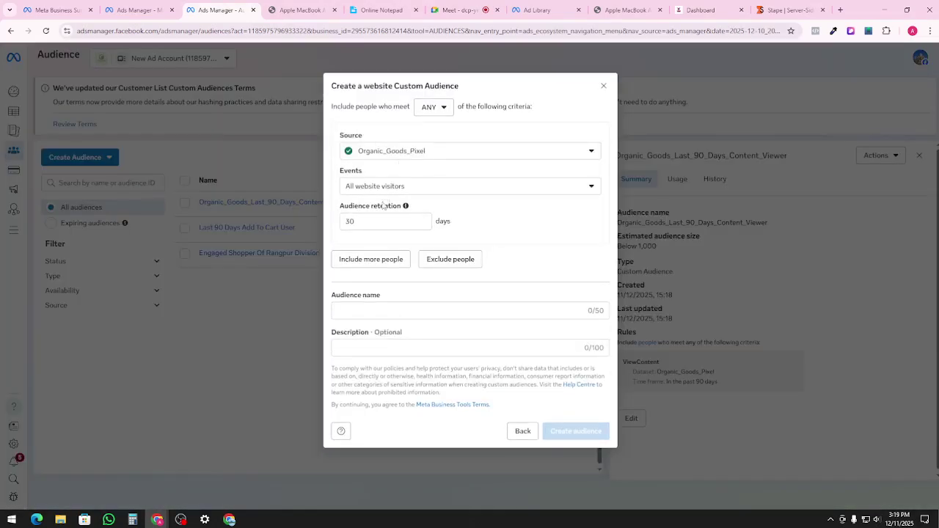
- Set the audience's event to Purchase and its retention to 90 days
left_click(381, 191)
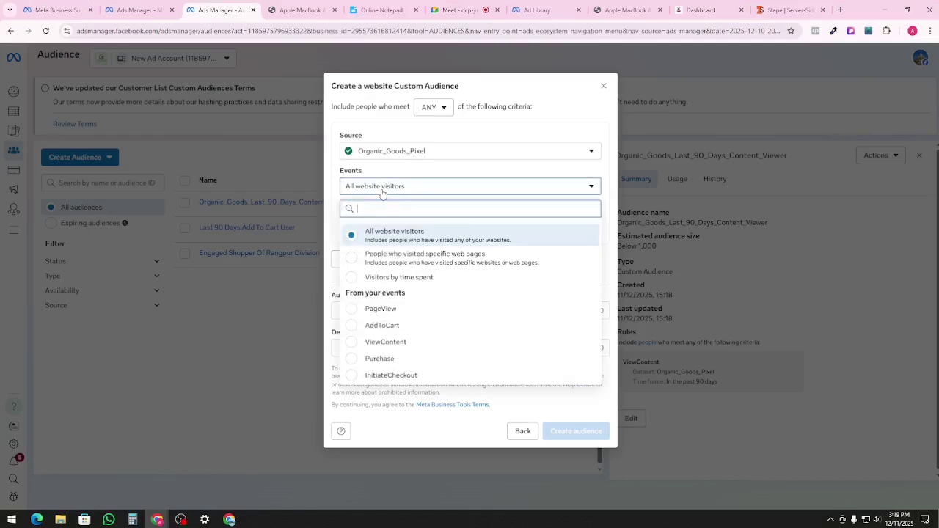
left_click(408, 360)
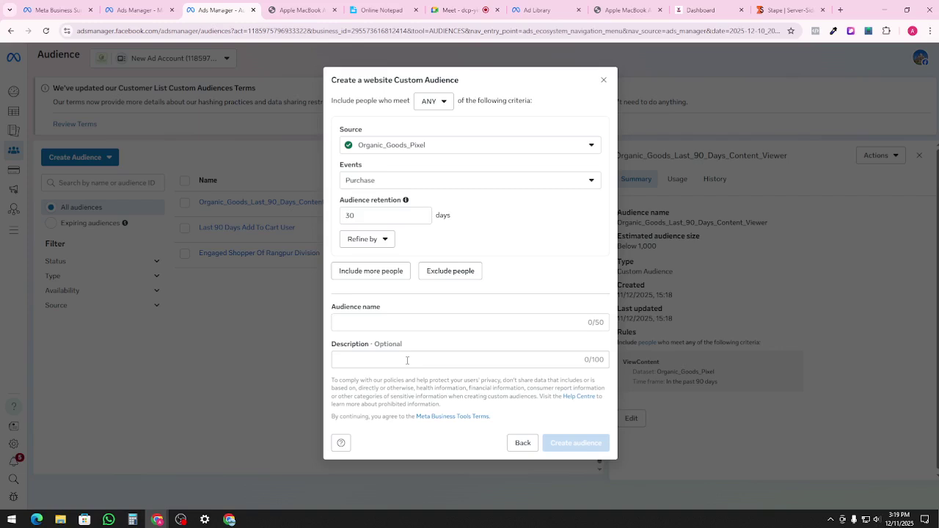
left_click(367, 215)
double_click(366, 214)
type("90")
- Name the audience Organic_Goods_Last_90_Days_Purchase_Customers, create it and close the follow-up suggestions
left_click(397, 322)
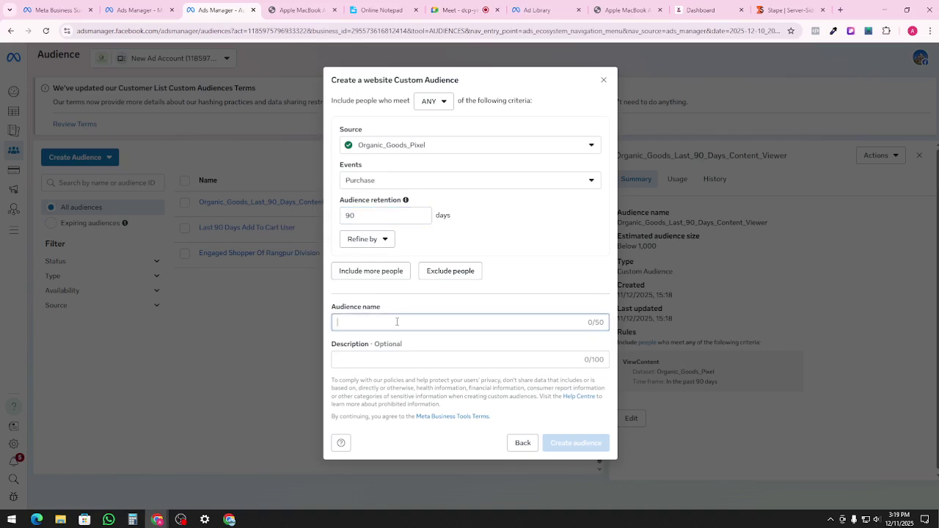
type("O")
key("BackSpace")
type("Or")
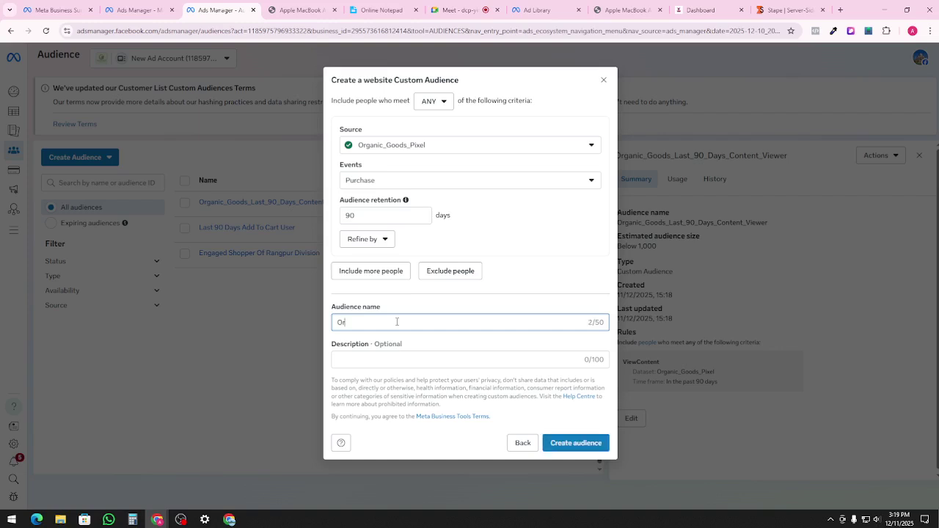
type("ganic_Goods_Last_90_Days_Purch")
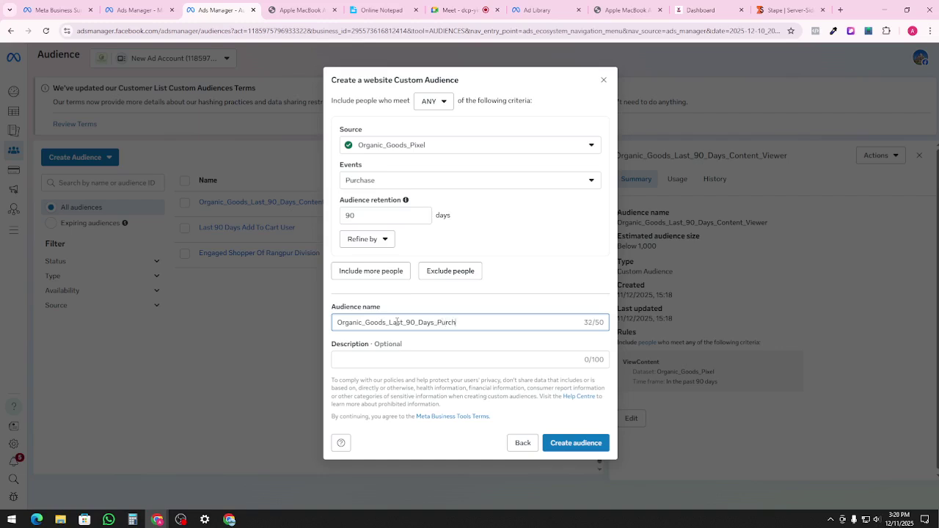
type("ase_Customers")
left_click(566, 446)
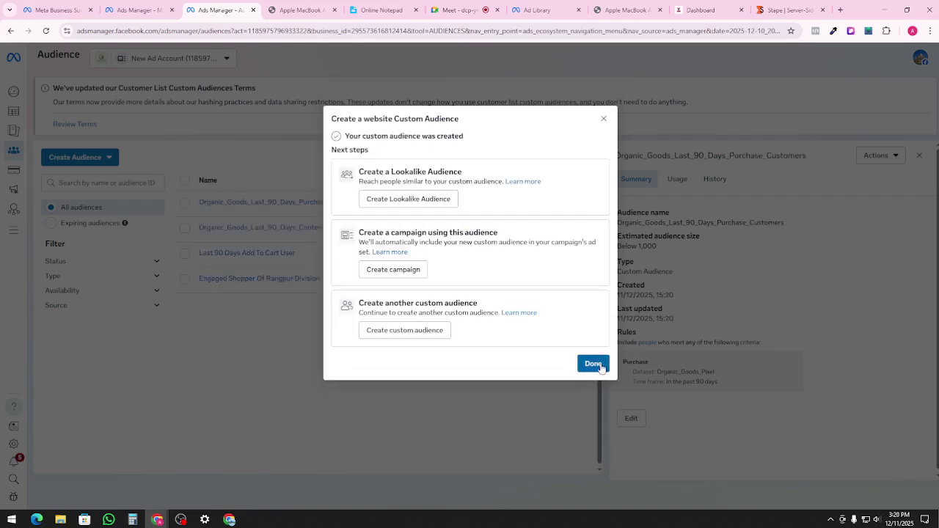
left_click(594, 363)
- Start a lookalike audience based on the Organic_Goods_Last_90_Days_Content_Viewer audience
mouse_move(12, 198)
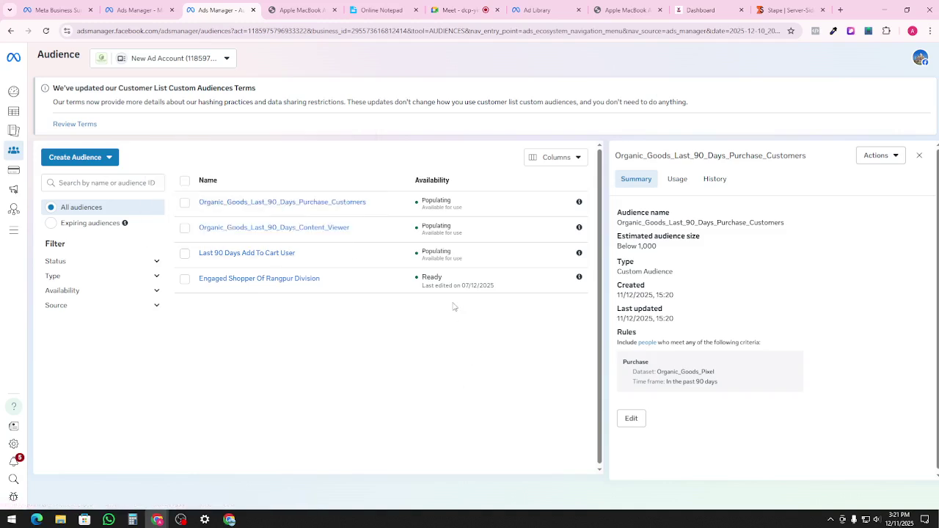
left_click(185, 232)
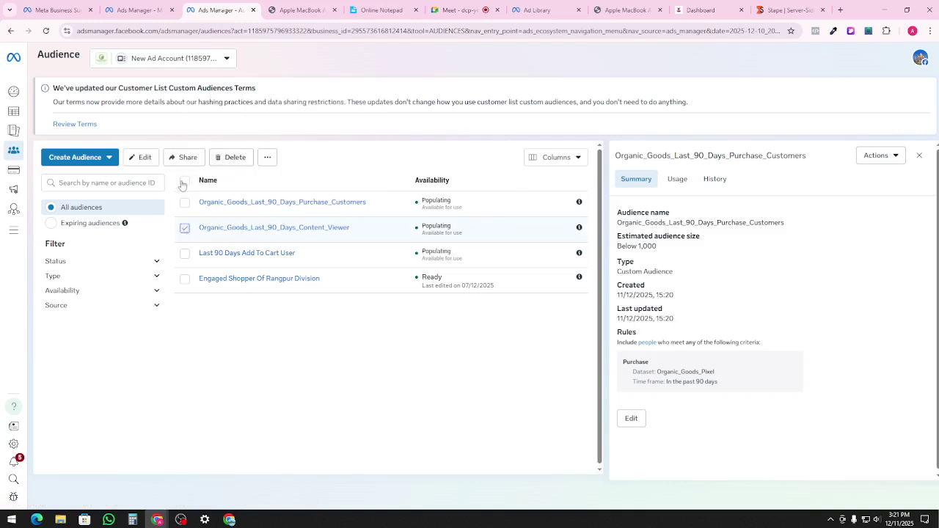
left_click(273, 162)
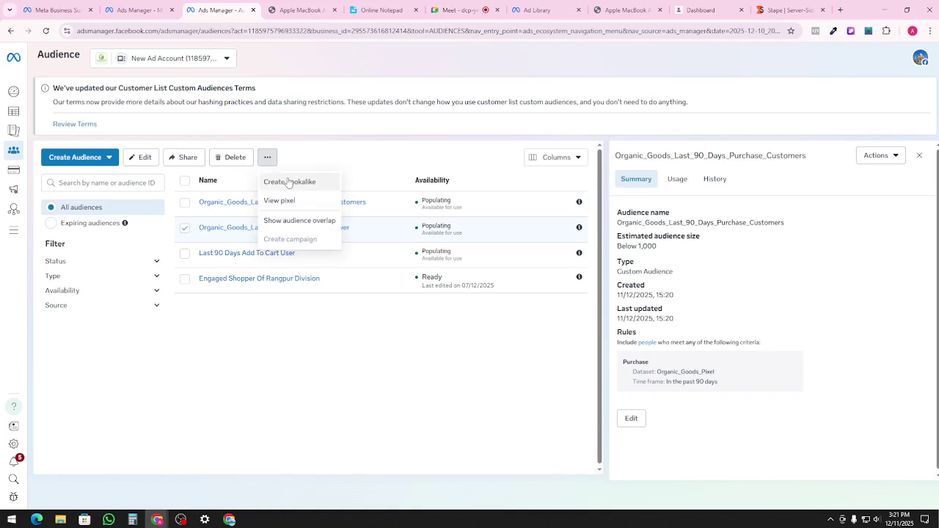
left_click(289, 183)
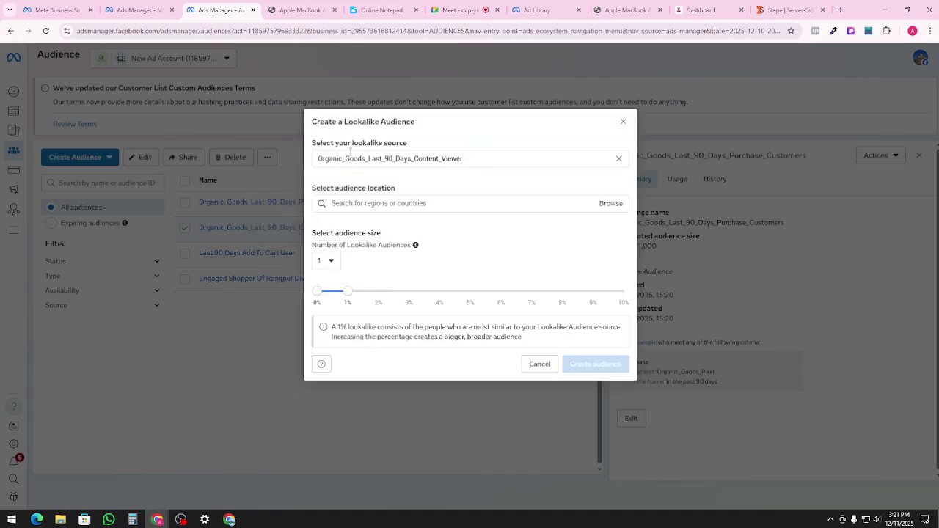
- Set the lookalike audience's location to Bangladesh and check the choices for the number of lookalike audiences
left_click(355, 204)
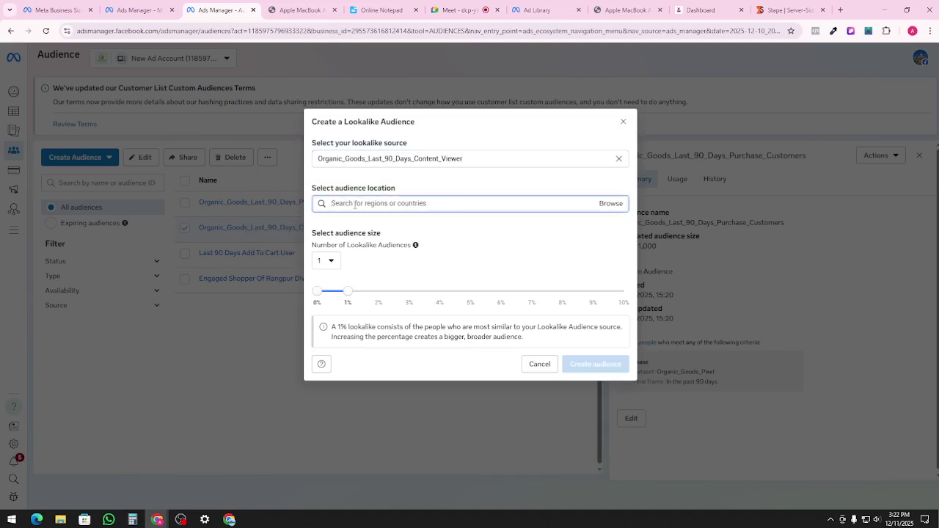
type("bang")
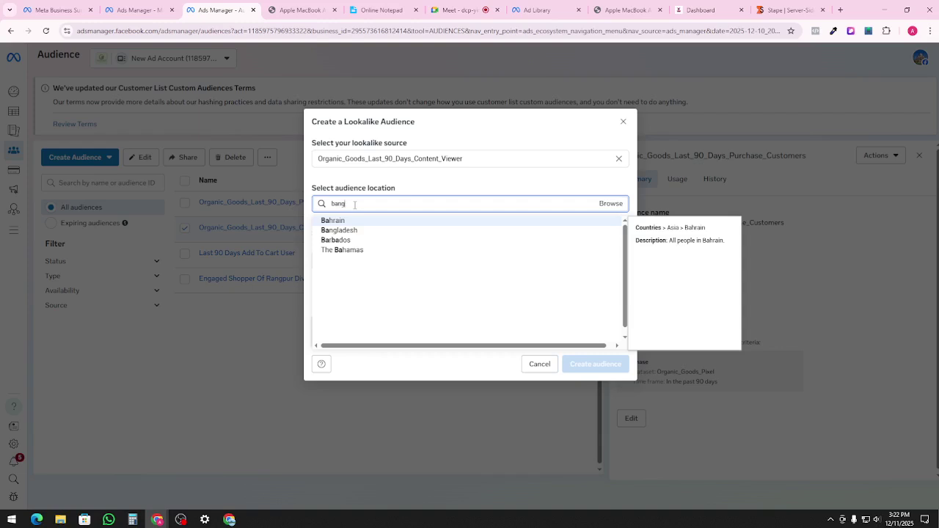
left_click(357, 221)
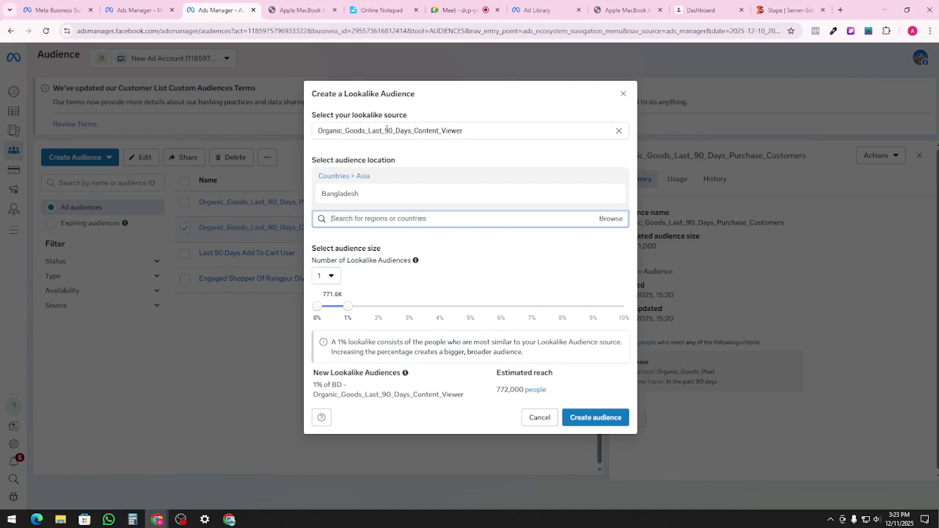
left_click(332, 278)
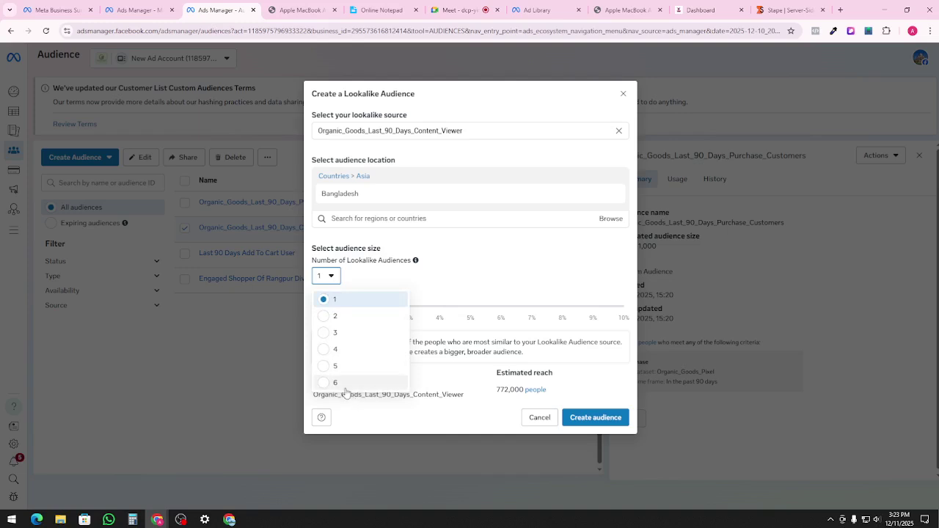
left_click(383, 254)
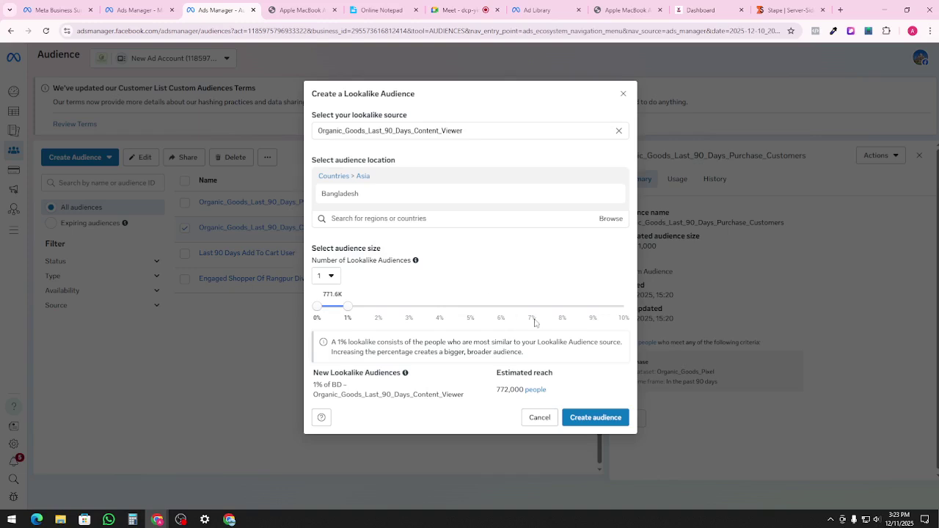
- Create the 1% Bangladesh lookalike audience from the content viewers and open its summary
left_click(577, 418)
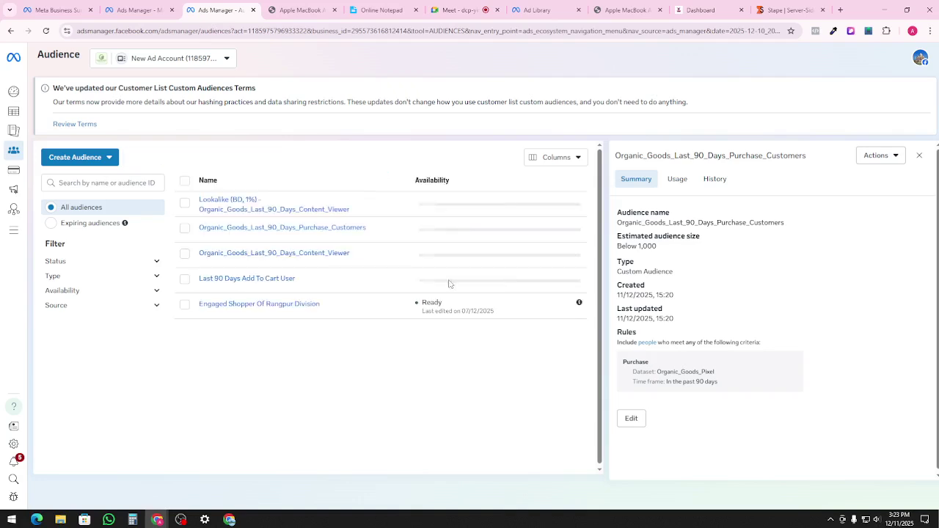
left_click(235, 203)
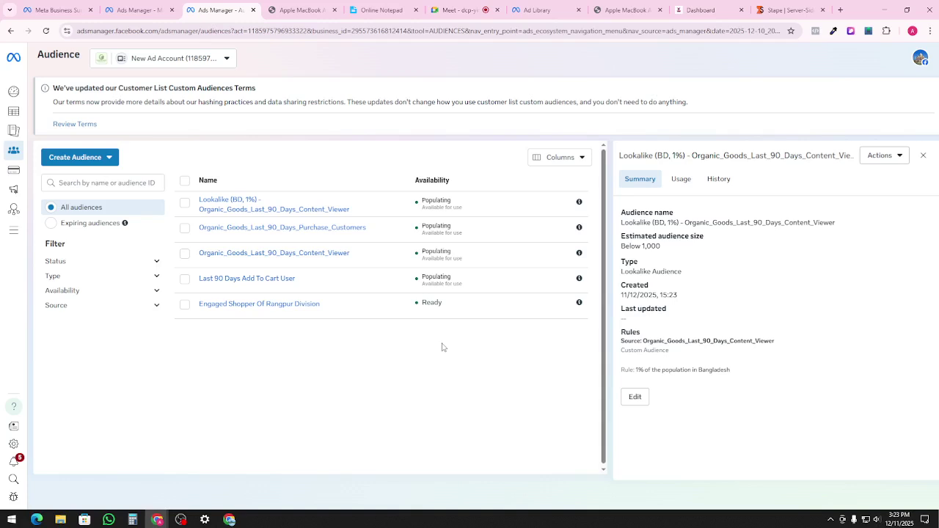
left_click(181, 519)
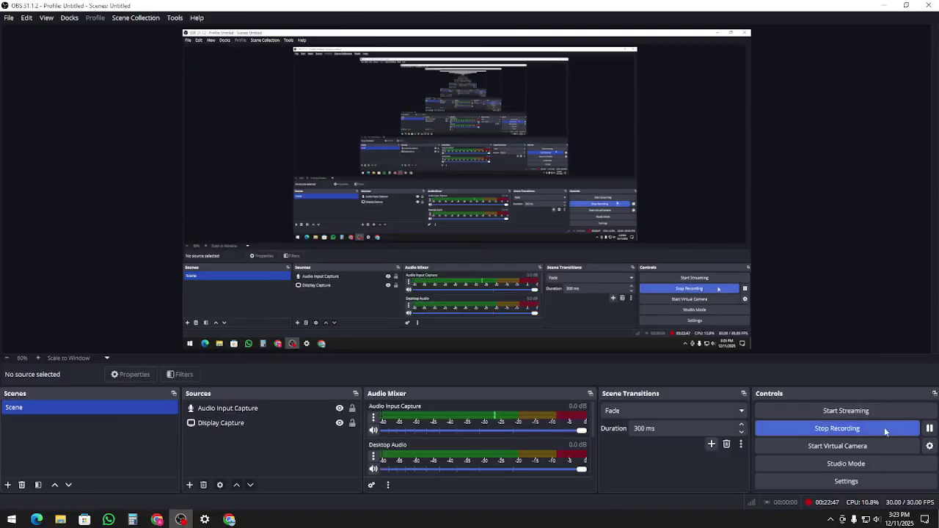
left_click(881, 6)
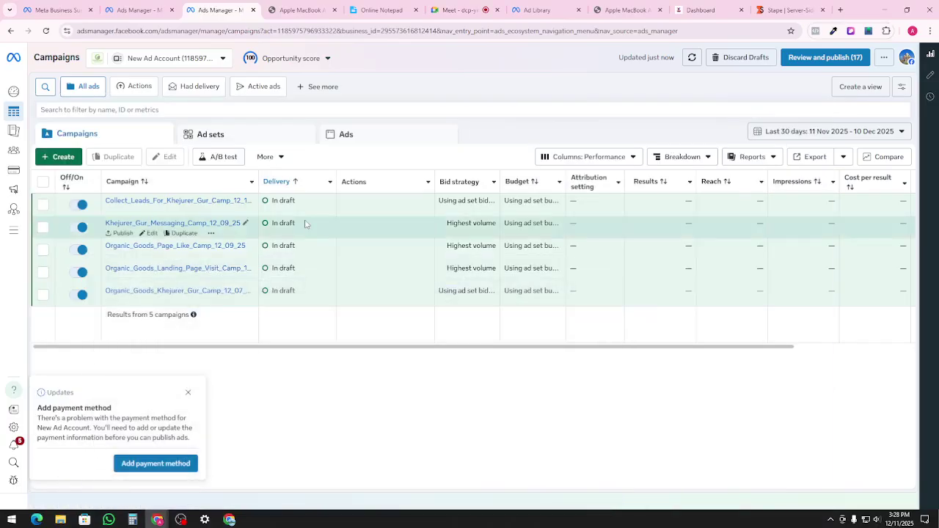
- Create a new auction campaign with the Sales objective
mouse_move(3, 197)
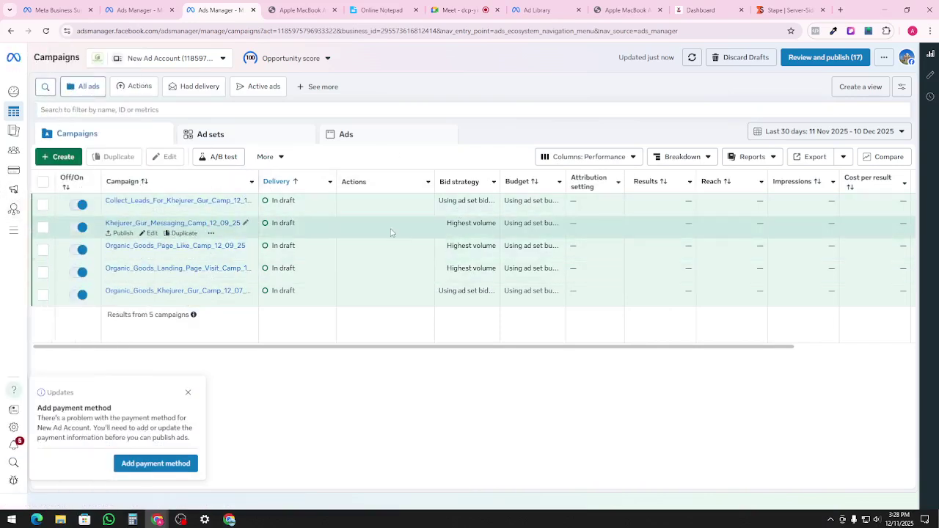
left_click(55, 158)
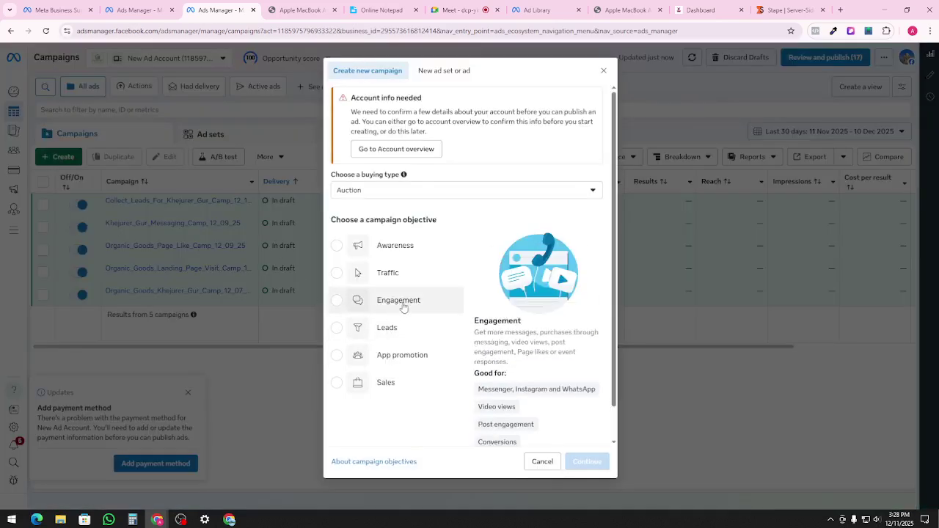
left_click(405, 393)
mouse_move(498, 369)
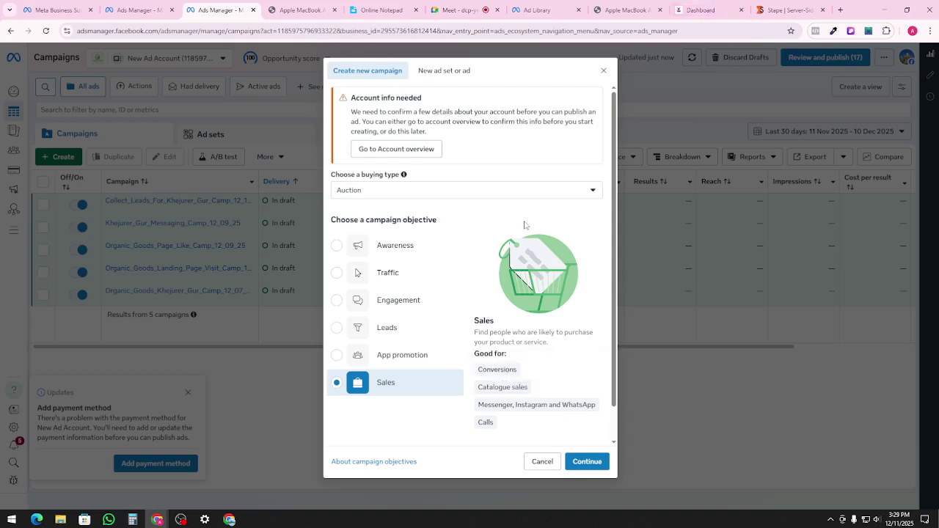
left_click(595, 460)
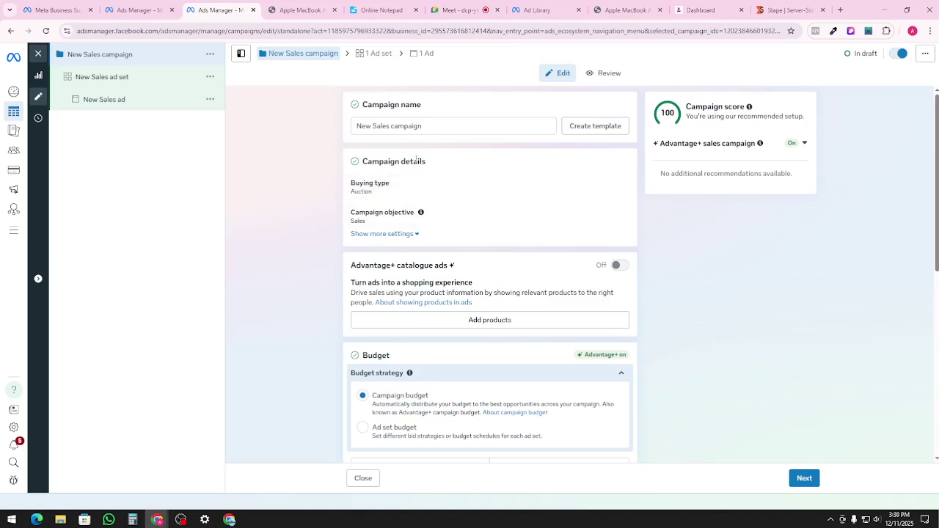
- Look over the new sales campaign's settings and set its budget strategy to Ad set budget
left_click(444, 124)
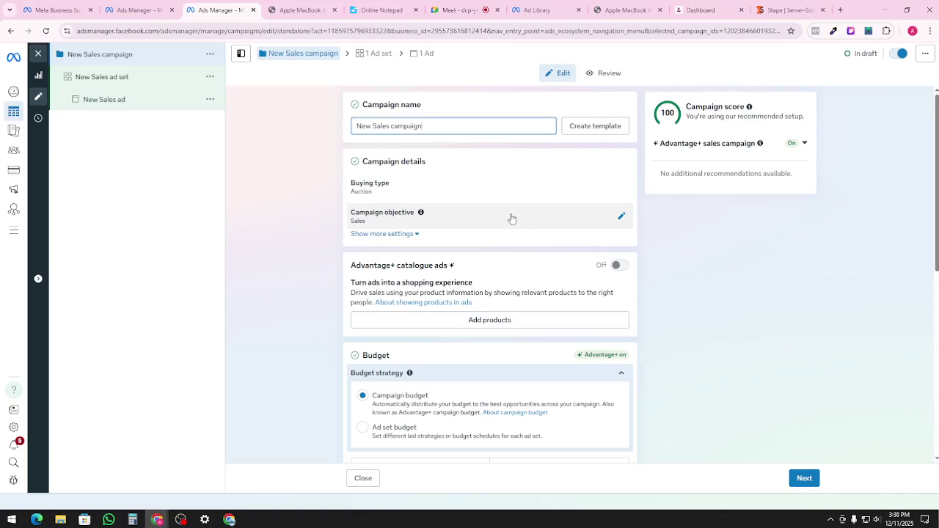
scroll(511, 218, "down", 3)
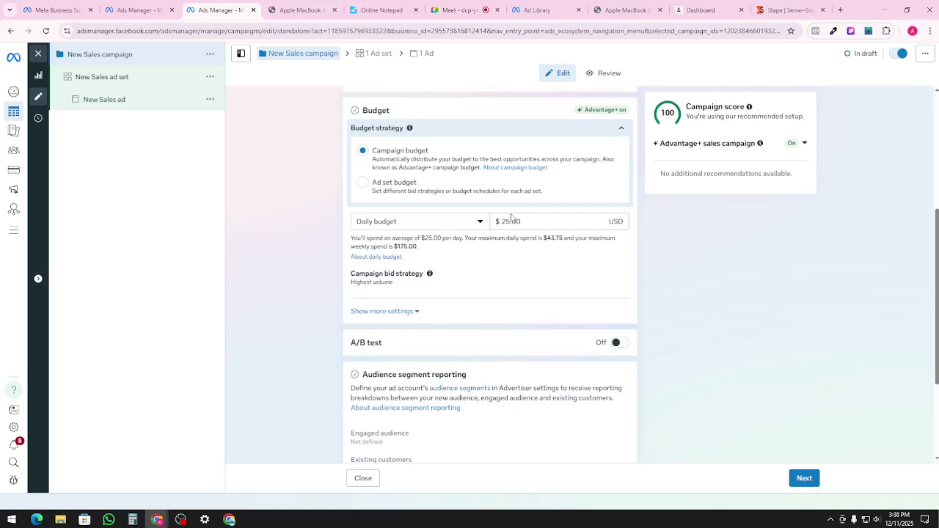
left_click(511, 218)
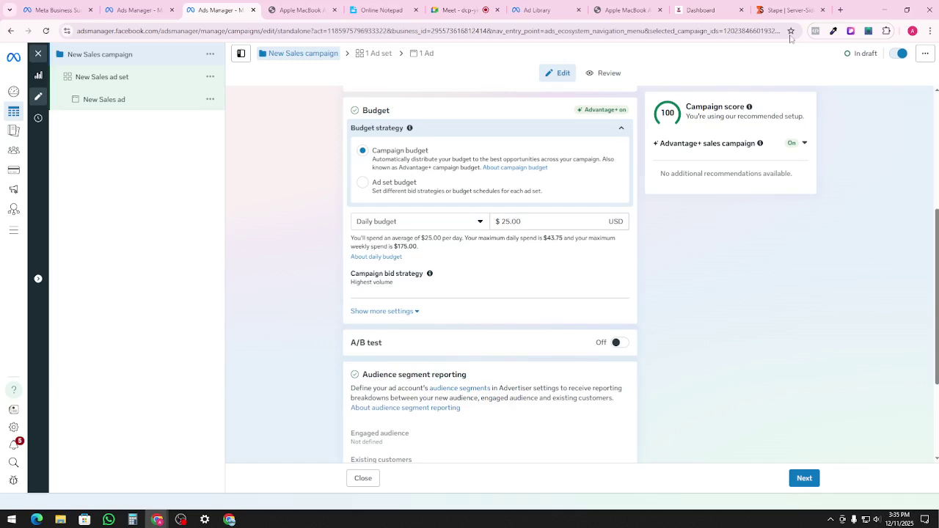
scroll(541, 279, "down", 2)
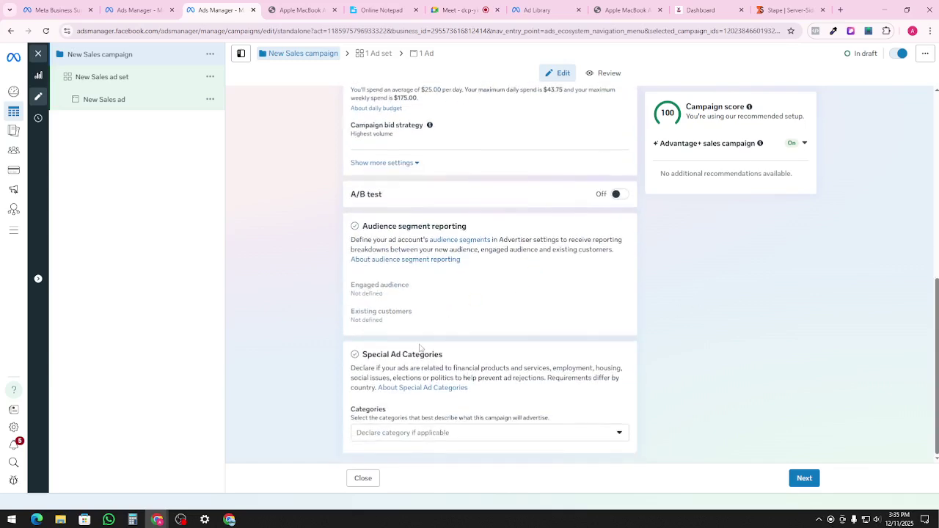
scroll(424, 348, "up", 3)
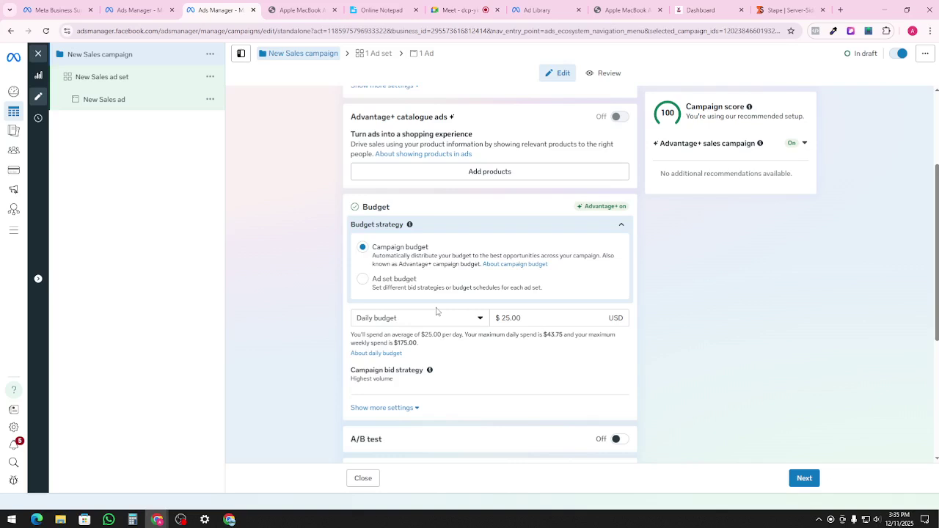
scroll(437, 312, "up", 2)
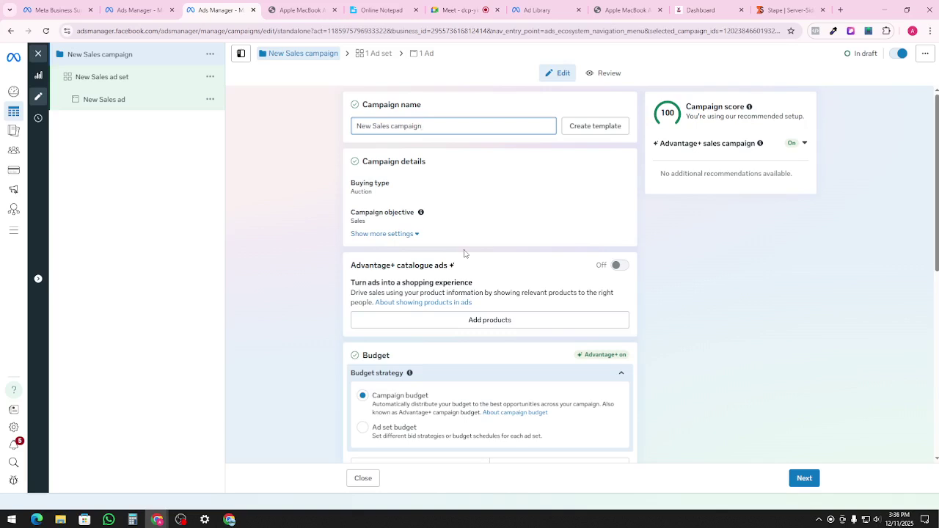
scroll(561, 177, "down", 2)
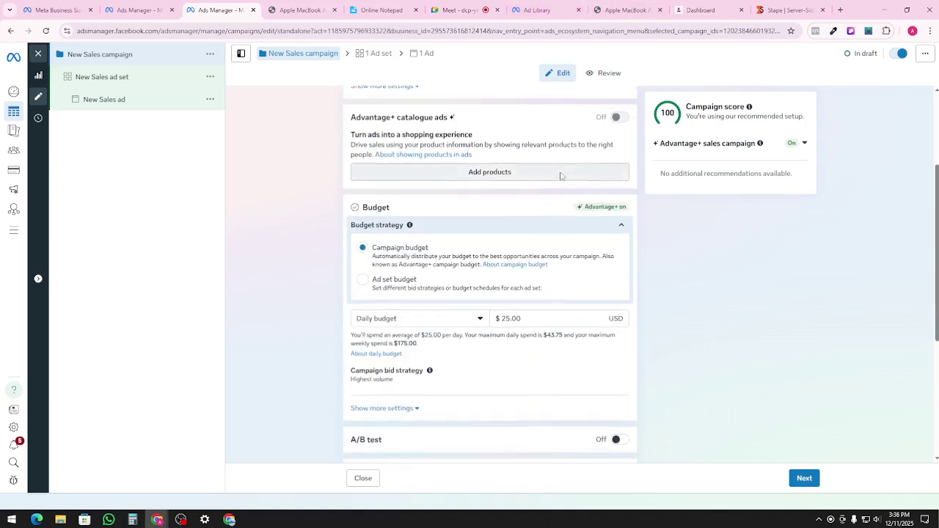
scroll(562, 176, "down", 1)
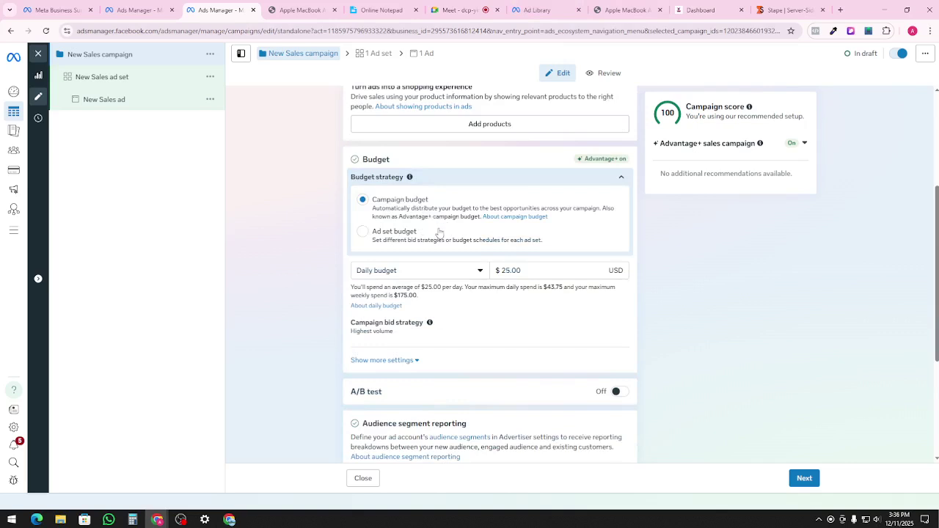
left_click(419, 240)
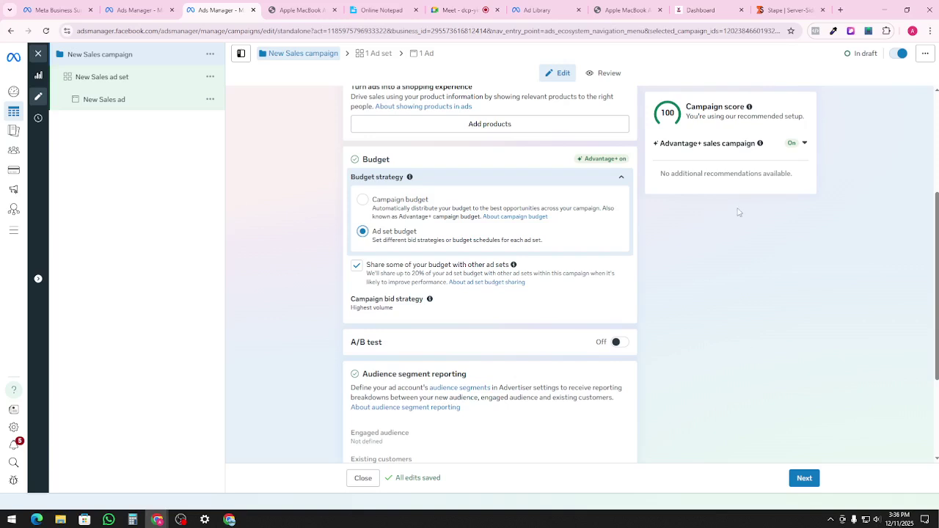
- Switch to the Ad Library and sample the date video ads among Ghorerbazar's active ads in Bangladesh
left_click(565, 9)
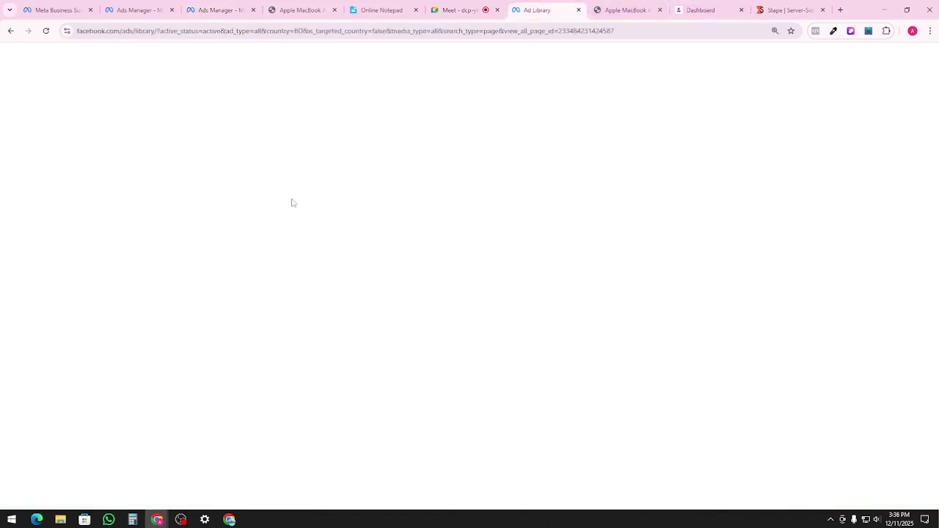
scroll(192, 286, "up", 2)
scroll(187, 272, "up", 1)
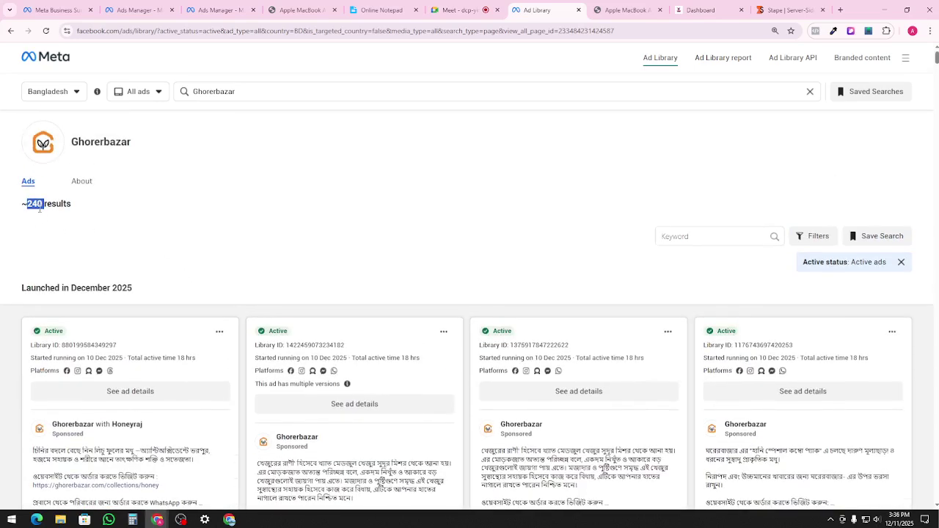
scroll(135, 264, "down", 3)
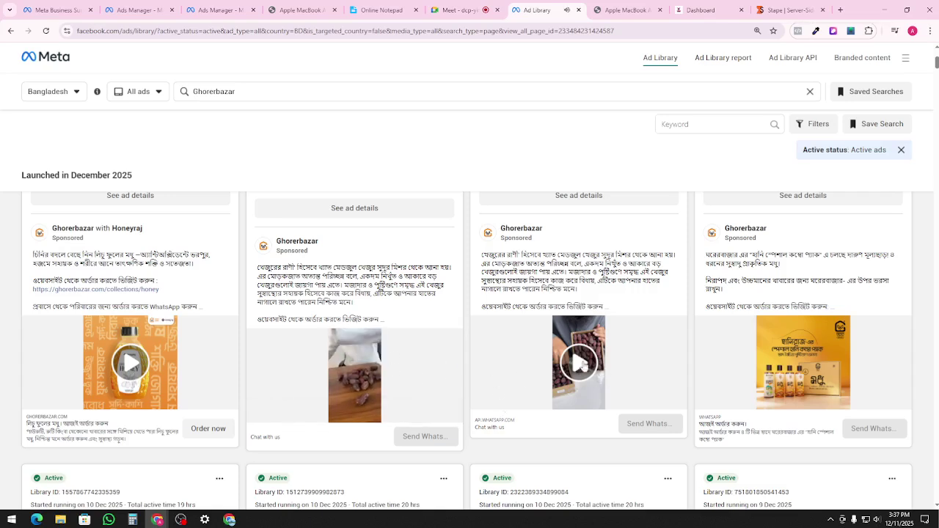
left_click(578, 365)
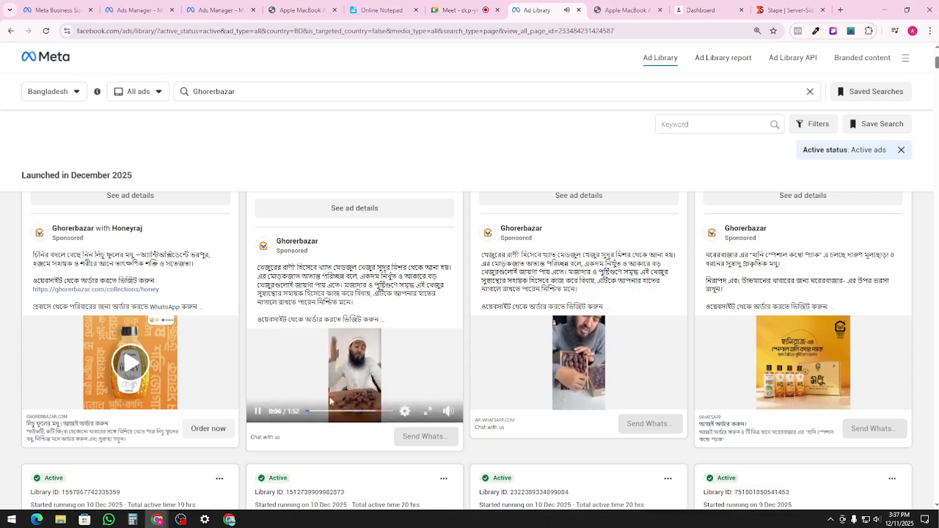
left_click(258, 411)
left_click(482, 398)
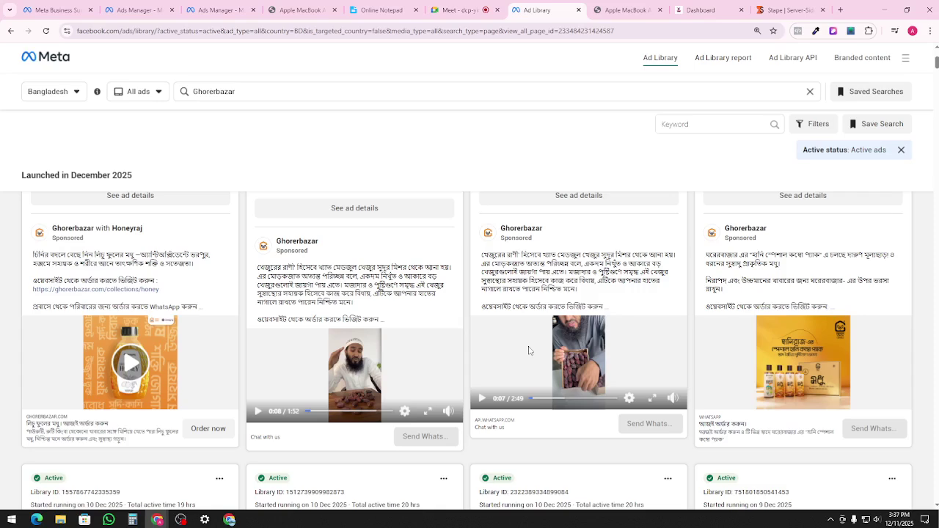
- Examine the rest of Ghorerbazar's active ads for their products and calls to action, and return to the sales campaign draft
scroll(529, 351, "down", 2)
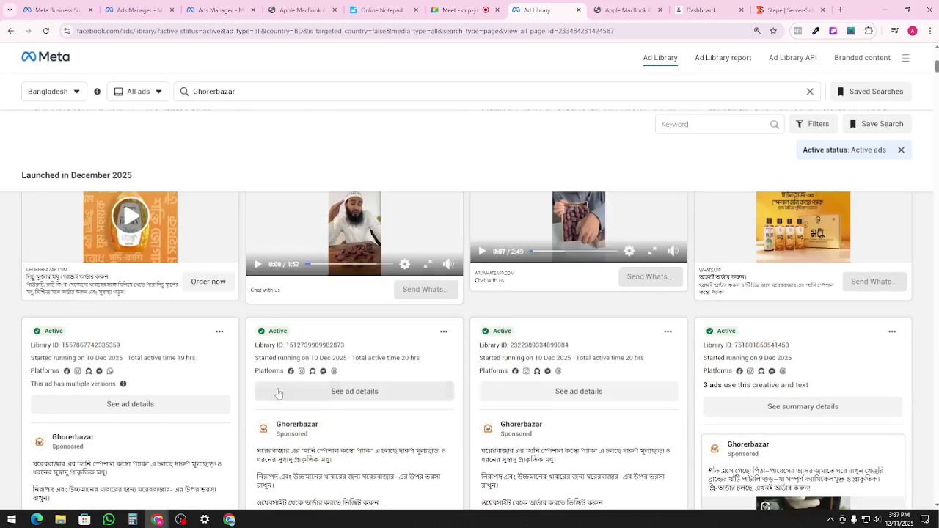
scroll(503, 333, "down", 3)
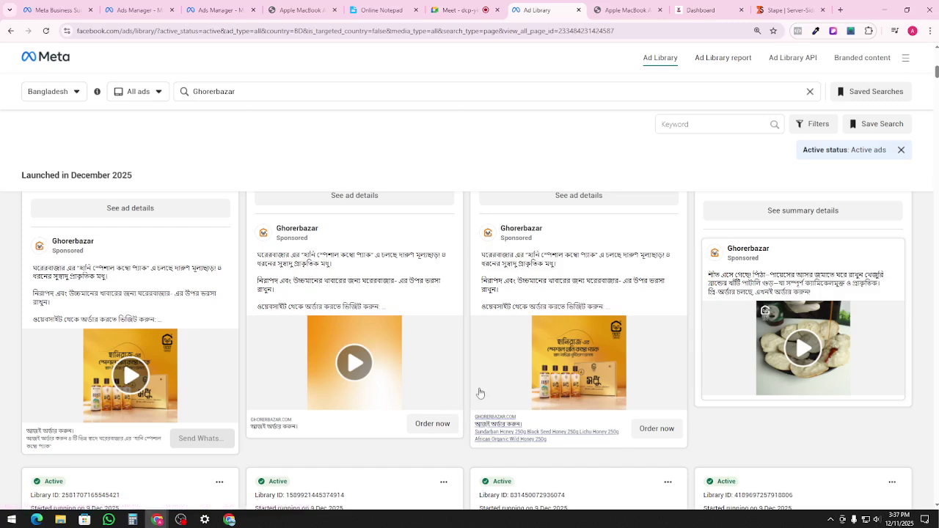
scroll(477, 389, "down", 4)
scroll(727, 314, "down", 2)
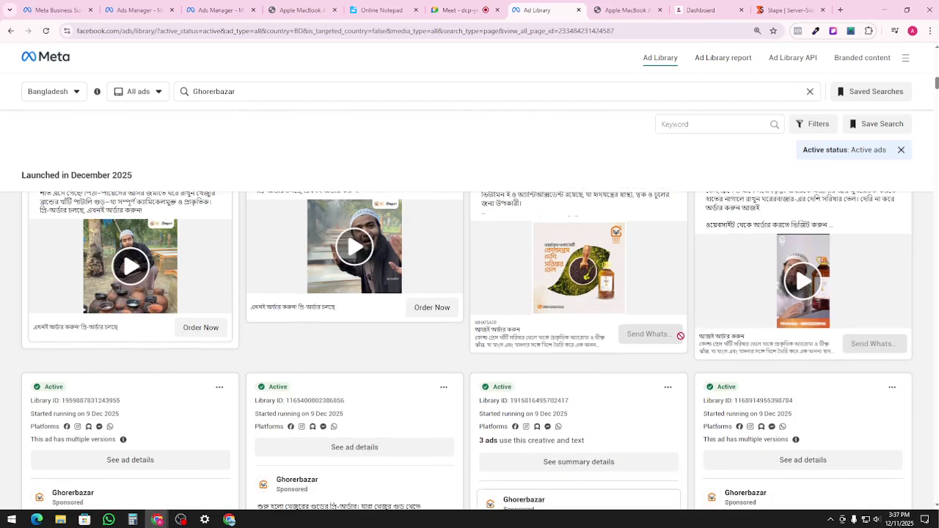
scroll(717, 310, "down", 3)
scroll(535, 323, "down", 8)
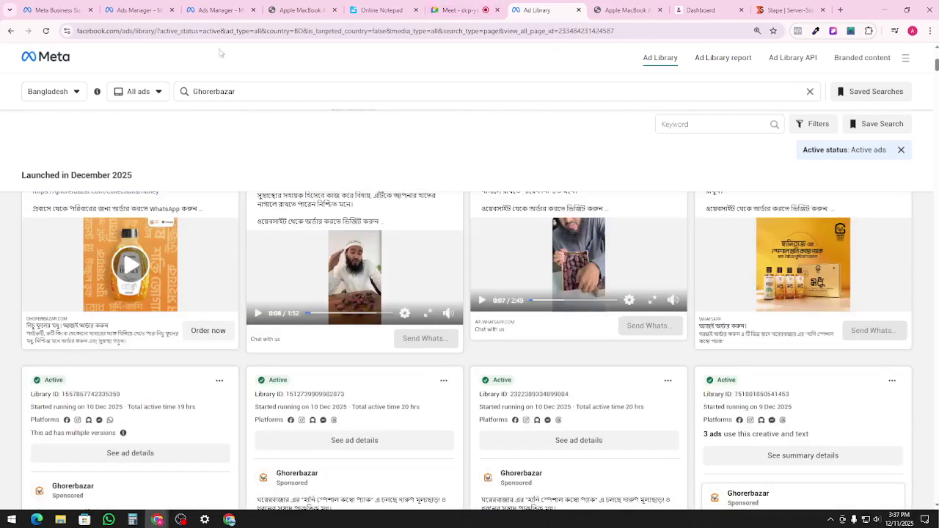
left_click(140, 10)
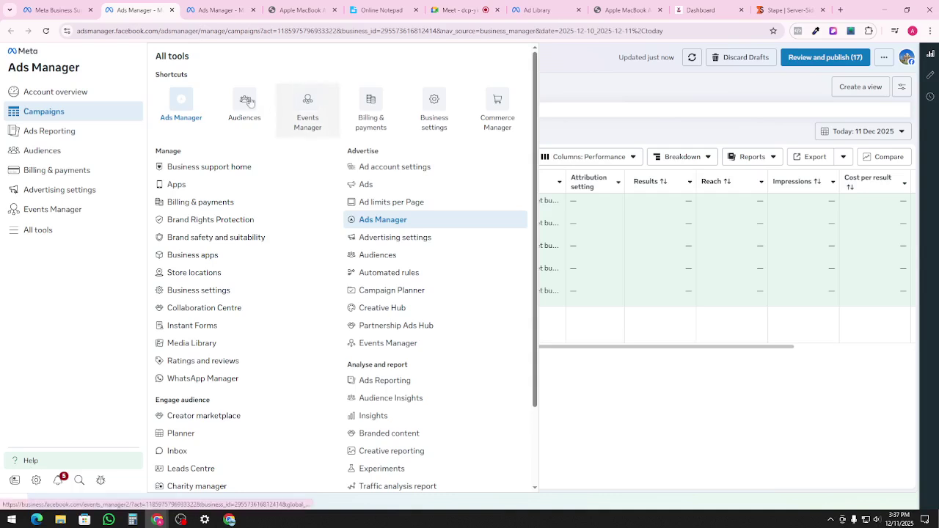
left_click(73, 10)
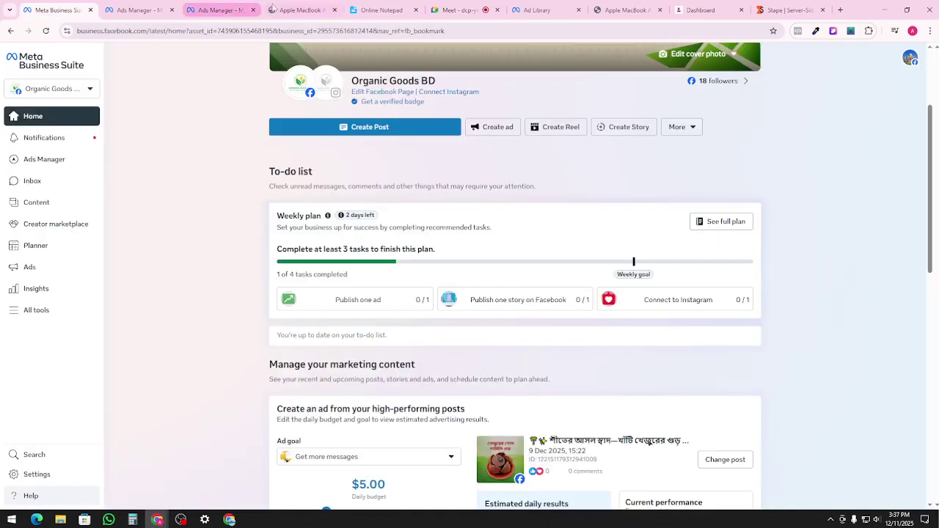
left_click(220, 9)
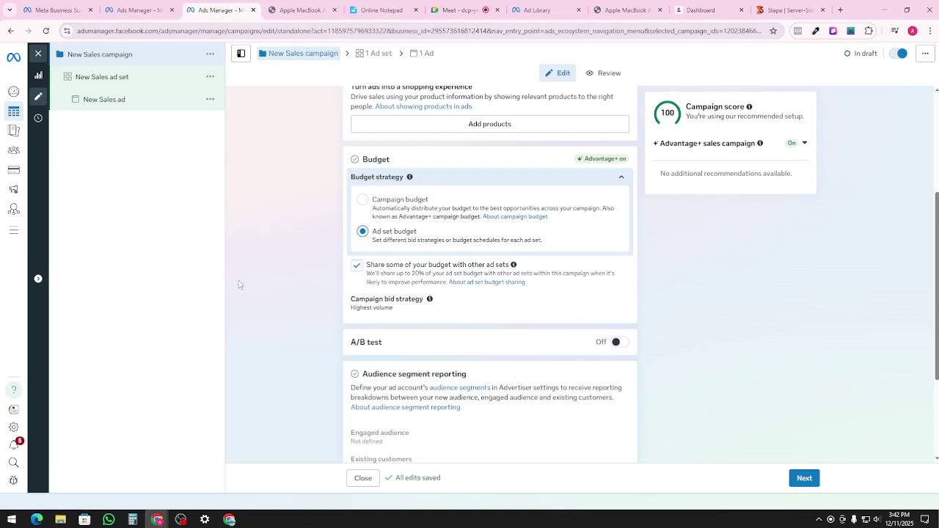
- Check the remaining campaign settings and the ad set's conversion settings, and go back to the campaign level
scroll(332, 223, "down", 2)
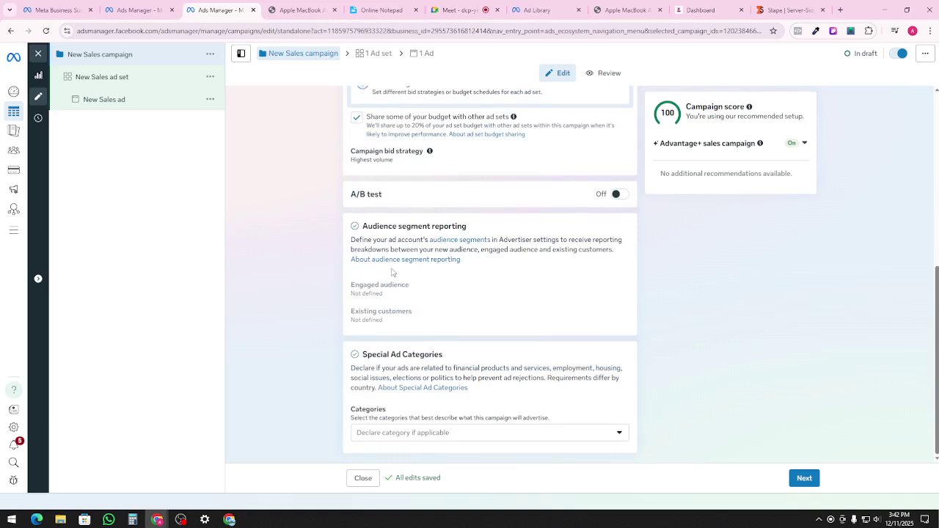
left_click(807, 479)
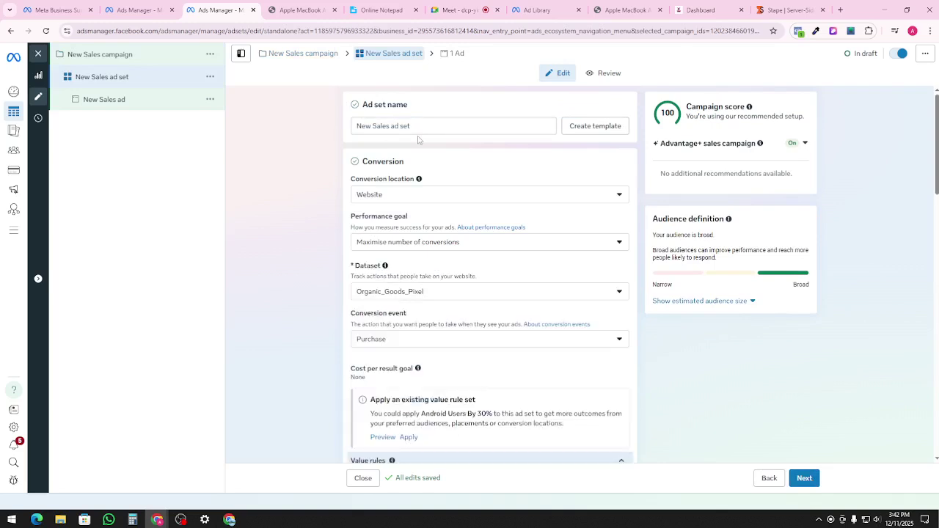
left_click(314, 54)
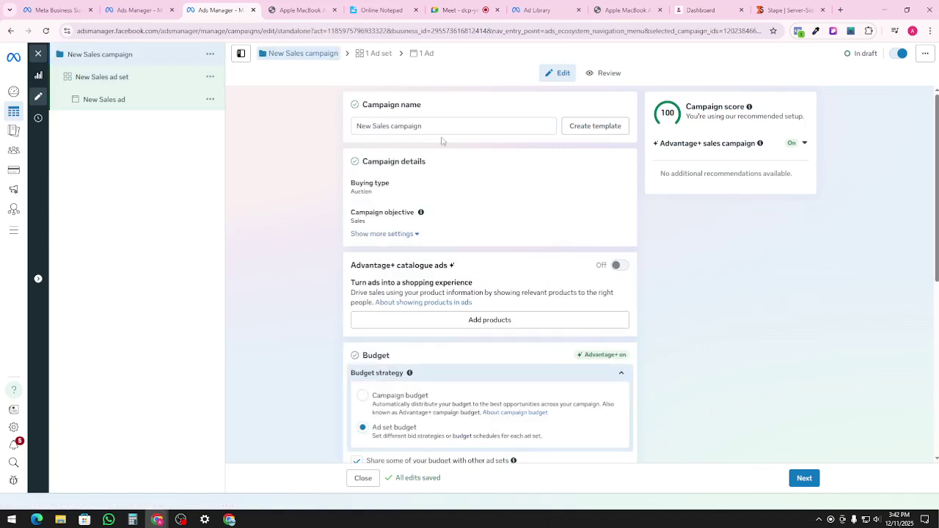
- Rename the campaign Khejurer_Gur_Sales_Camp_12_11_25 and continue to its ad set
left_click(446, 125)
key("ctrl+a")
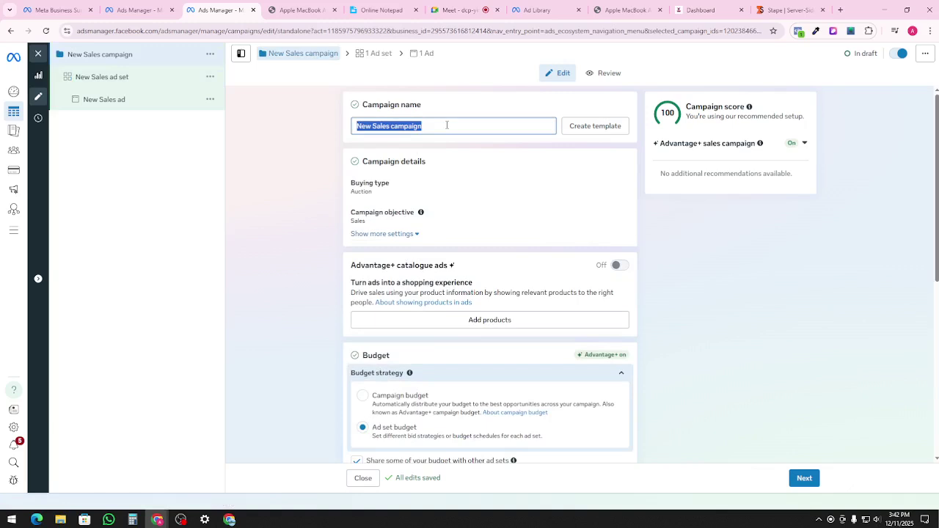
type("Khejurer")
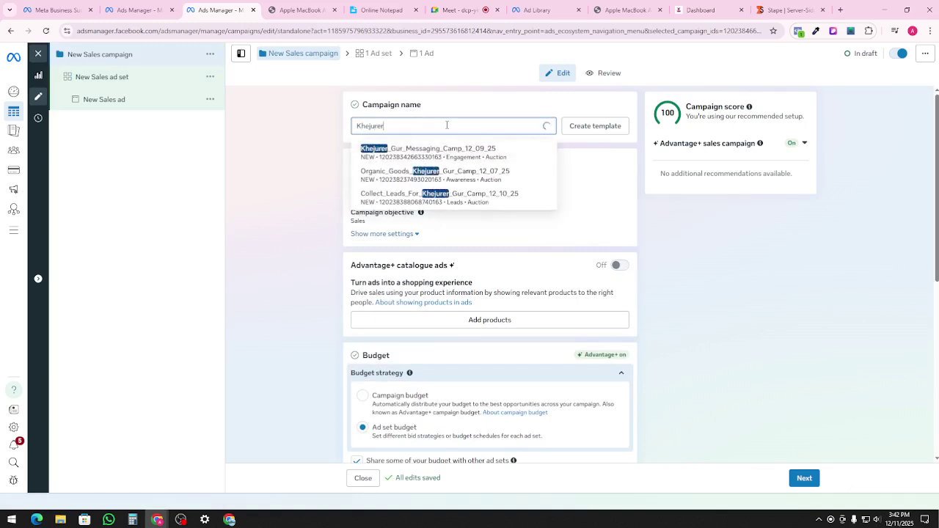
type("_Gur")
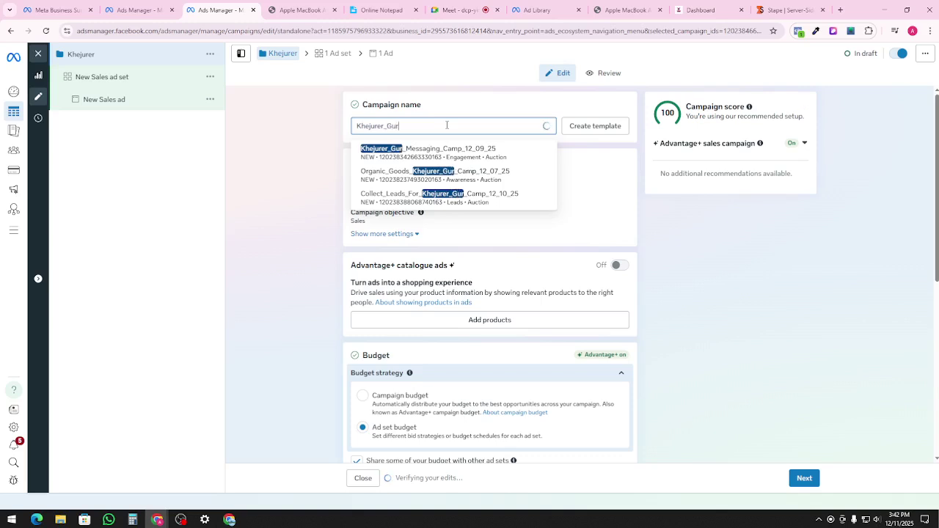
type("_Sale")
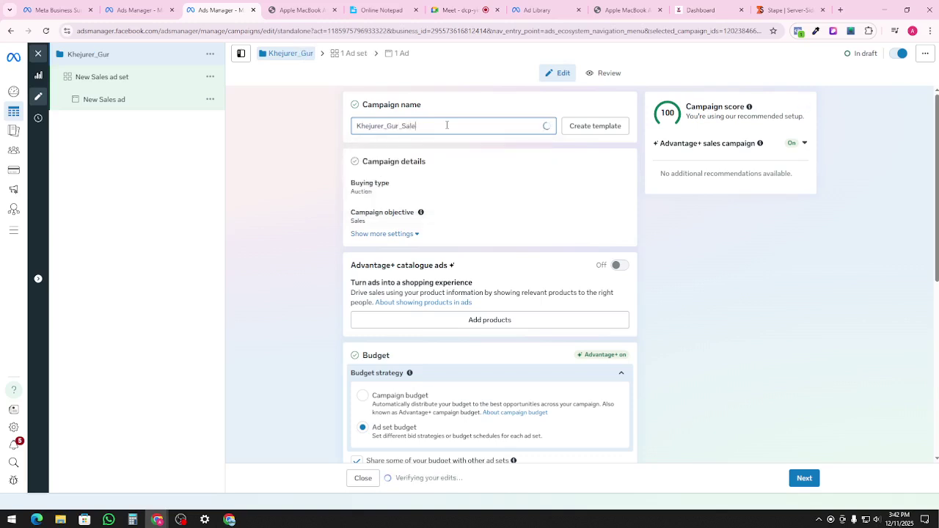
type("s_Camp_")
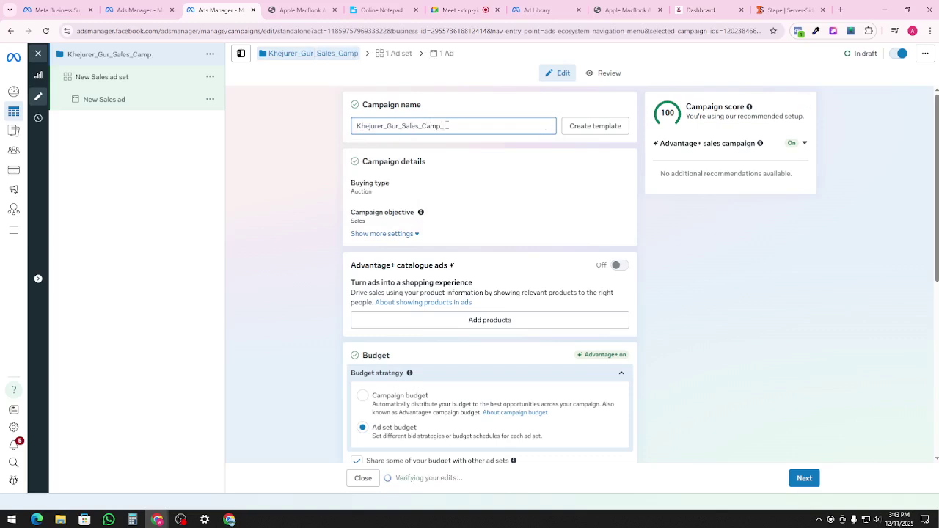
type("12_11")
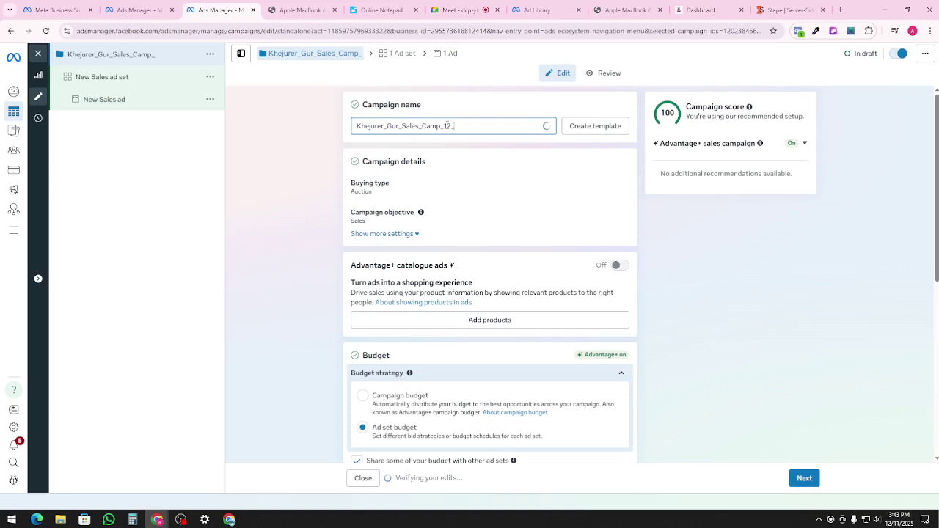
type("_25")
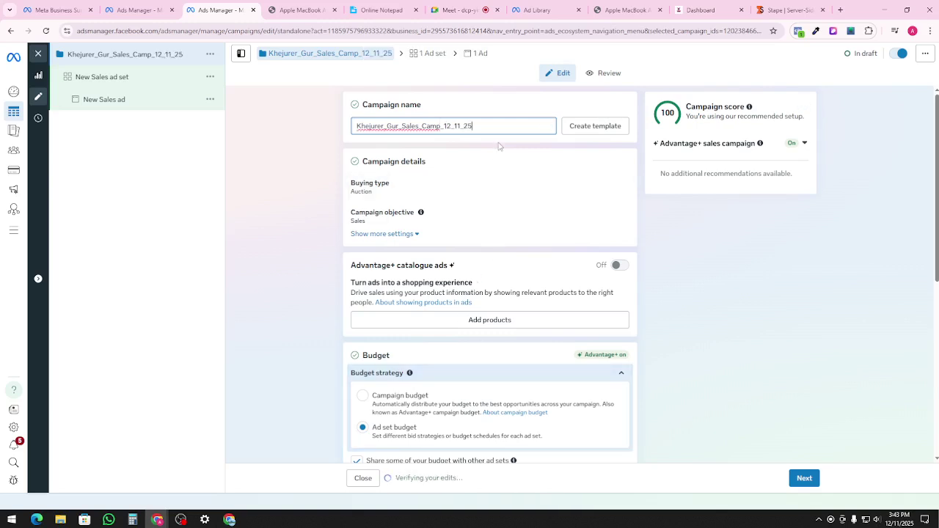
scroll(498, 146, "down", 4)
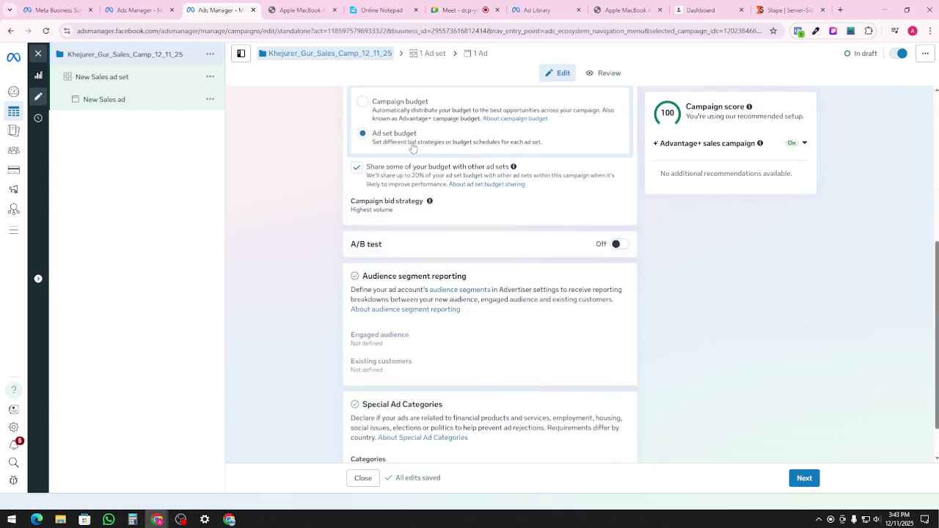
scroll(558, 315, "down", 1)
left_click(804, 478)
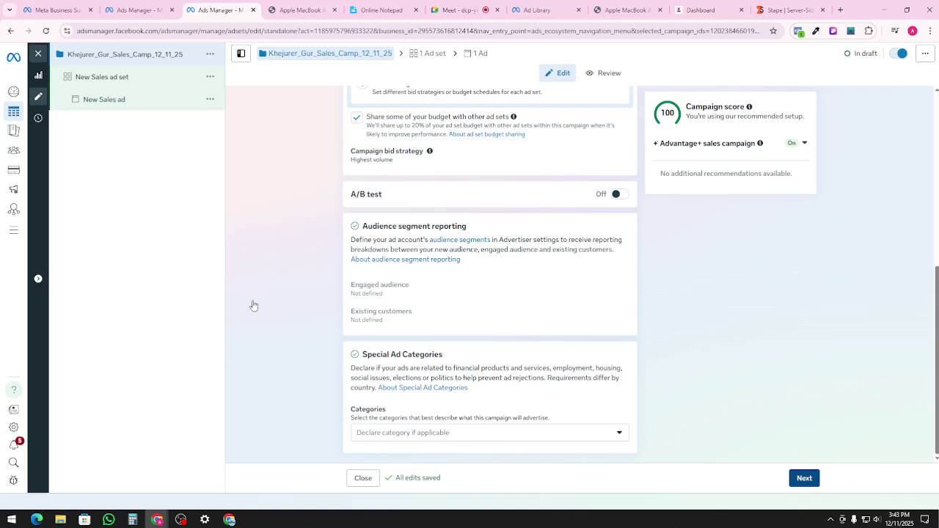
- Rename the ad set Khejurer_Gur_Sales_Ad_Set_01
triple_click(443, 126)
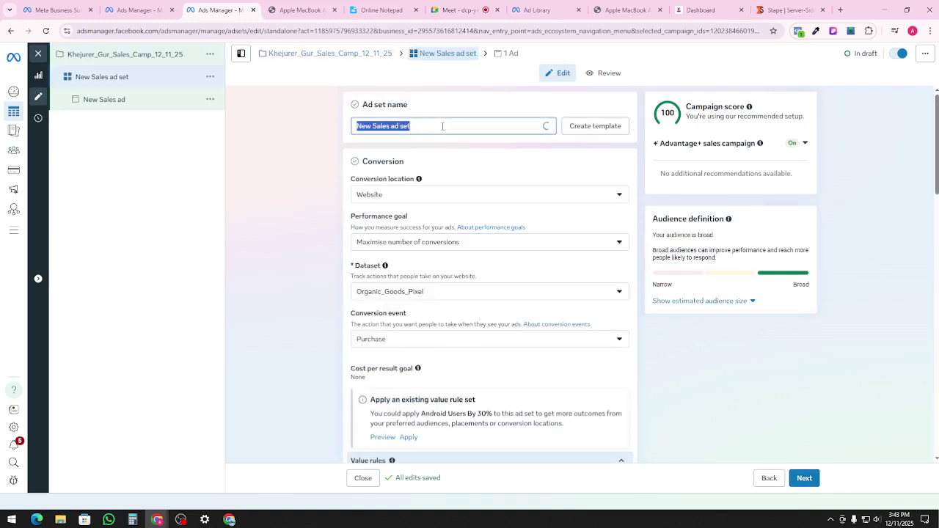
type("Khe")
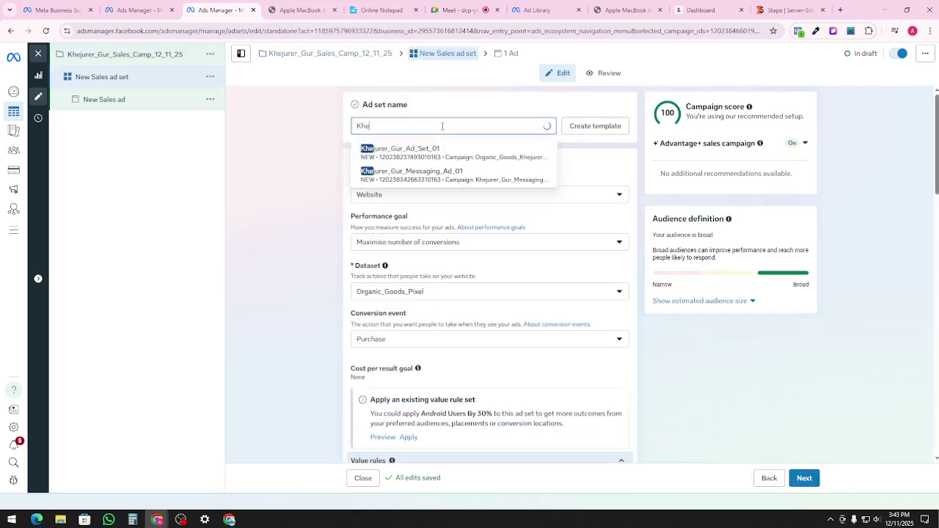
type("jurer_Gur")
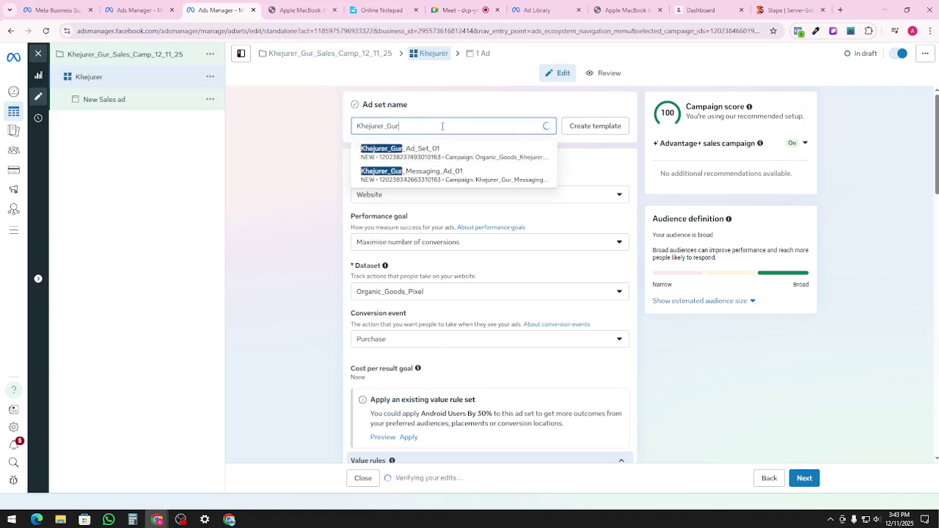
type("_")
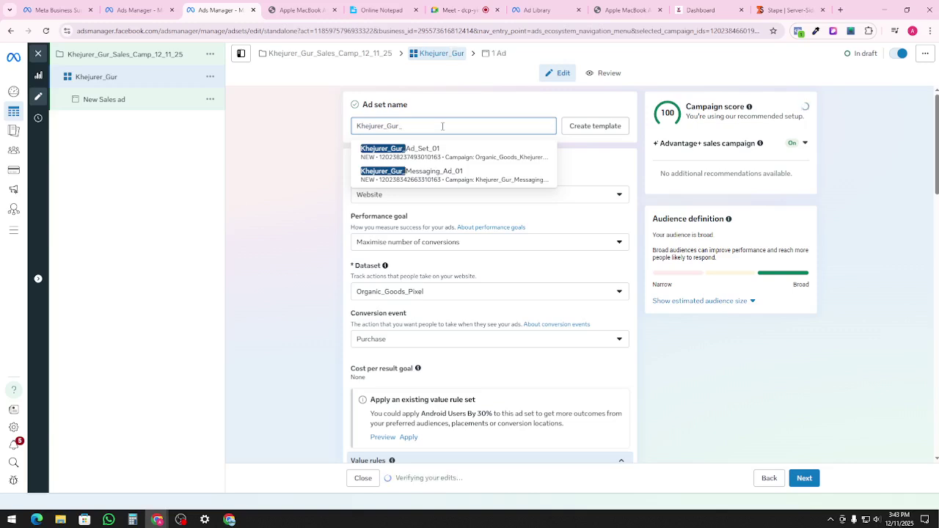
type("Sales_Ad")
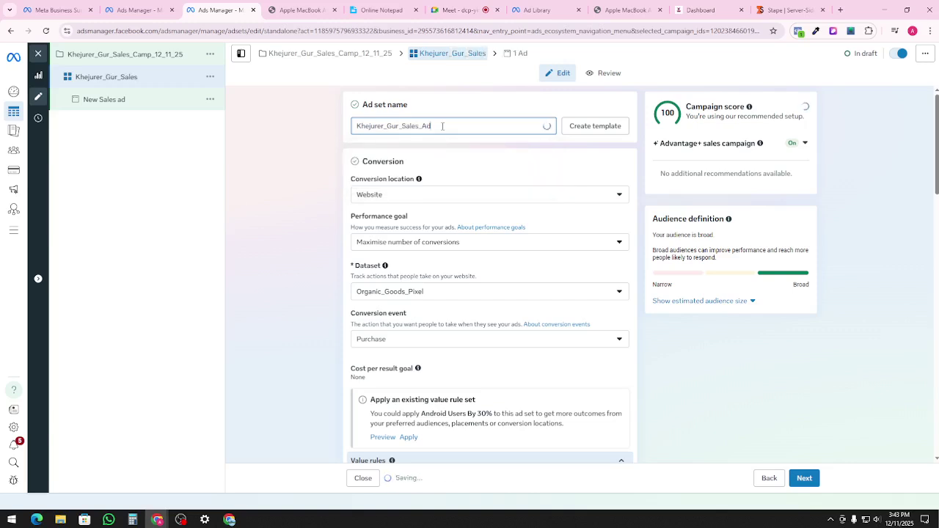
type("_Se")
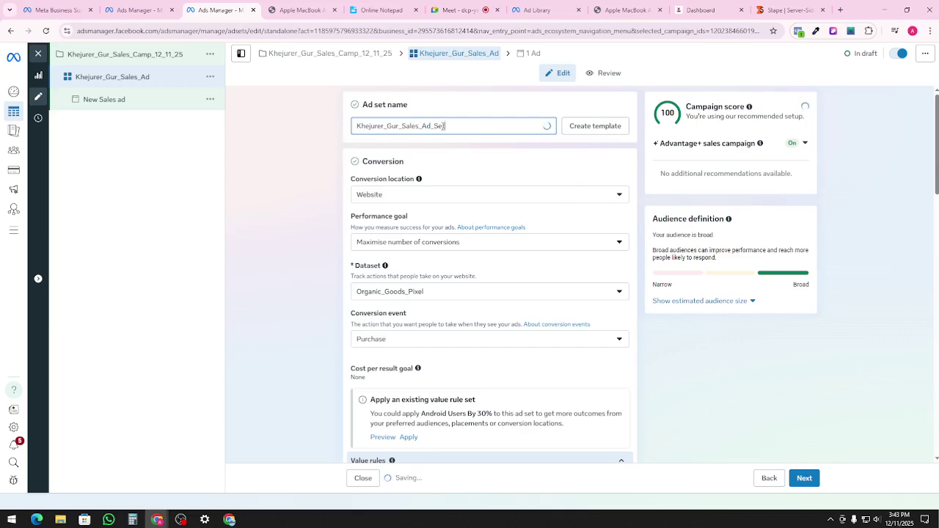
type("t_012")
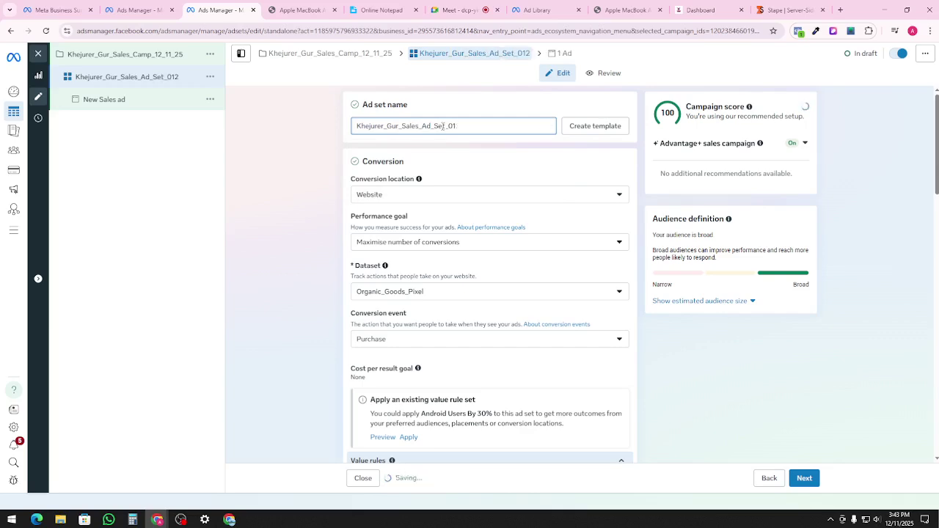
key("BackSpace")
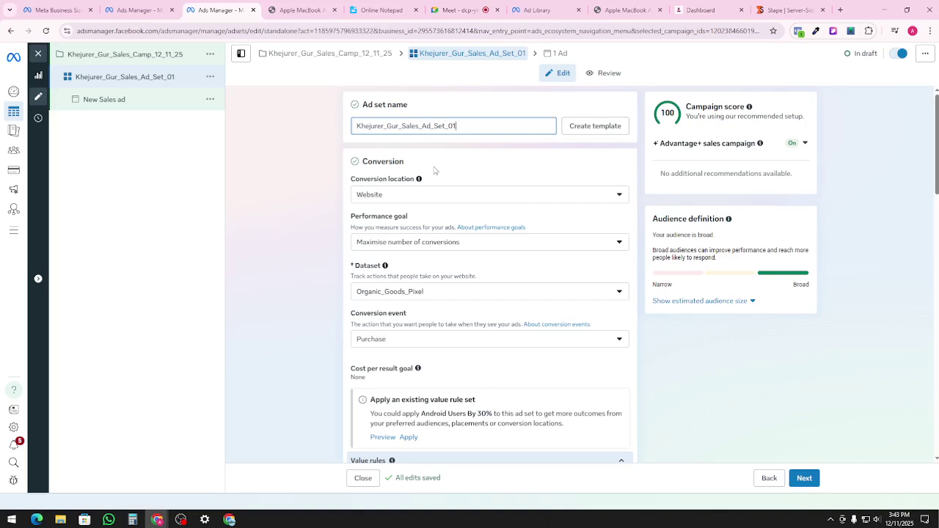
- Review the ad set's conversion location and performance goal options, keeping Website and Maximise number of conversions
left_click(422, 202)
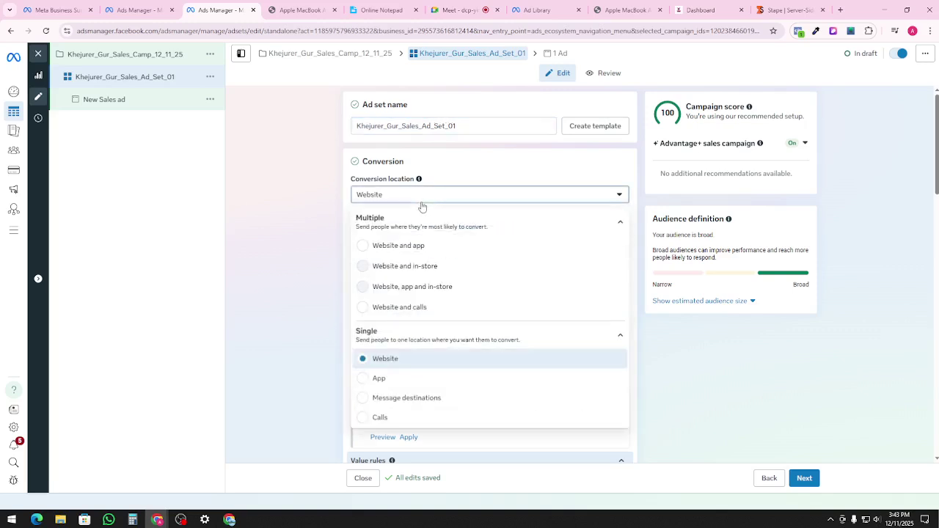
scroll(429, 334, "down", 1)
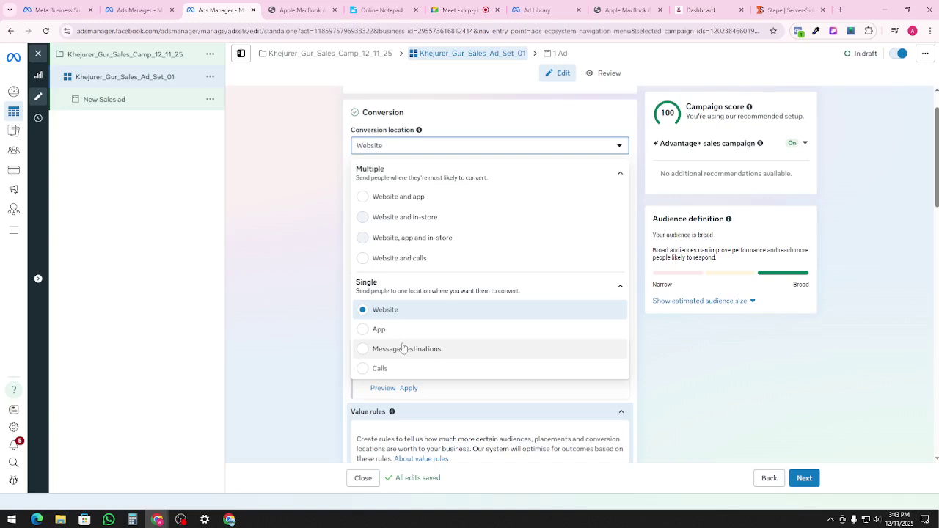
left_click(399, 314)
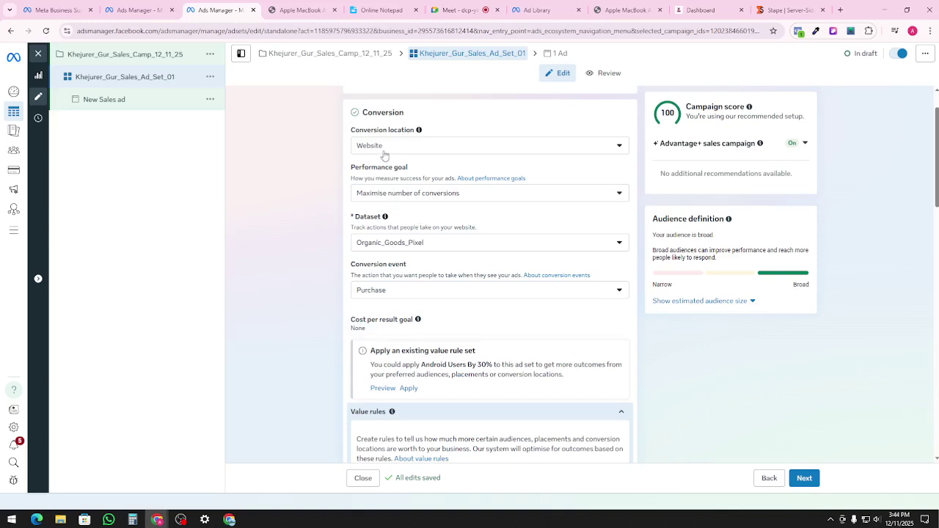
left_click(402, 199)
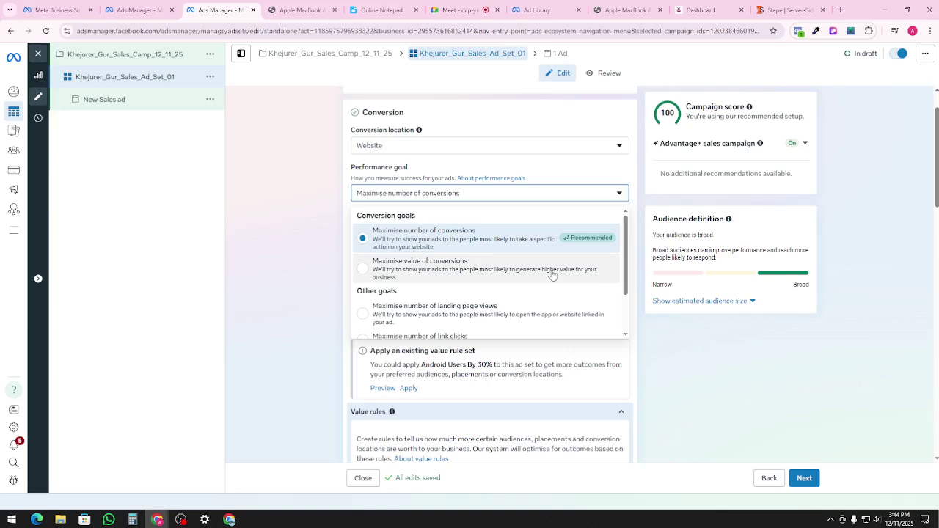
scroll(552, 275, "down", 1)
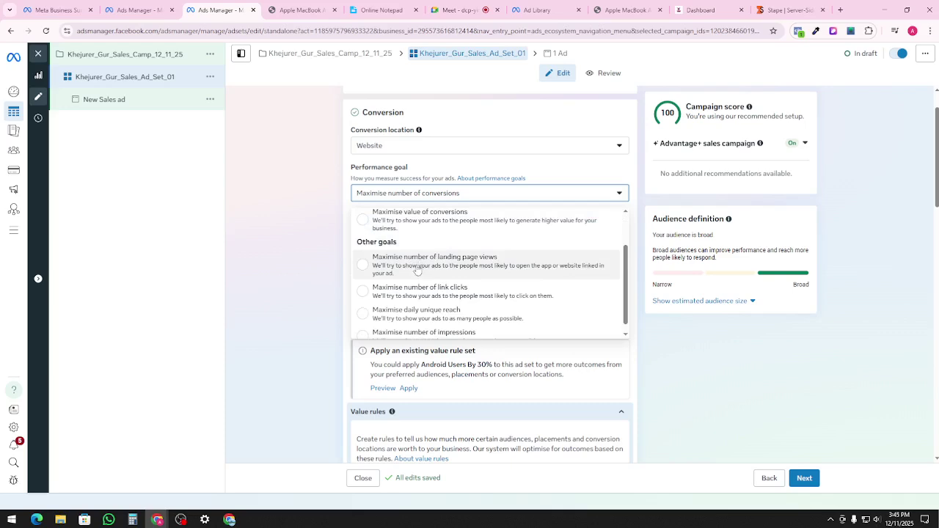
scroll(433, 297, "down", 1)
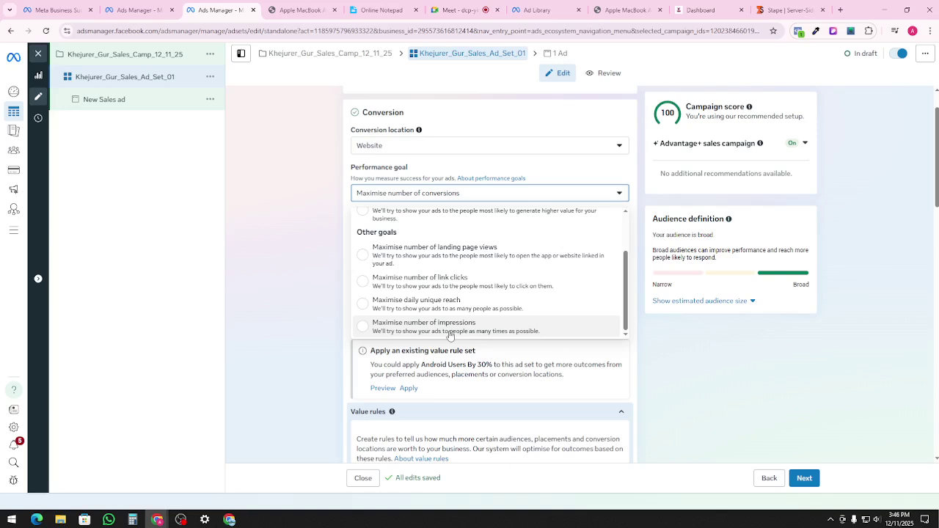
left_click(445, 163)
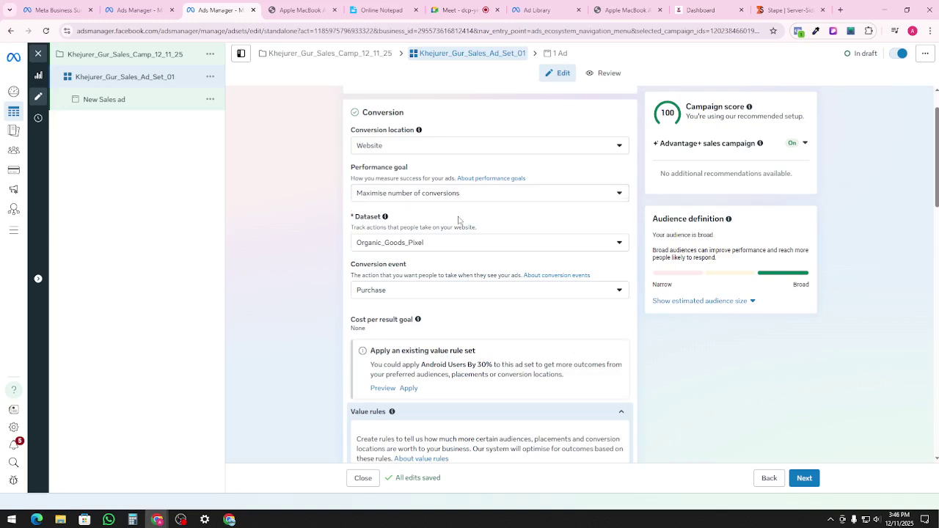
- Choose Organic_Goods_Pixel as the ad set's dataset and Purchase as its conversion event
scroll(447, 215, "down", 1)
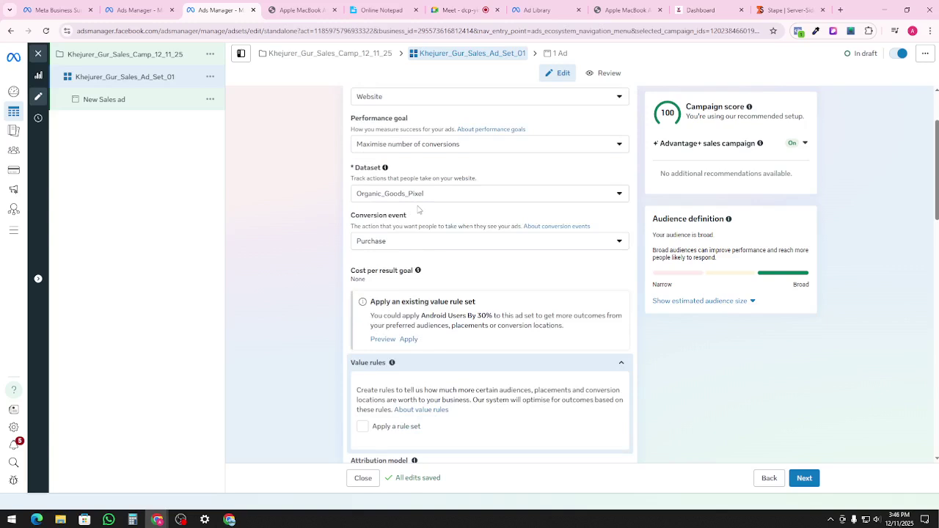
left_click(416, 198)
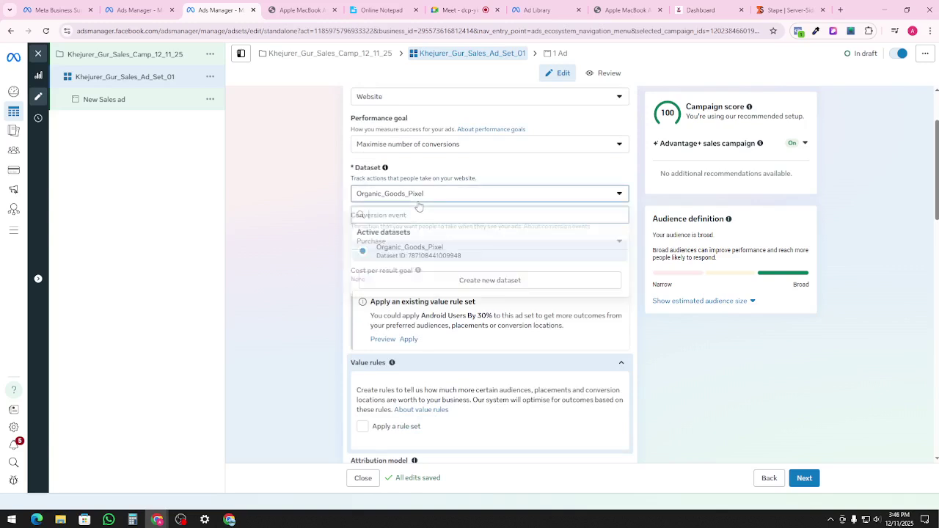
left_click(425, 257)
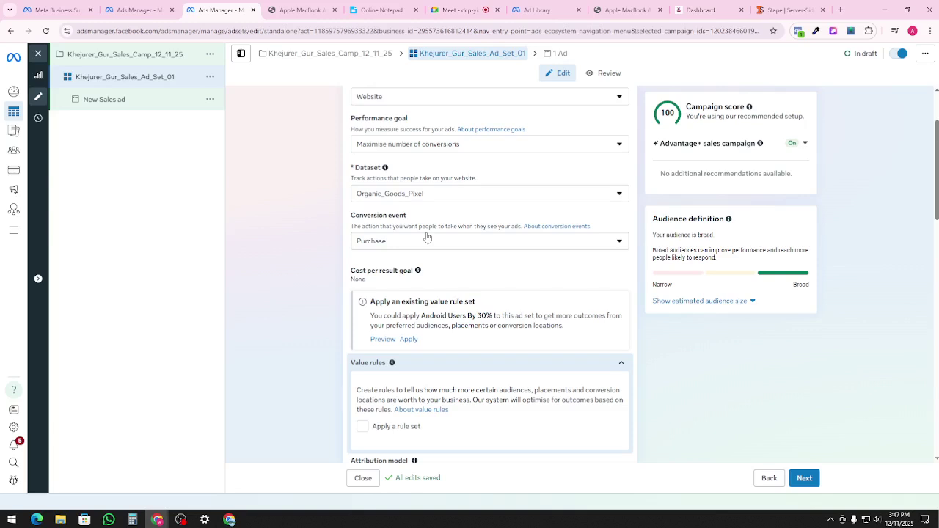
left_click(430, 240)
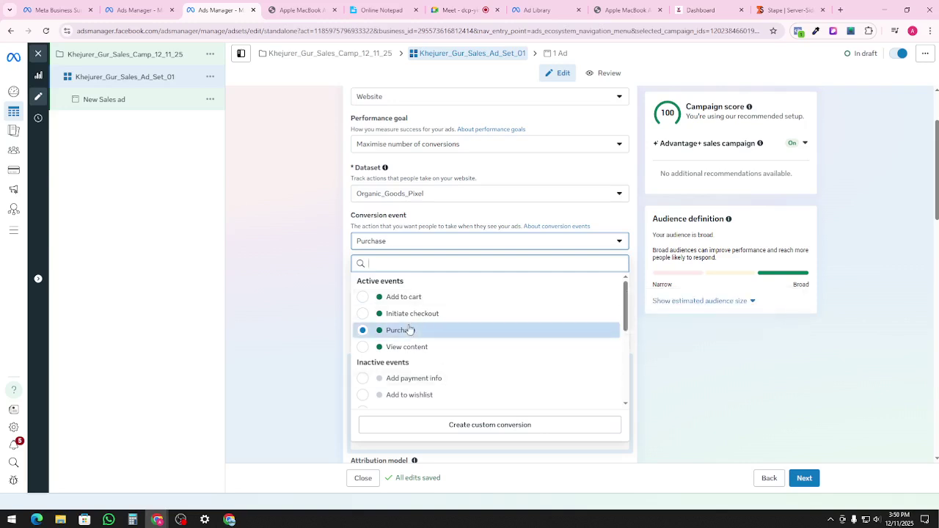
left_click(412, 332)
- Compare the attribution model options for the ad set and choose Standard
scroll(419, 312, "down", 3)
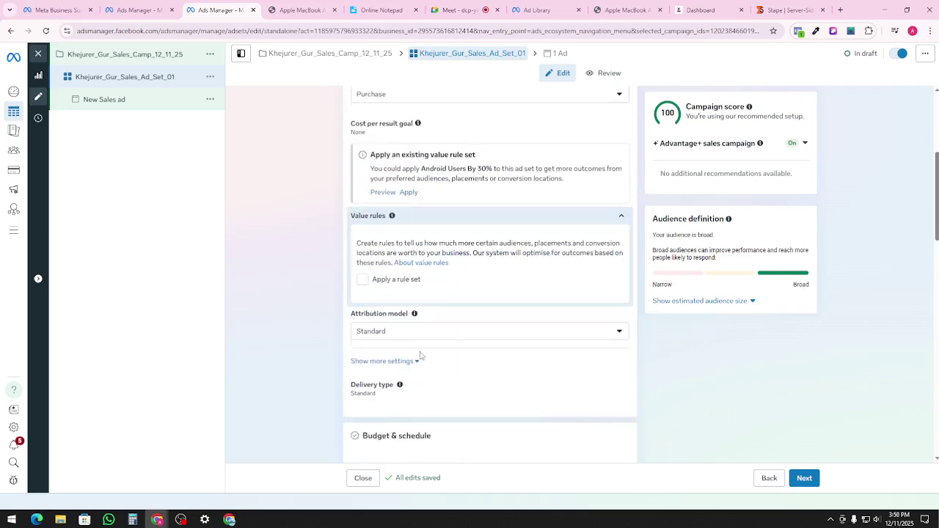
scroll(419, 312, "down", 1)
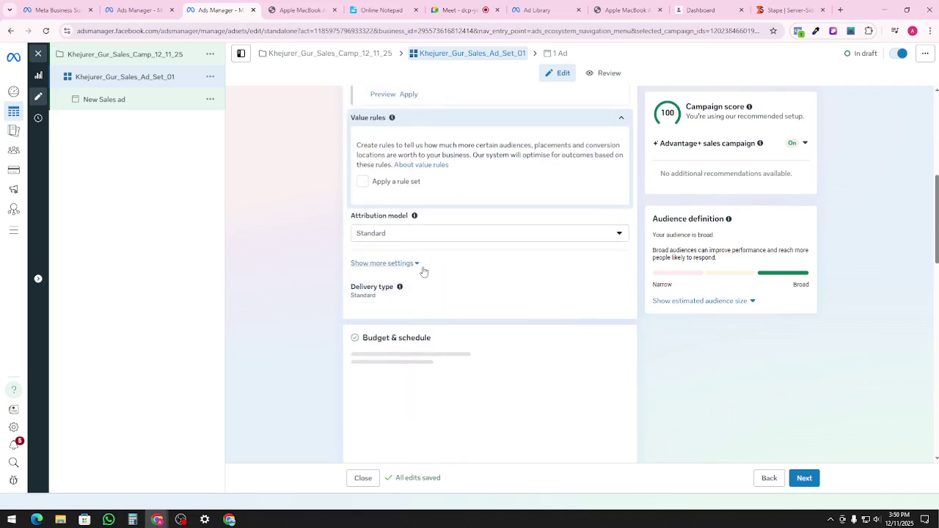
left_click(400, 233)
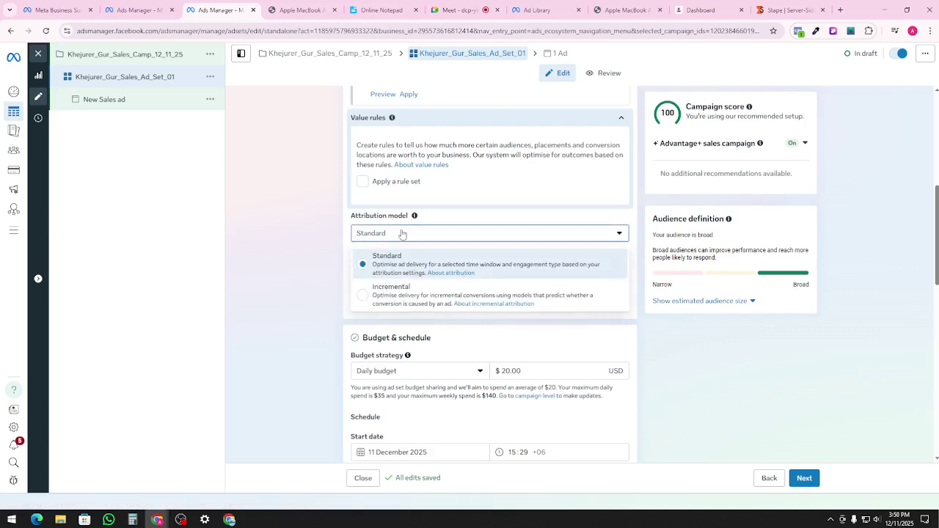
left_click(430, 263)
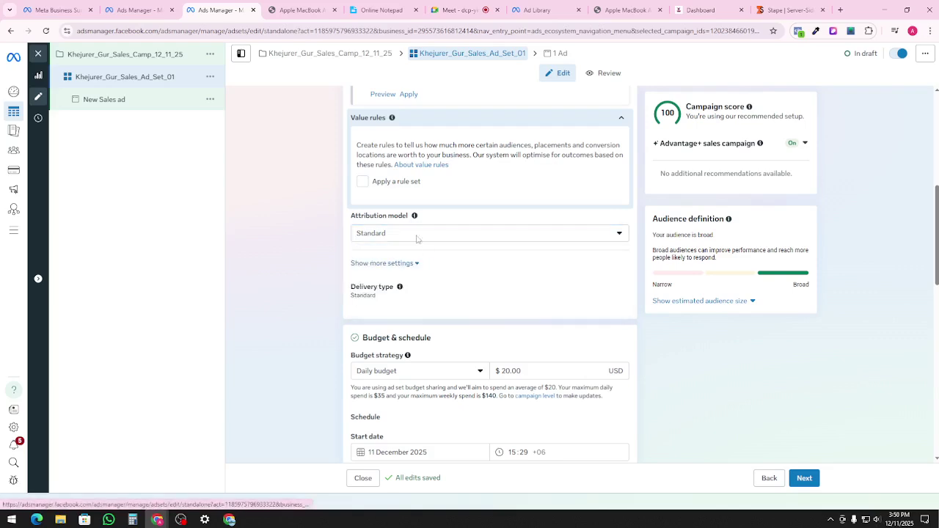
left_click(420, 240)
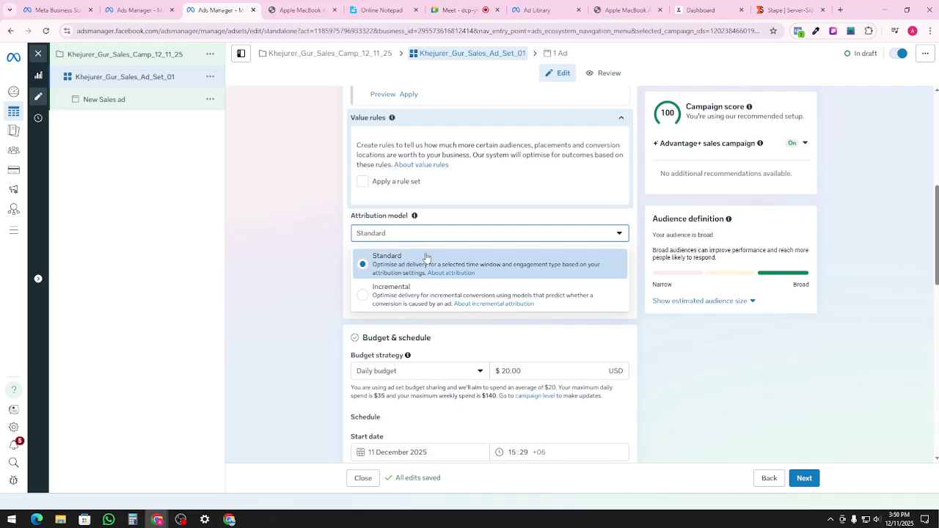
left_click(426, 258)
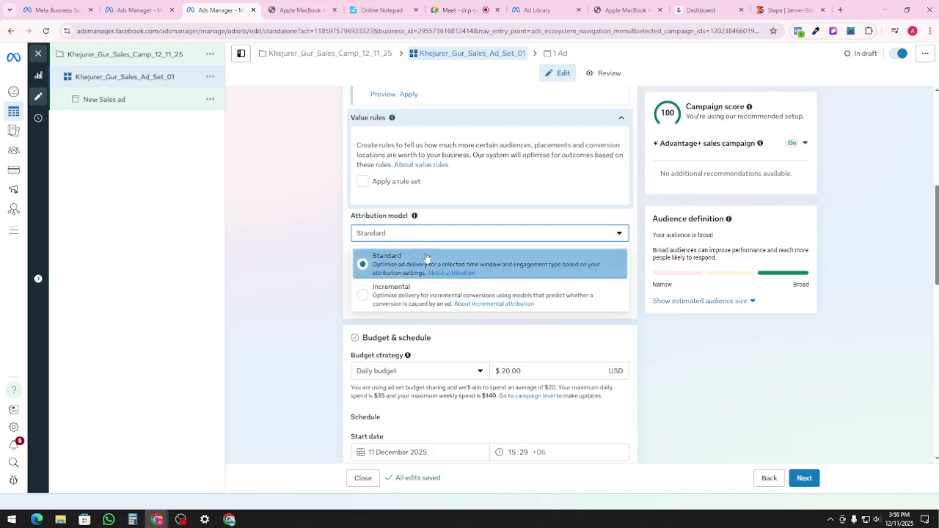
- Switch the ad set's budget strategy to Lifetime budget, with the schedule ending 11 January 2026
scroll(461, 375, "down", 2)
left_click(445, 278)
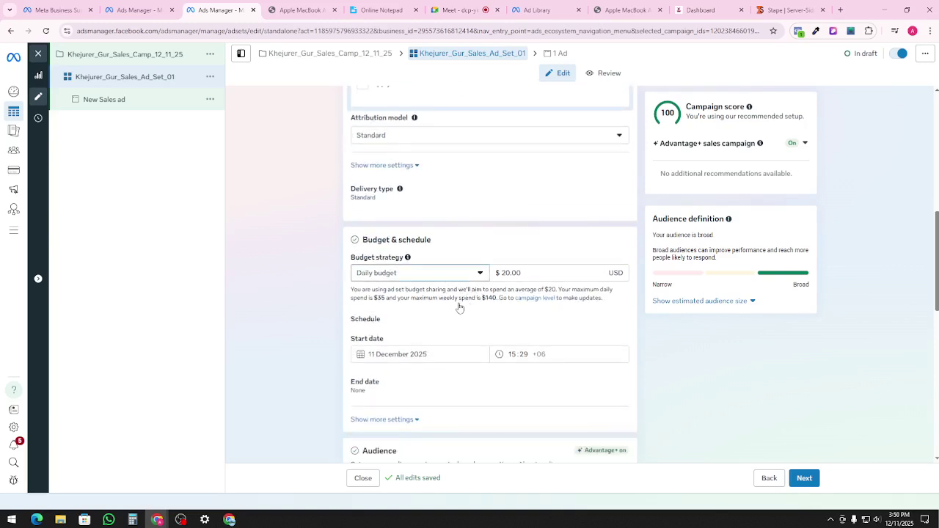
left_click(490, 360)
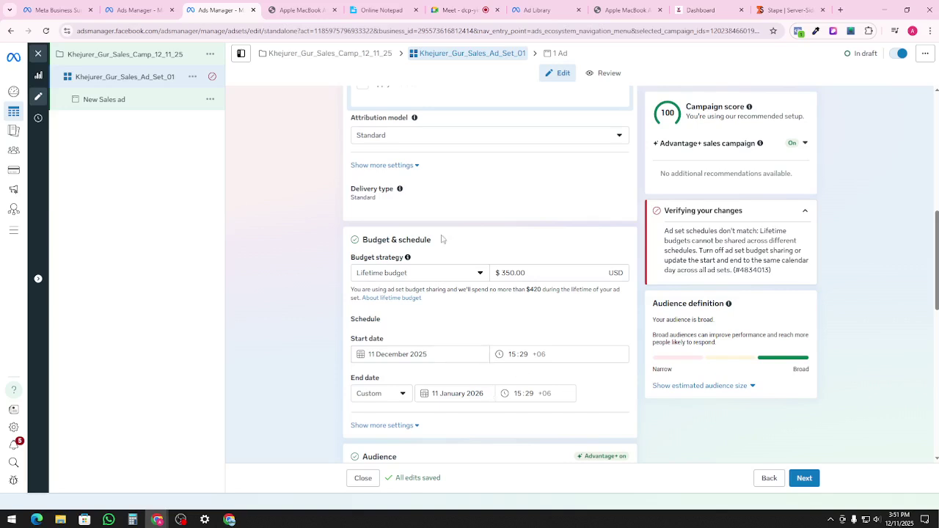
- Set the ad set's budget strategy to Daily budget with an amount of 5,000 USD
left_click(398, 270)
left_click(402, 296)
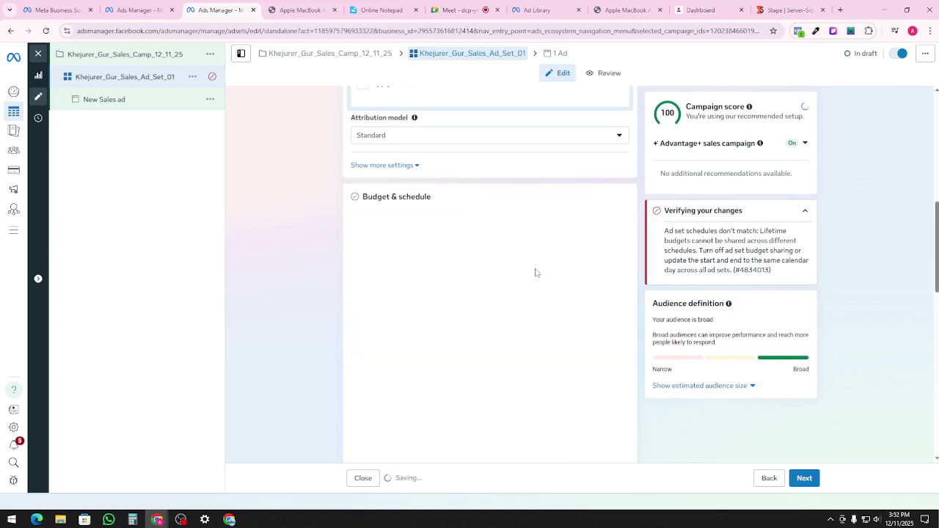
double_click(518, 230)
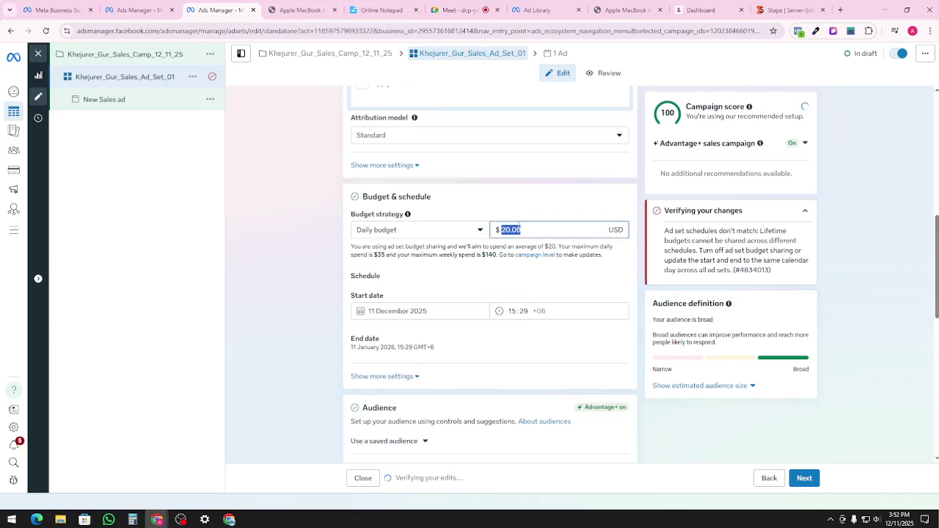
type("5000")
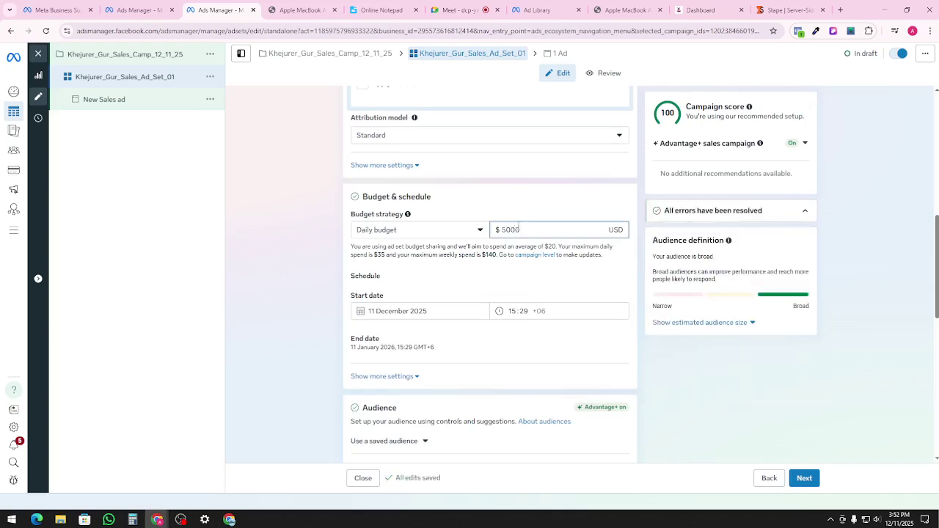
left_click(534, 199)
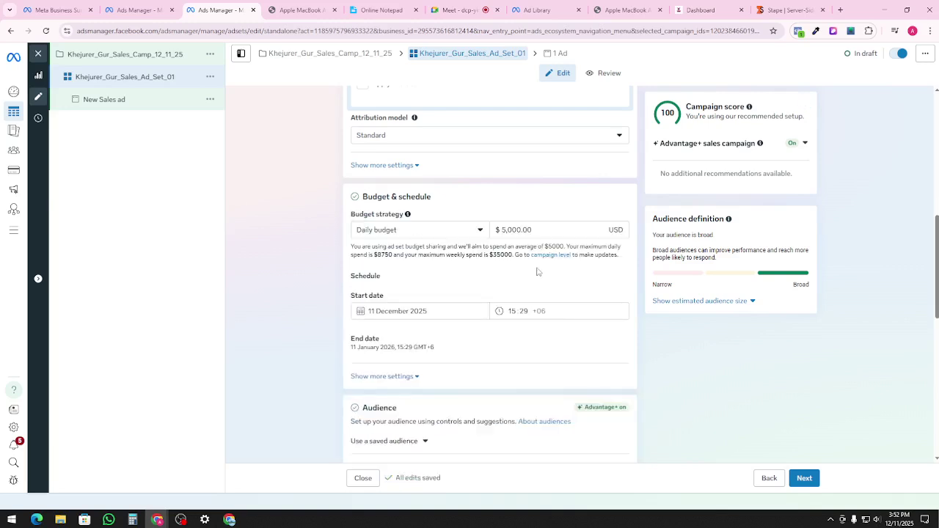
- Look over the ad set's schedule, audience, ad transparency and placement sections, and check which saved audiences can be used
scroll(497, 276, "down", 1)
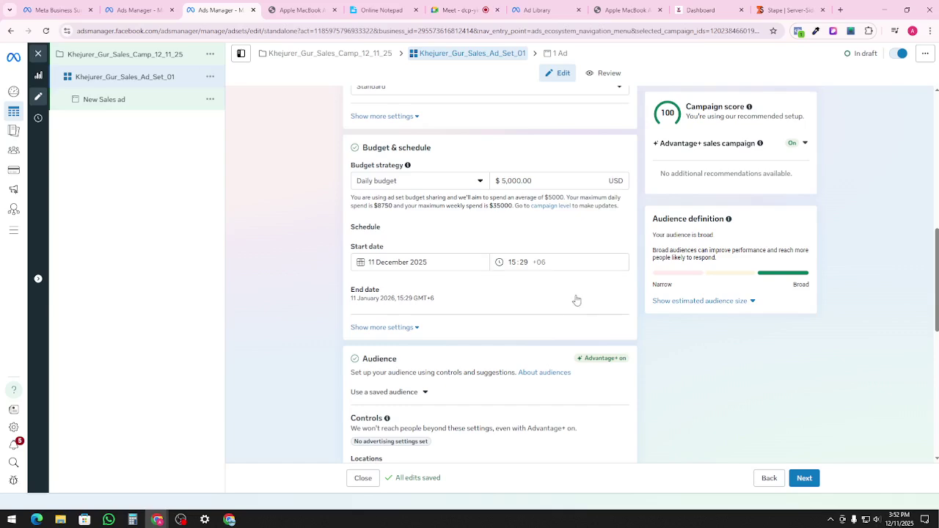
scroll(577, 301, "up", 2)
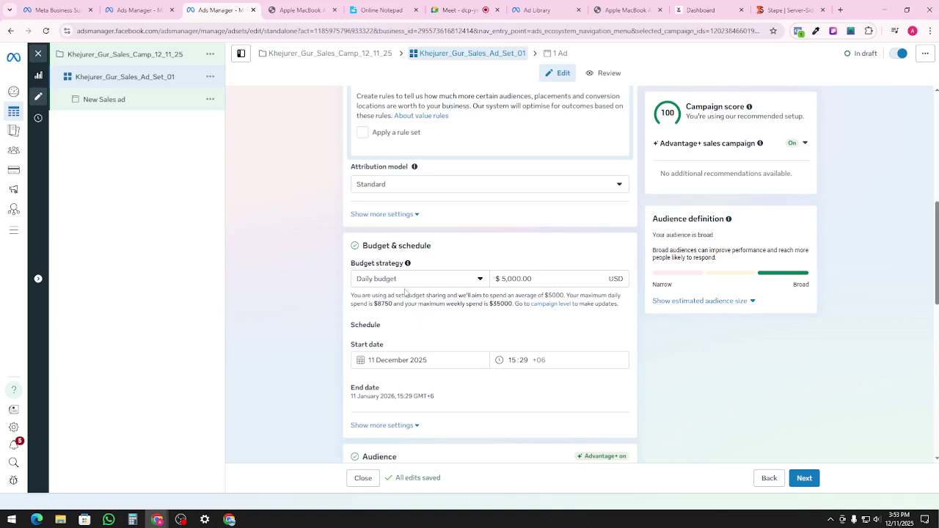
scroll(404, 292, "down", 3)
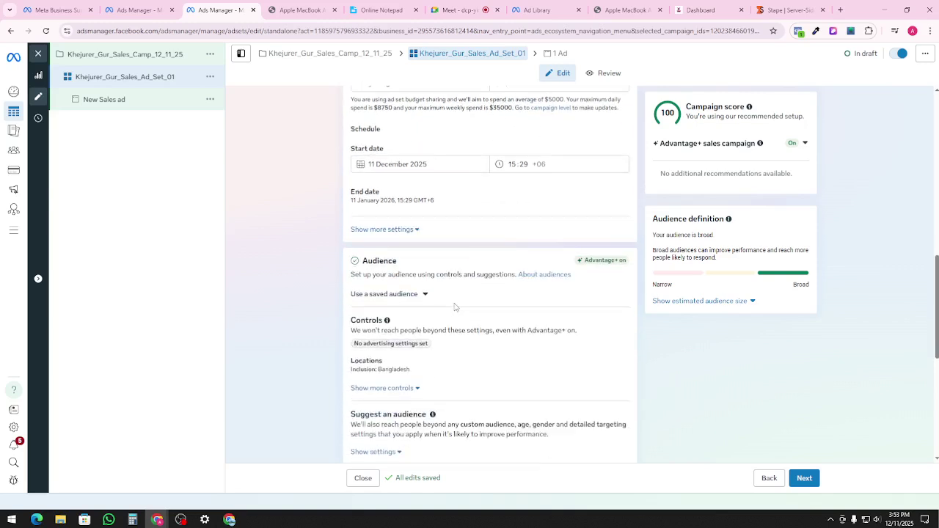
scroll(441, 286, "down", 4)
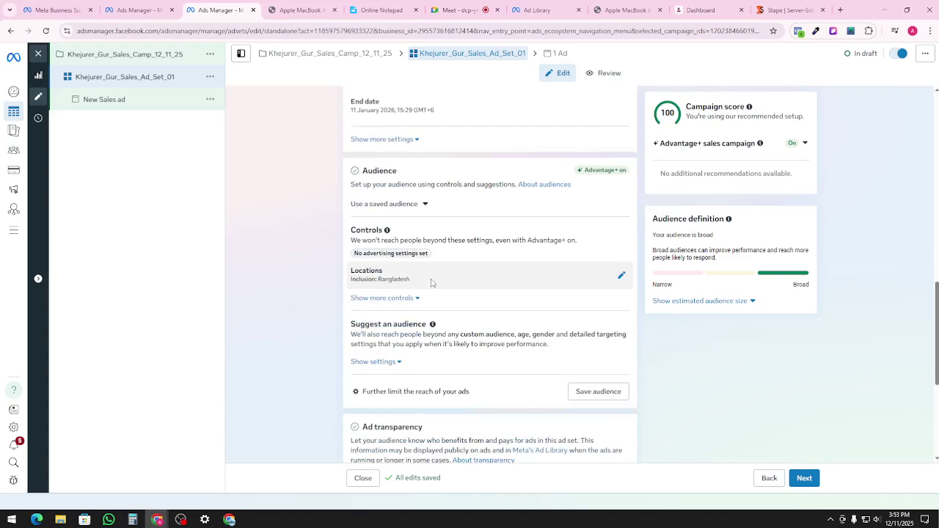
scroll(438, 346, "down", 1)
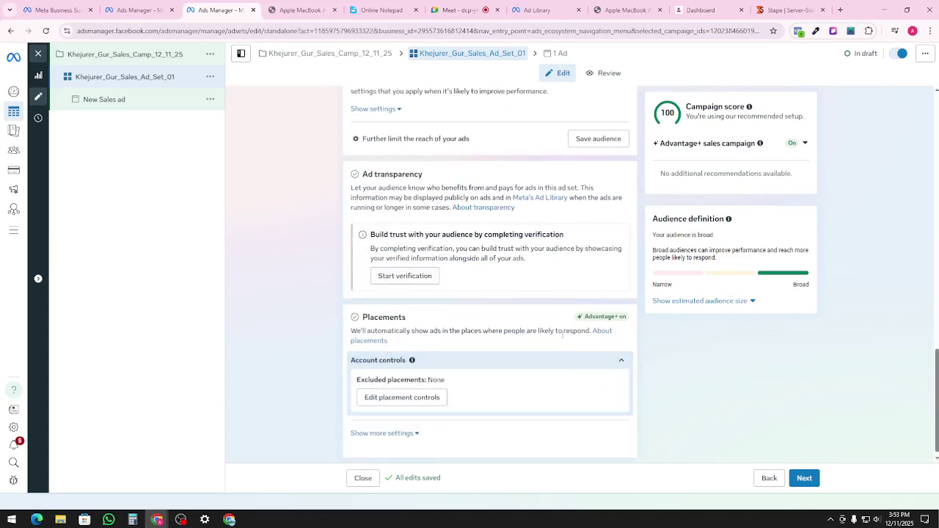
scroll(539, 314, "up", 2)
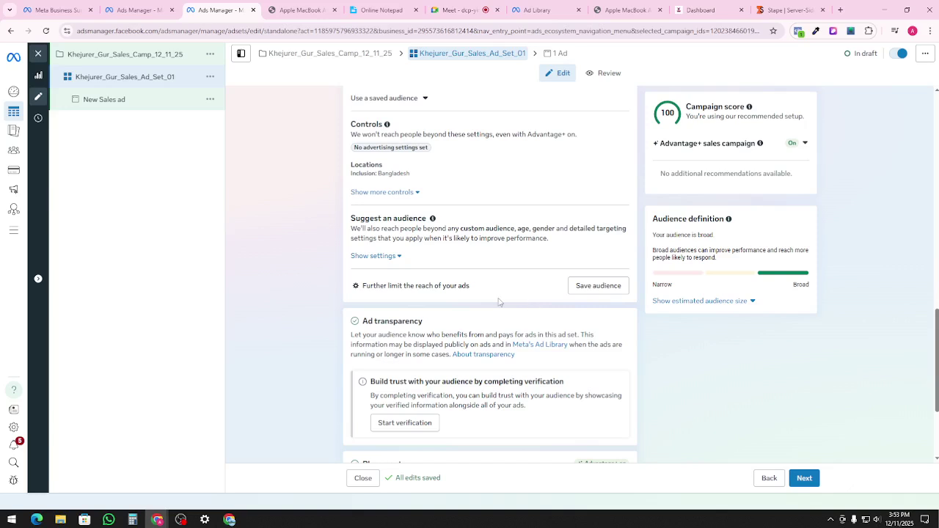
scroll(499, 301, "up", 1)
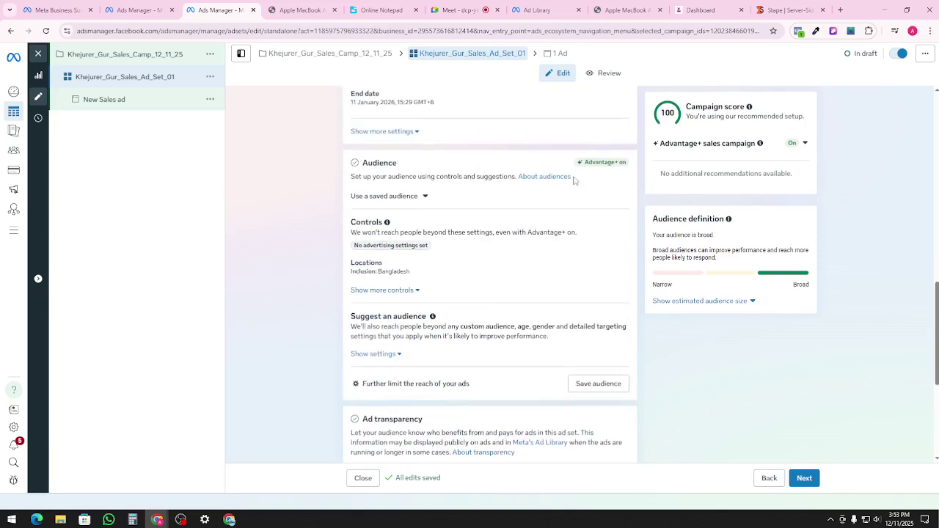
scroll(419, 212, "up", 1)
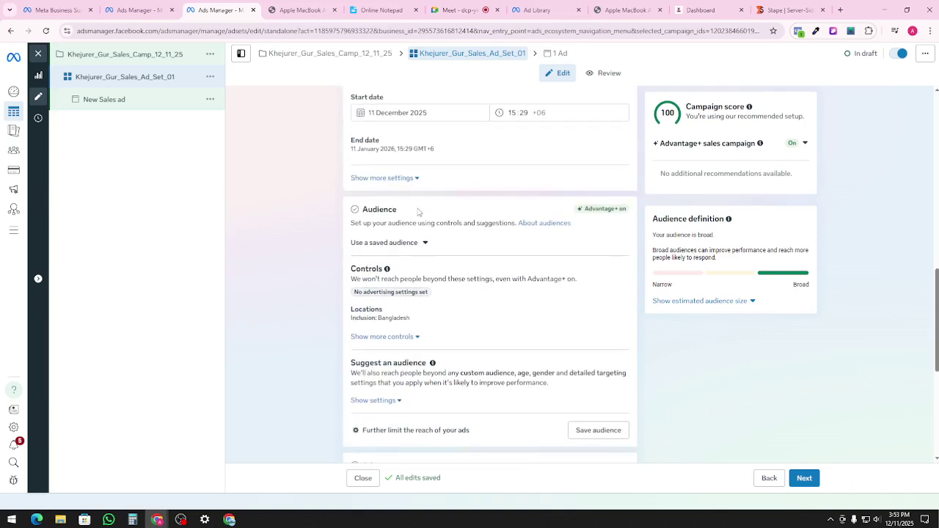
left_click(422, 248)
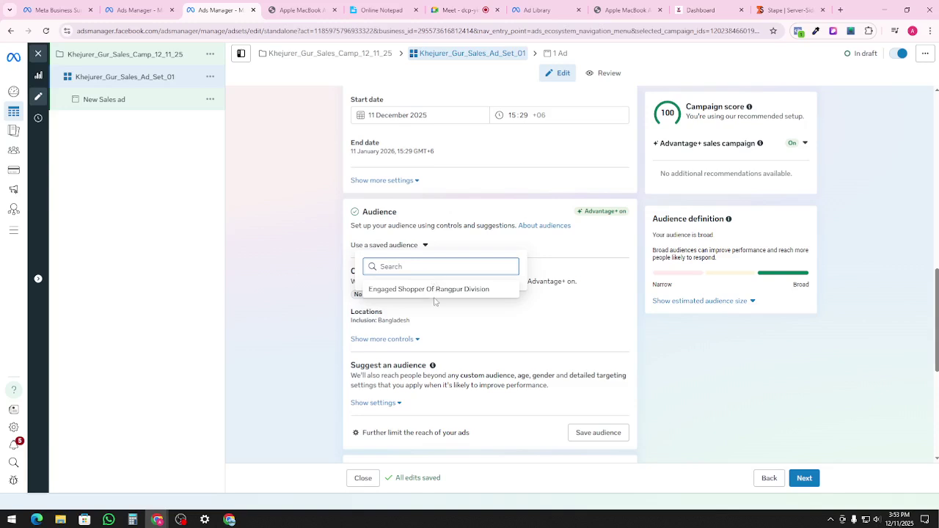
left_click(575, 231)
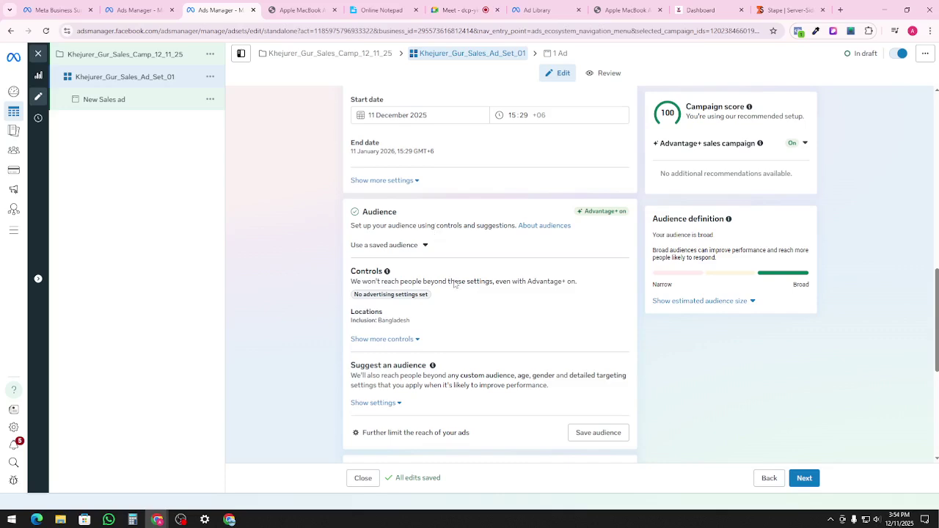
- Expand the suggested audience settings and review the custom audience, age, gender and detailed targeting options
scroll(464, 297, "down", 3)
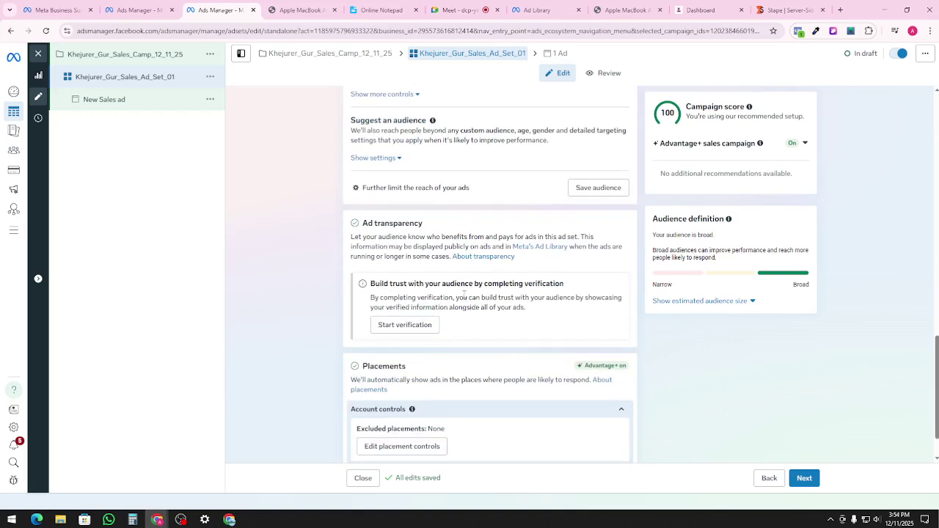
scroll(464, 293, "down", 1)
scroll(465, 286, "up", 2)
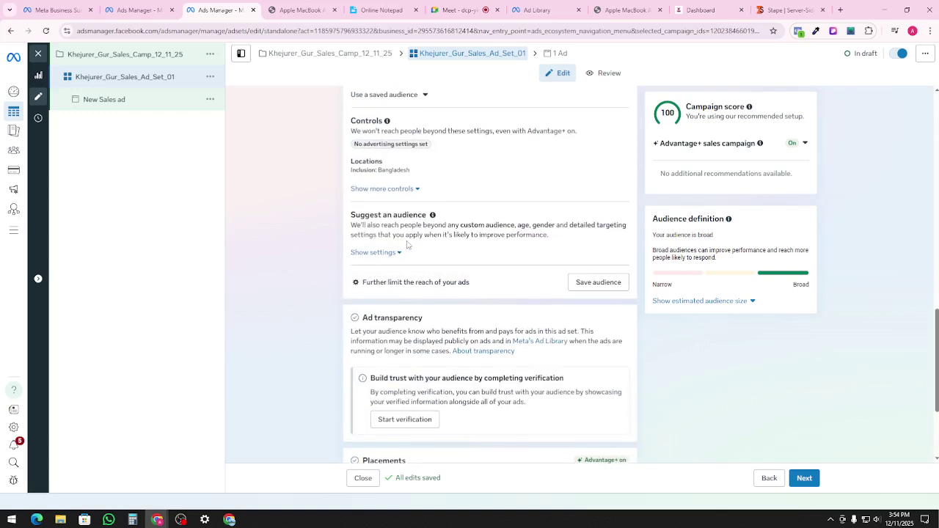
scroll(440, 221, "up", 1)
scroll(587, 154, "up", 1)
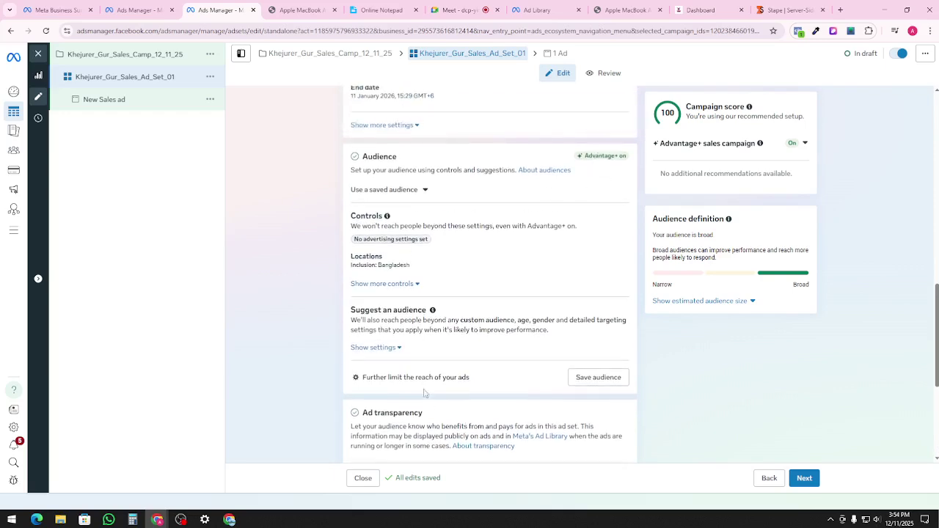
left_click(388, 355)
scroll(455, 367, "down", 3)
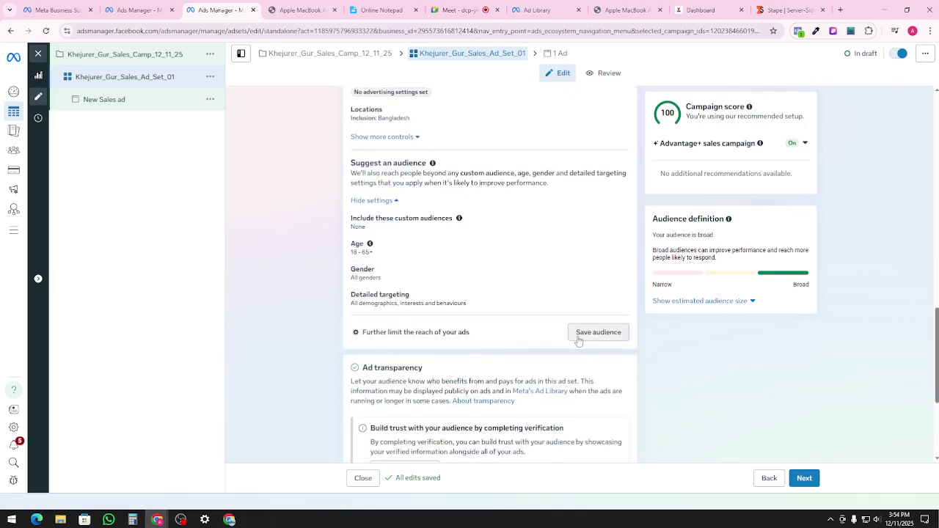
- Expand the additional audience controls and review the minimum age, excluded custom audiences and language options
scroll(419, 320, "up", 3)
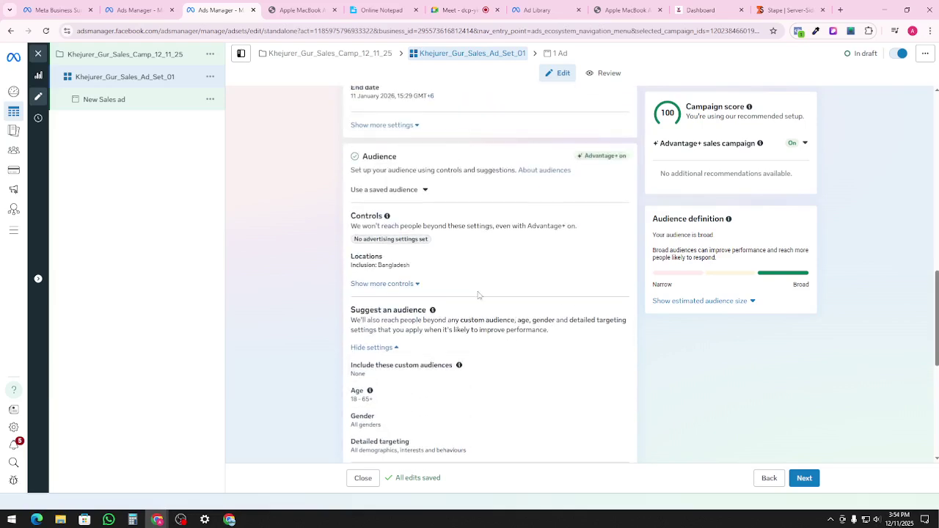
scroll(477, 294, "up", 1)
left_click(409, 336)
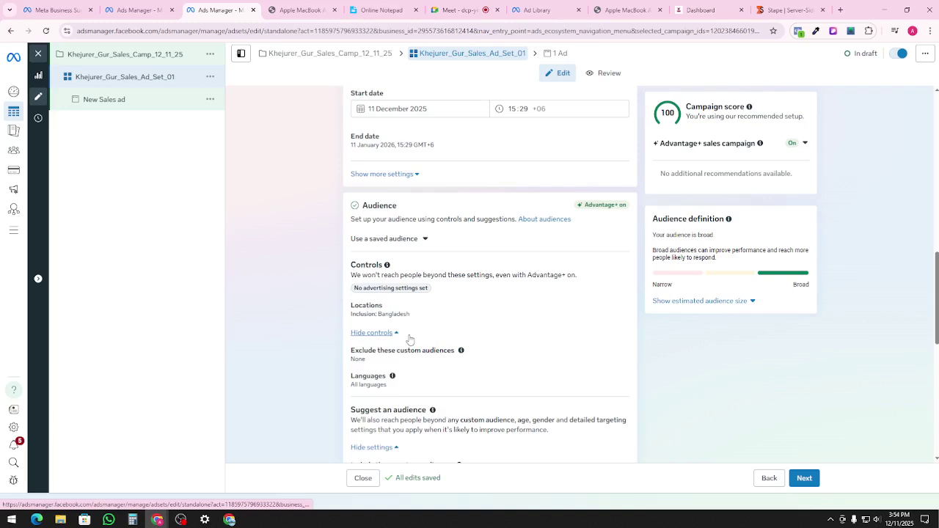
scroll(446, 345, "down", 3)
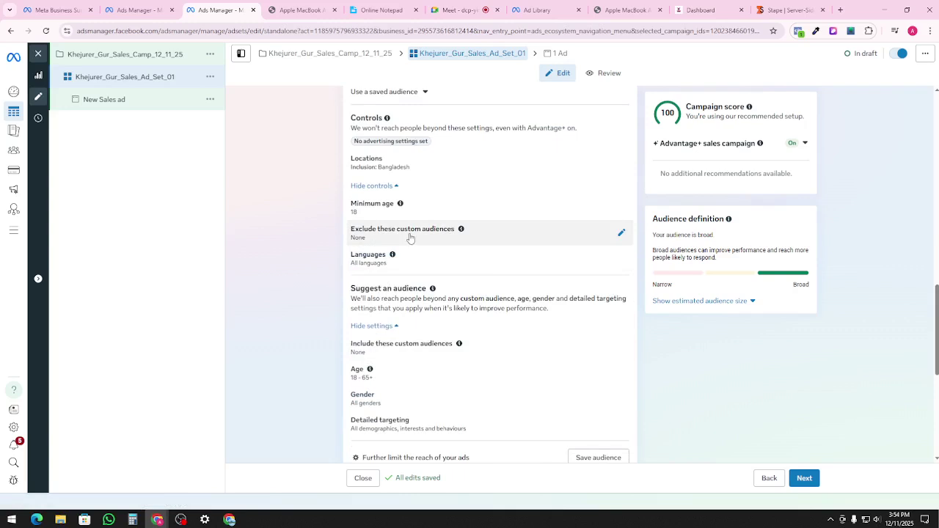
scroll(410, 238, "up", 3)
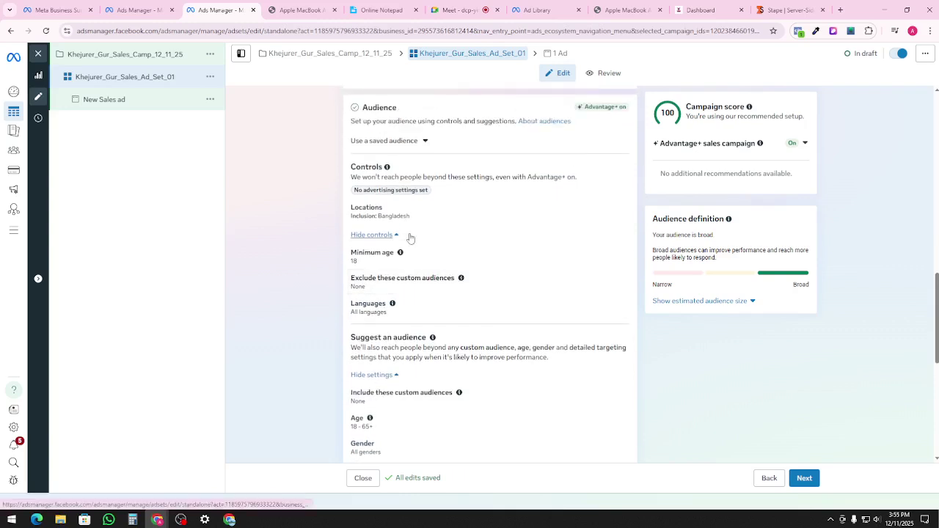
scroll(410, 238, "up", 1)
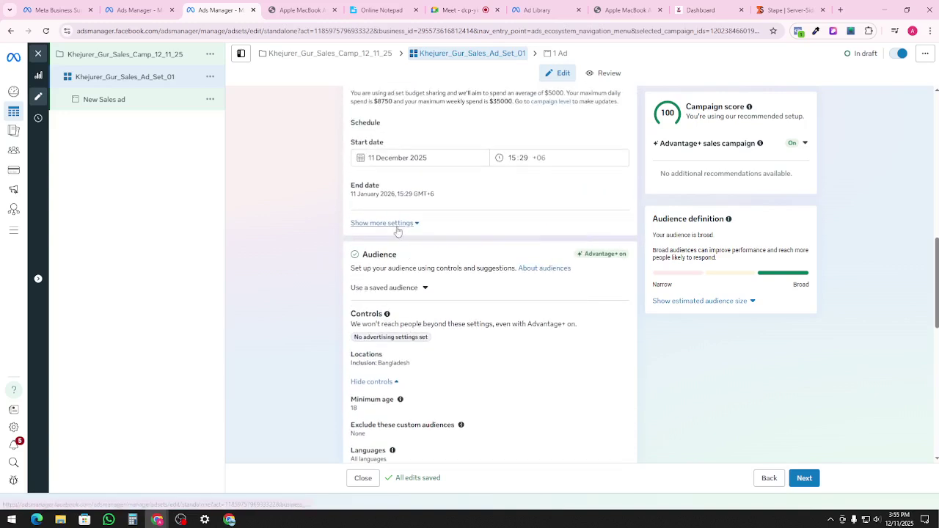
- Recheck the saved audience list and read the explanation of Advantage+ for the audience section
left_click(425, 288)
left_click(568, 292)
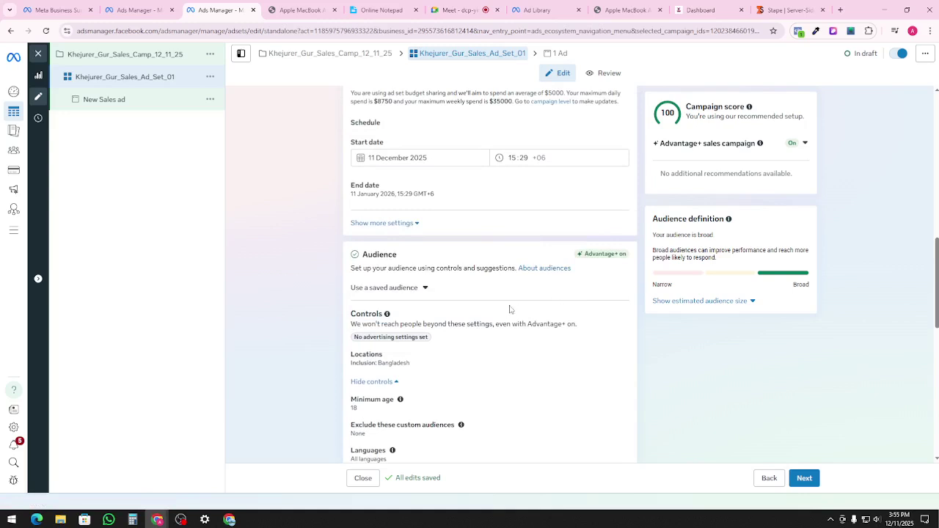
double_click(601, 255)
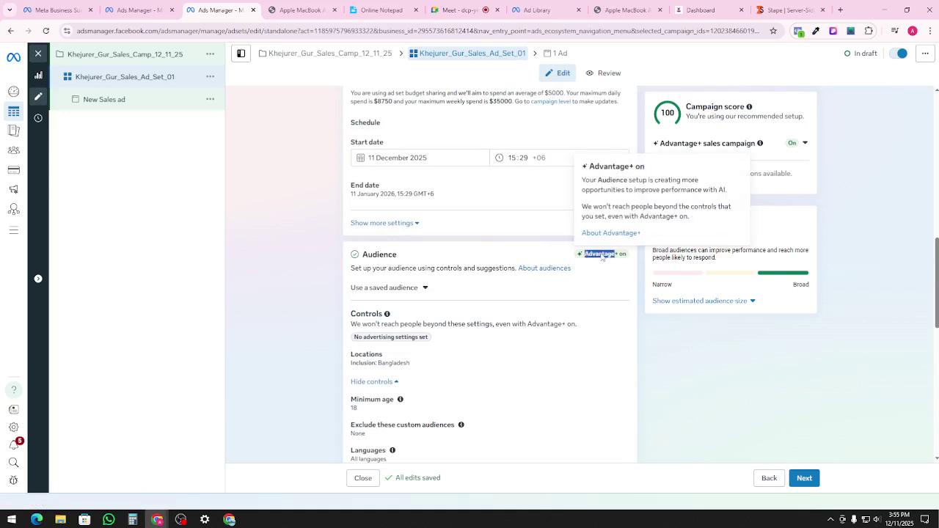
left_click(606, 254)
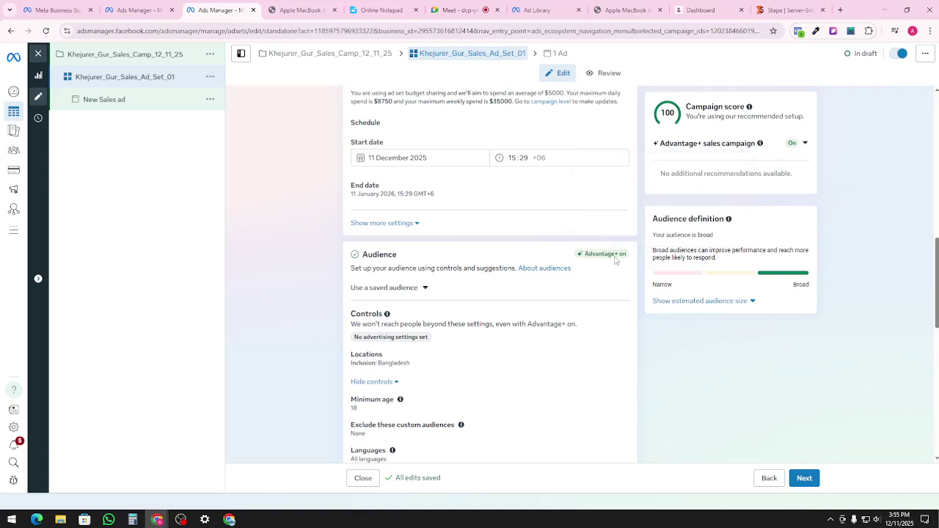
triple_click(616, 260)
scroll(475, 311, "down", 1)
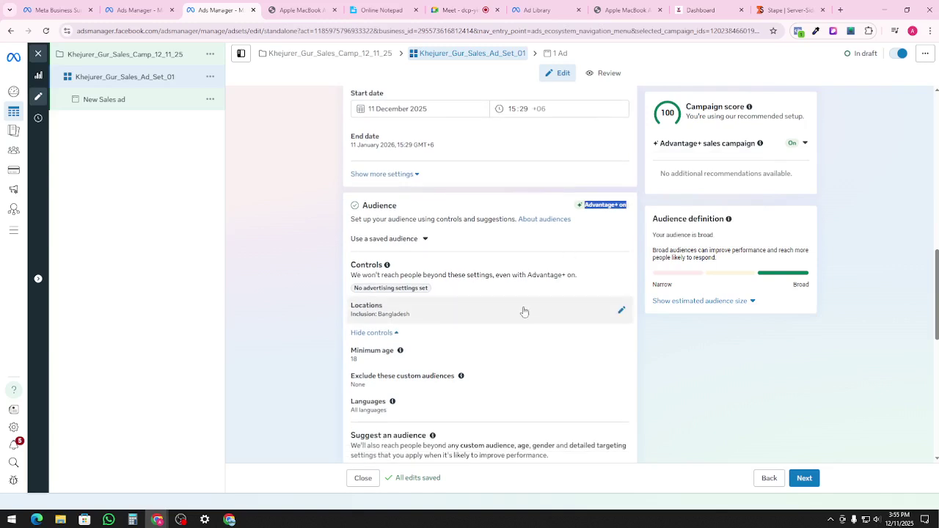
- Open the audience's location settings, check the ways to browse locations, and examine the targeted country on the map
left_click(582, 286)
left_click(622, 311)
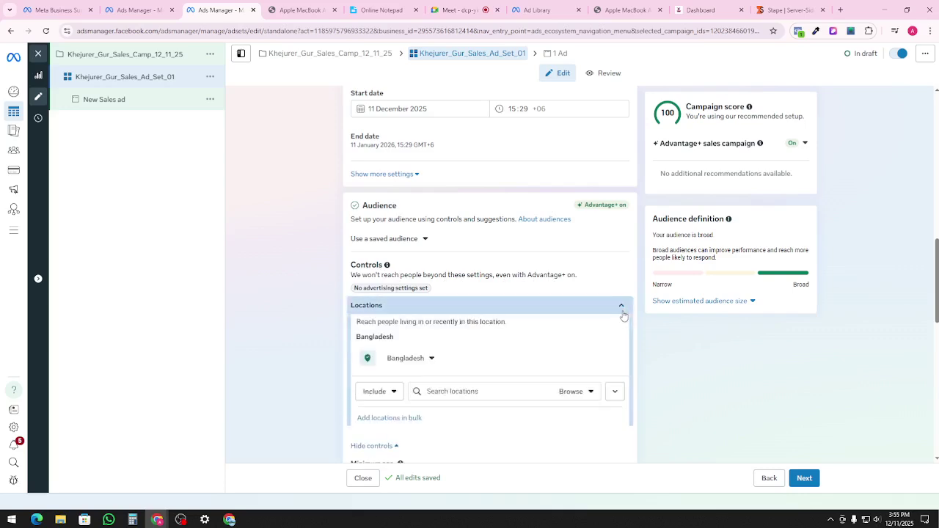
scroll(490, 327, "down", 2)
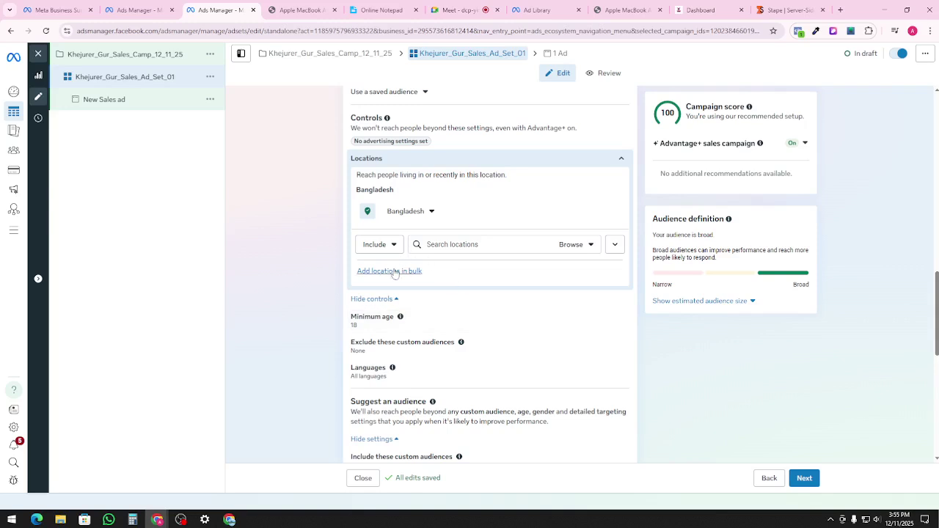
left_click(590, 247)
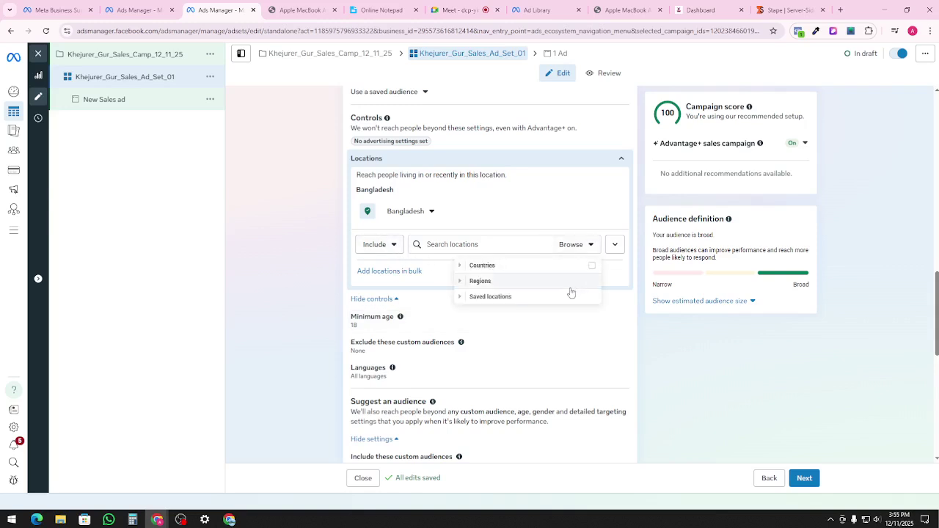
left_click(615, 244)
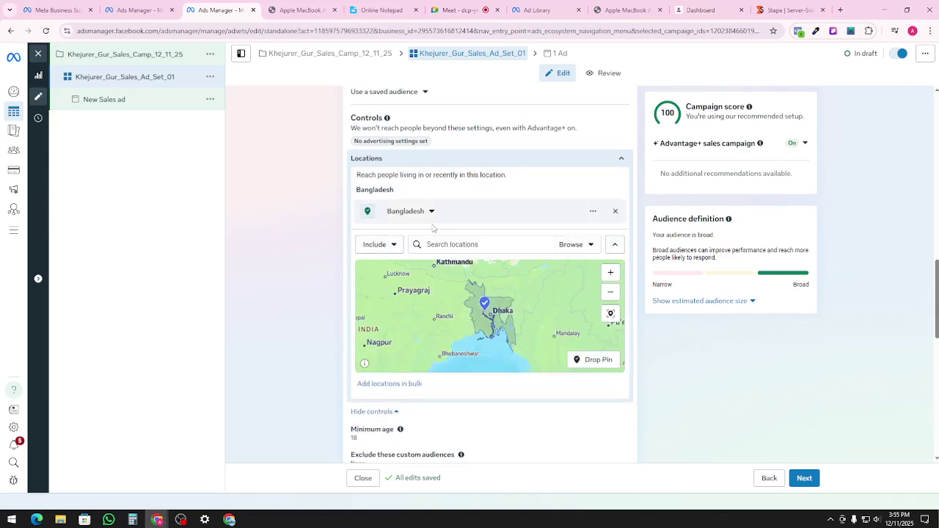
scroll(413, 372, "down", 1)
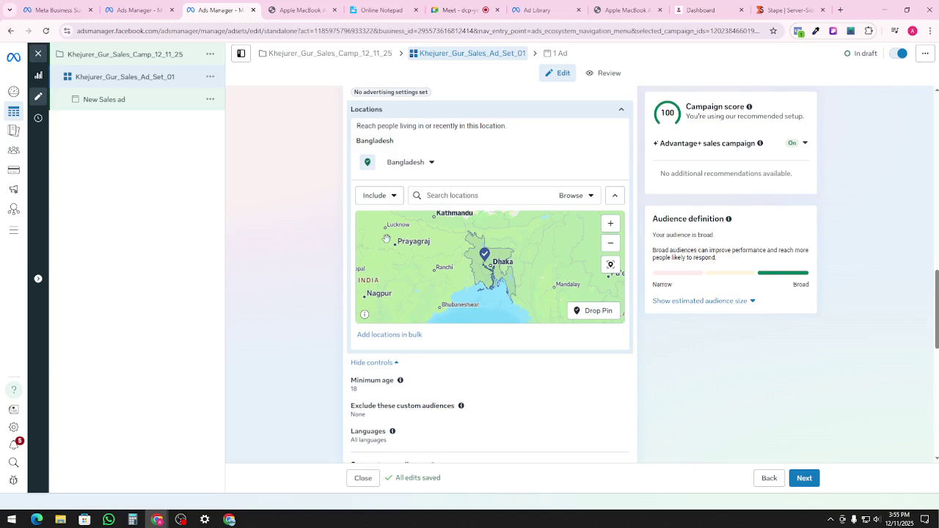
scroll(387, 239, "down", 4)
scroll(430, 365, "down", 1)
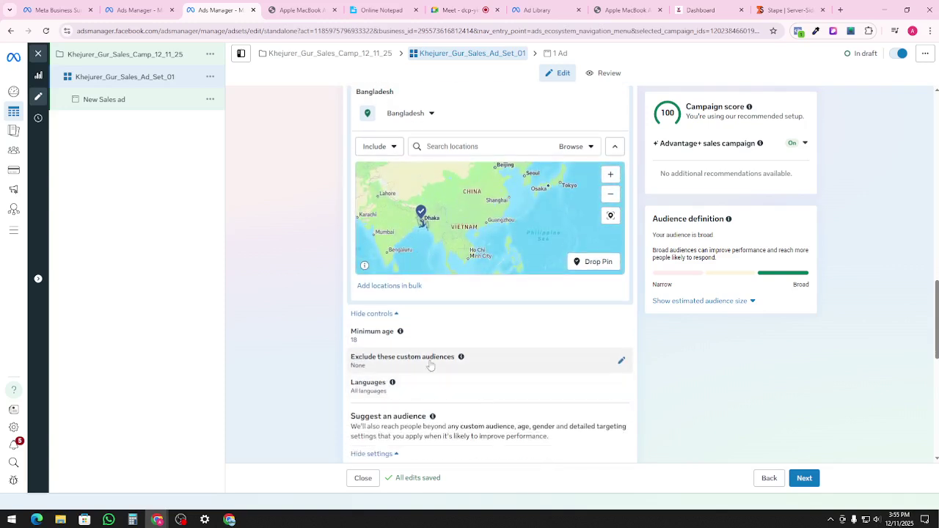
- Switch the ad set's audience setup to further limit the reach of the ads
scroll(431, 366, "down", 1)
scroll(413, 365, "down", 1)
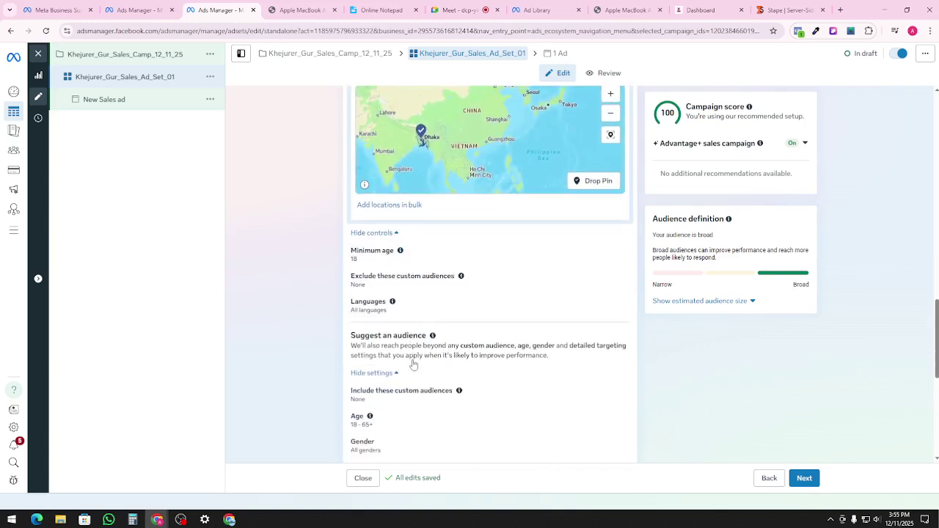
scroll(411, 365, "down", 5)
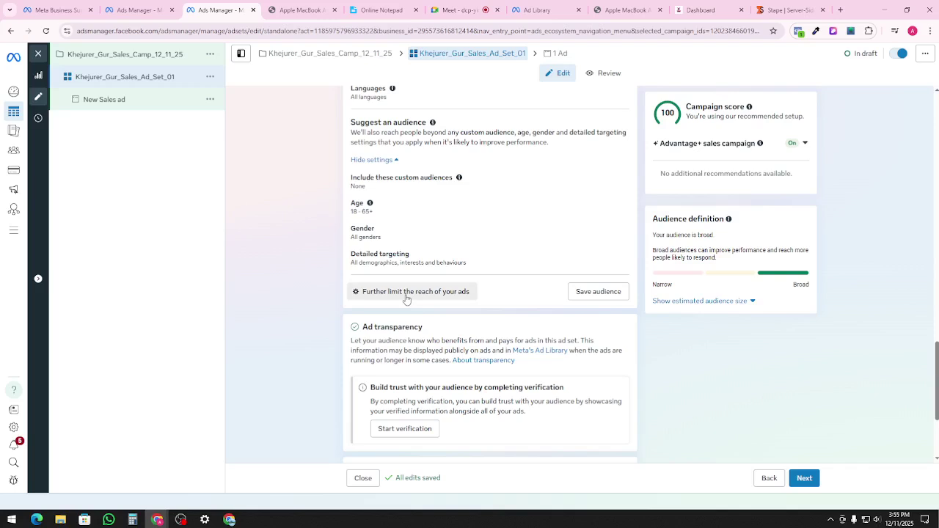
left_click(406, 293)
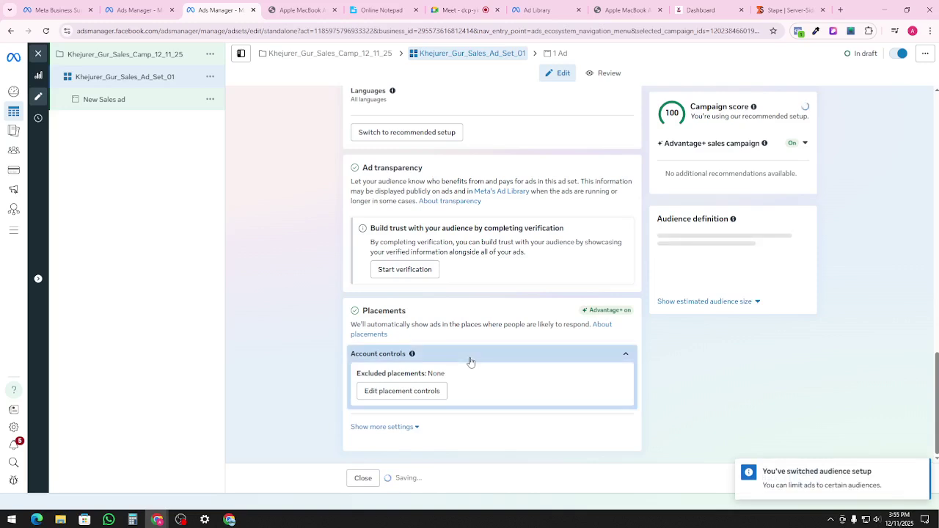
- Include the Organic_Goods_Last_90_Days_Content_Viewer website audience and its Lookalike (BD, 1%) audience in the ad set's custom audiences
scroll(451, 297, "up", 4)
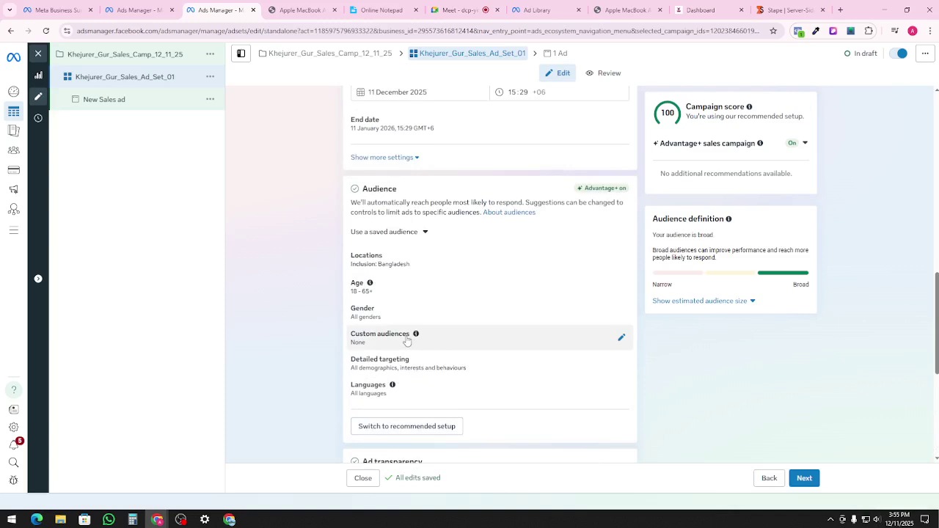
left_click(621, 337)
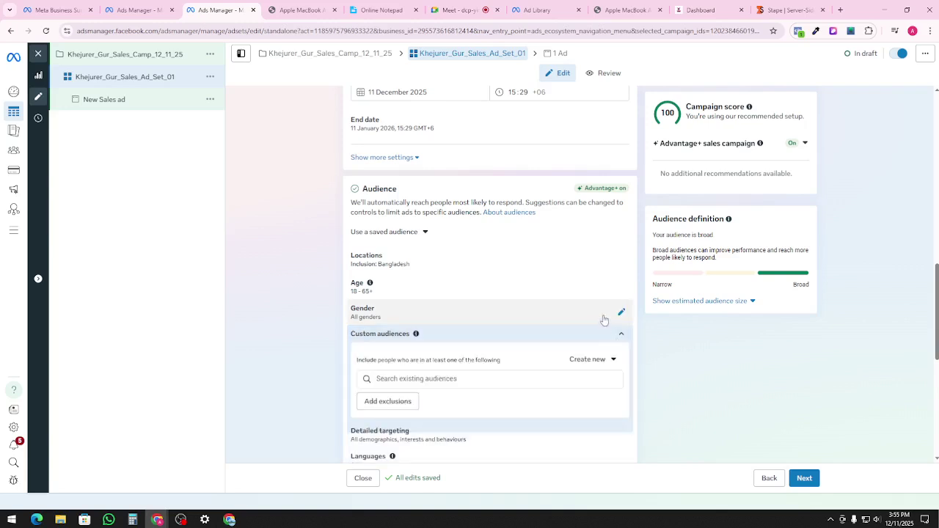
scroll(489, 323, "down", 2)
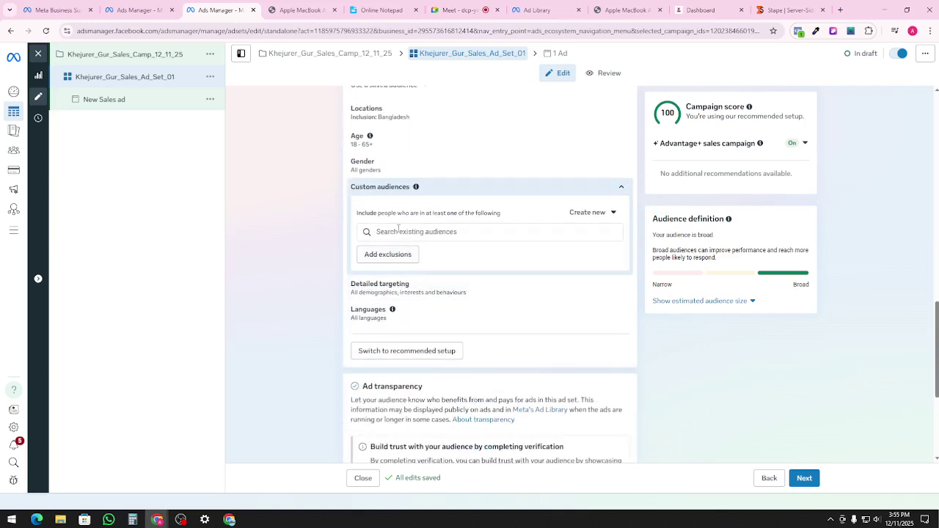
left_click(399, 231)
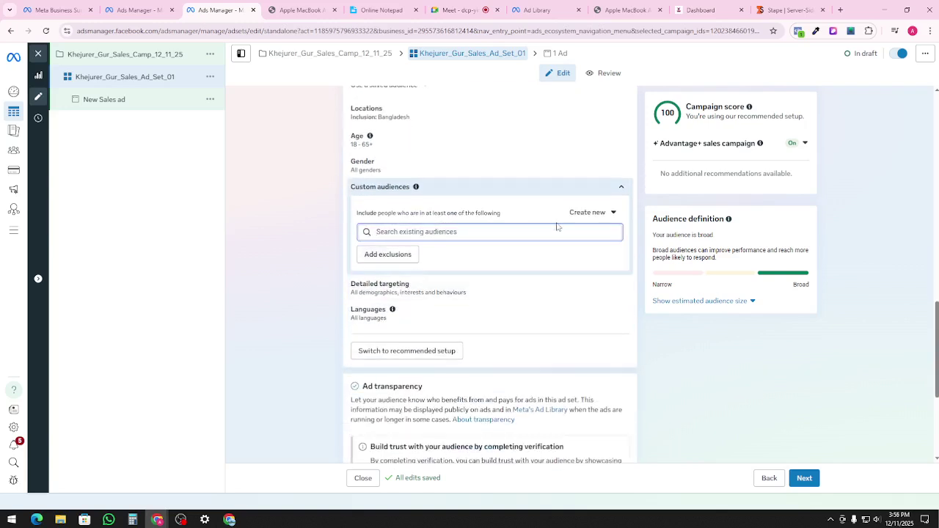
left_click(490, 231)
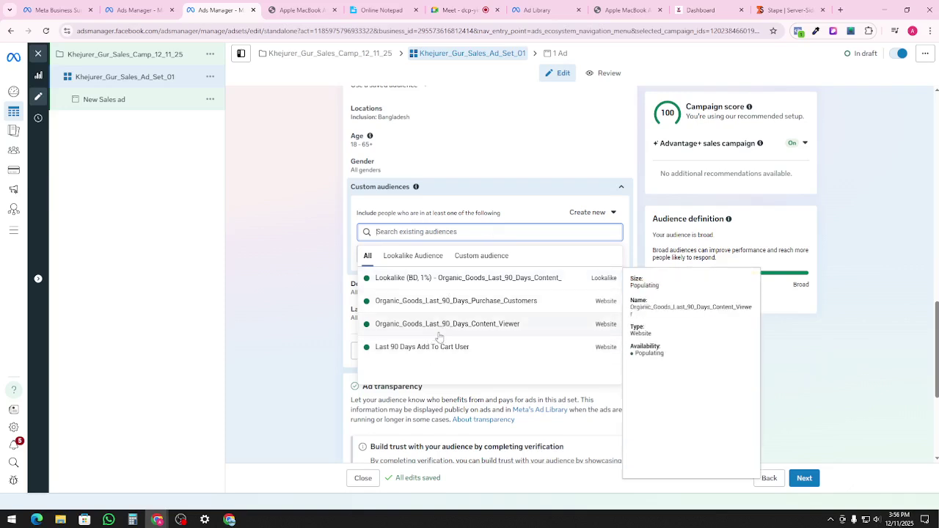
left_click(502, 330)
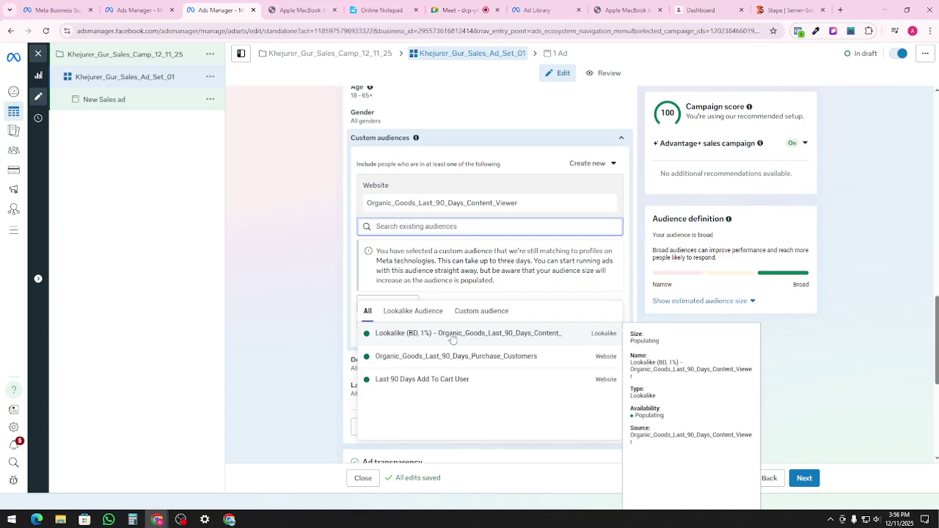
left_click(452, 339)
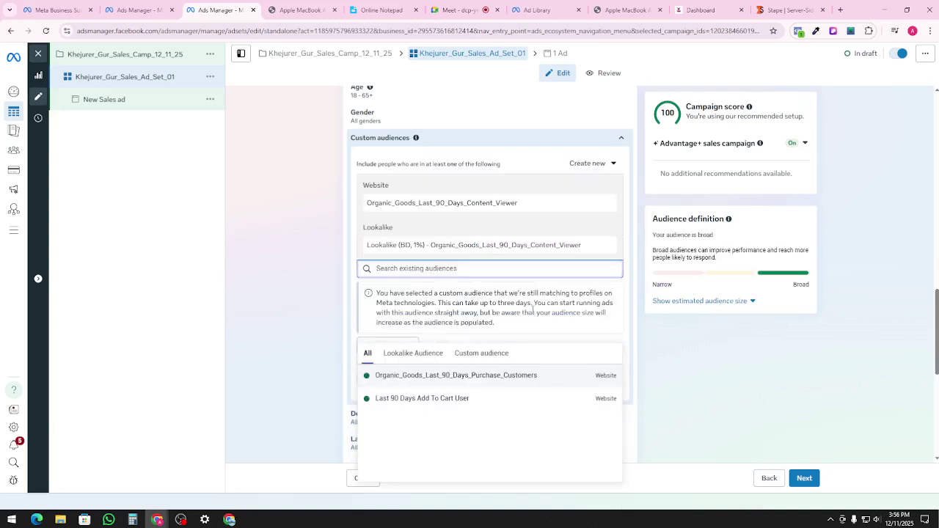
scroll(445, 346, "down", 2)
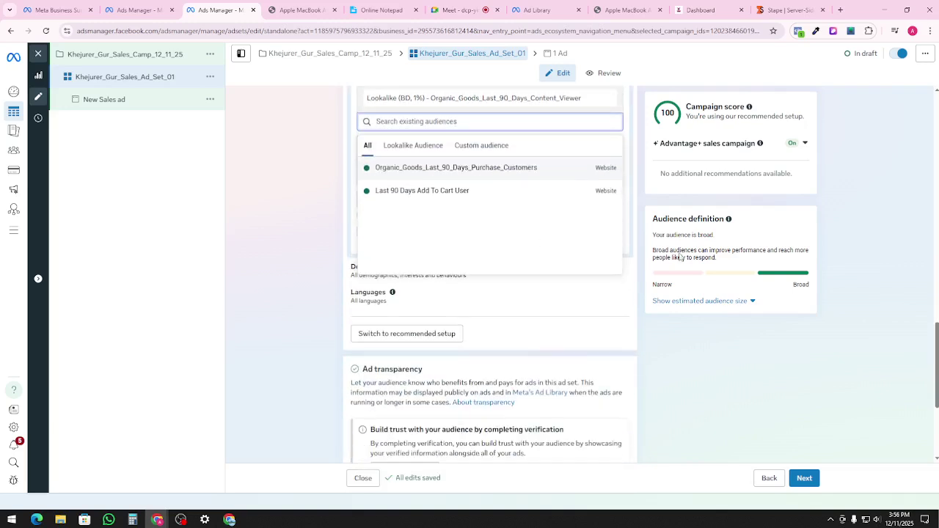
left_click(673, 338)
- Add an exclusion to the custom audiences for Organic_Goods_Last_90_Days_Purchase_Customers
scroll(383, 312, "up", 2)
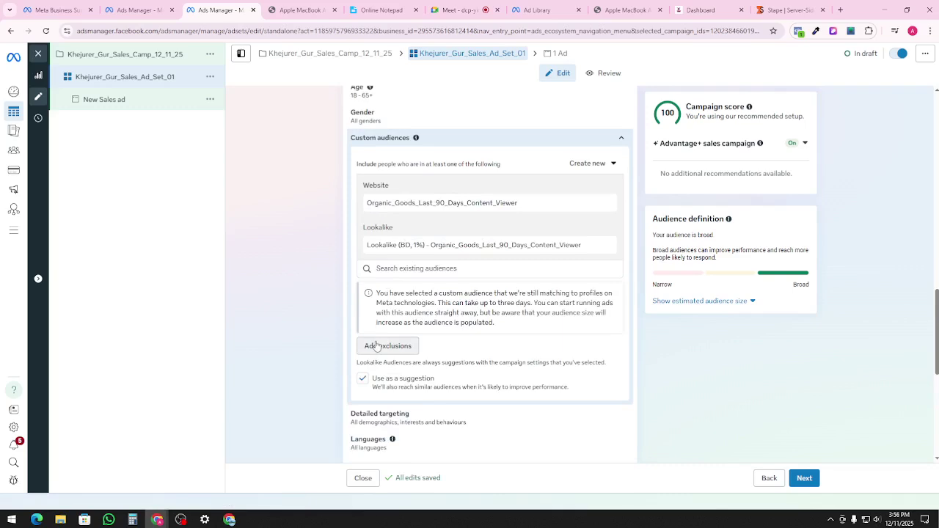
left_click(376, 346)
scroll(403, 308, "down", 1)
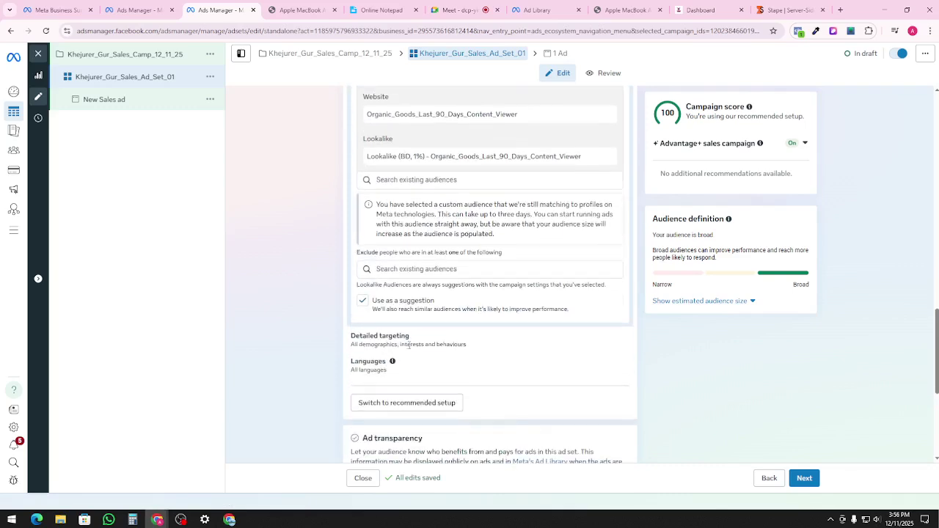
left_click(426, 260)
mouse_move(473, 335)
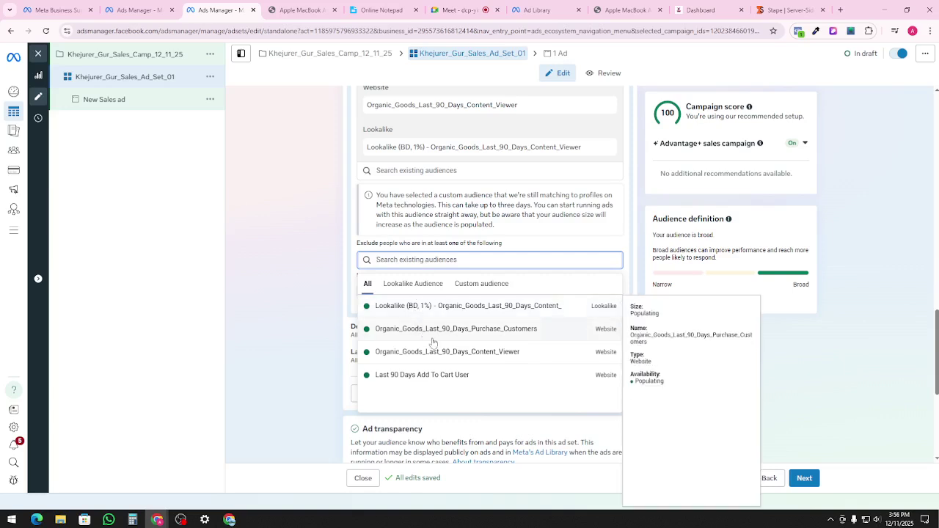
left_click(579, 329)
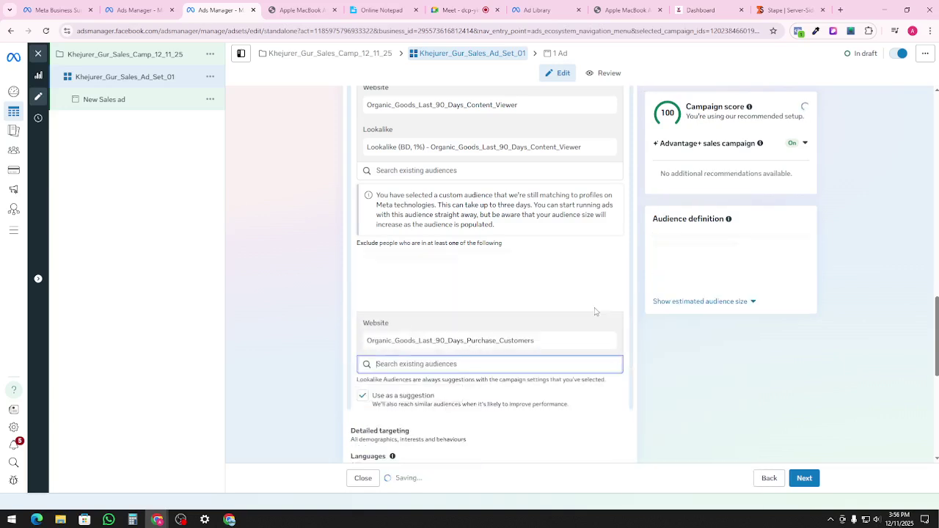
scroll(596, 312, "up", 1)
left_click(734, 398)
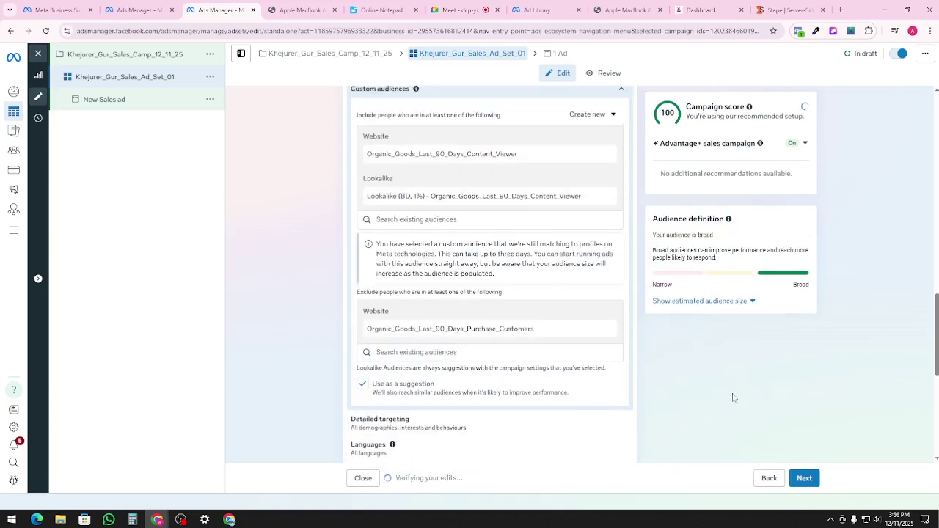
- Review the ad set's audience and placement settings, including the included and excluded audiences, and proceed to the ad level
scroll(558, 278, "up", 1)
scroll(559, 278, "up", 2)
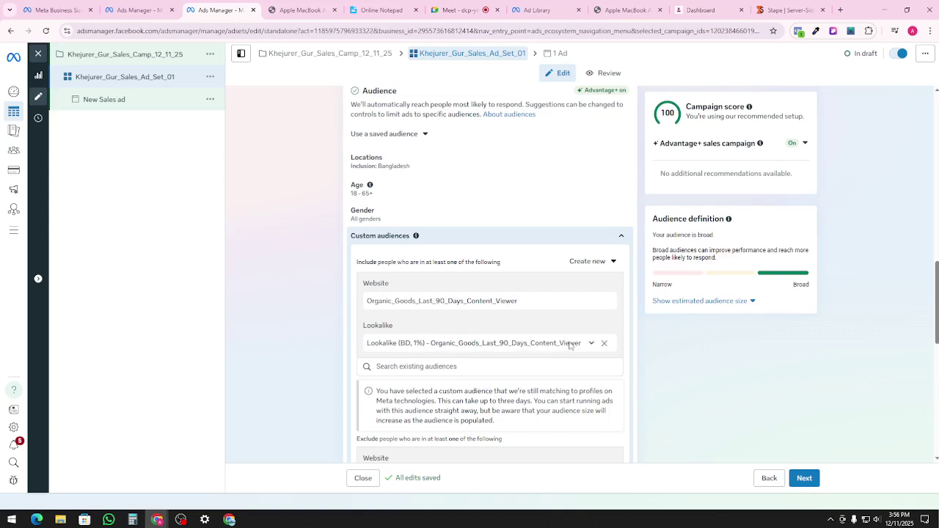
scroll(570, 344, "down", 2)
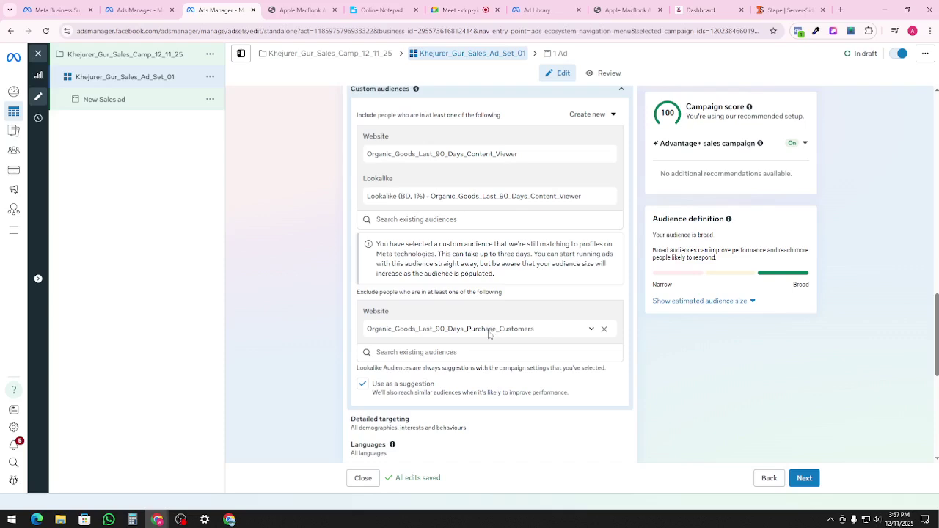
scroll(497, 323, "up", 5)
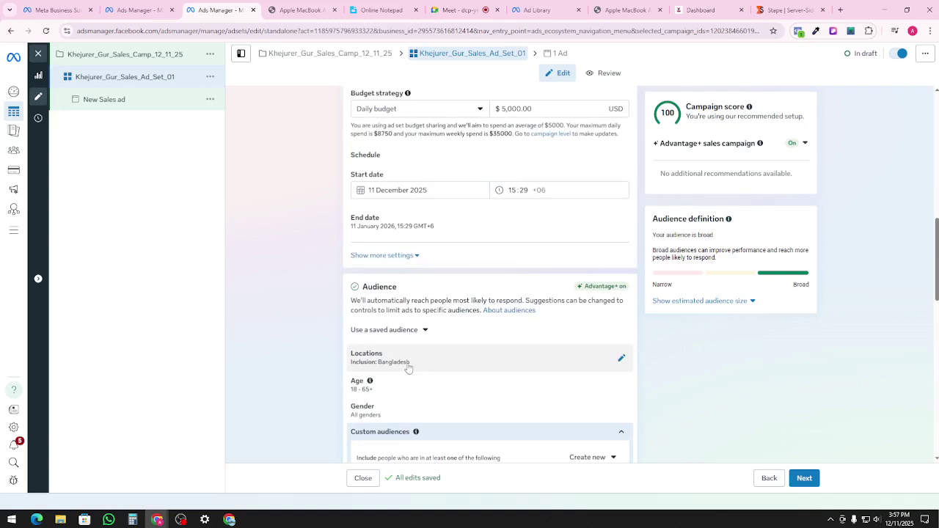
scroll(582, 339, "down", 2)
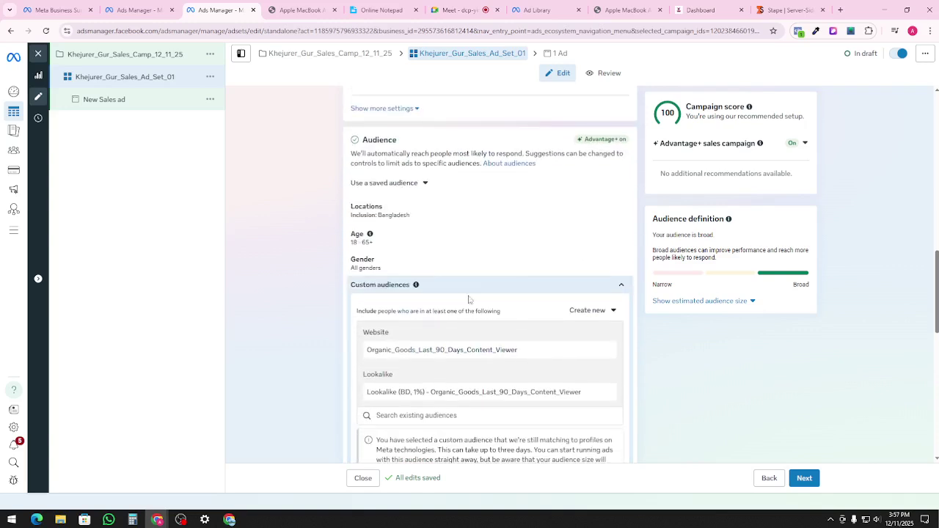
scroll(455, 279, "down", 8)
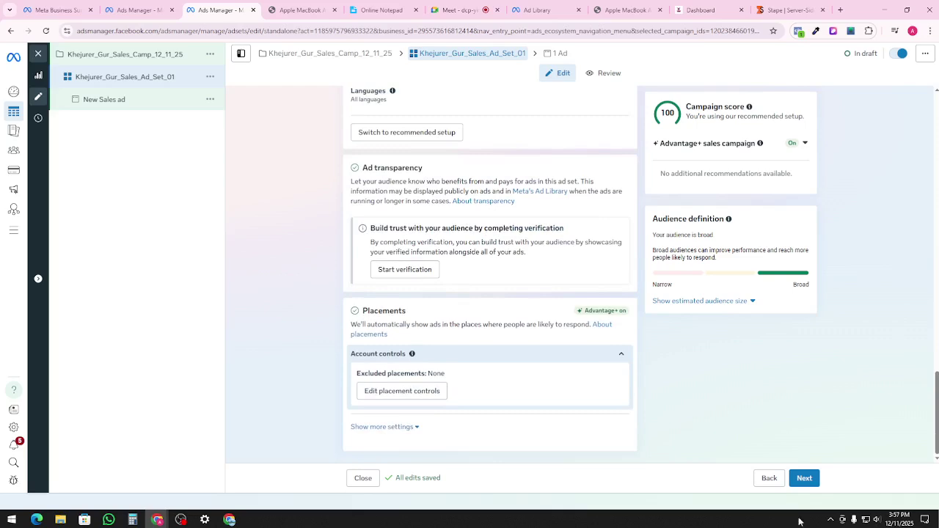
left_click(806, 478)
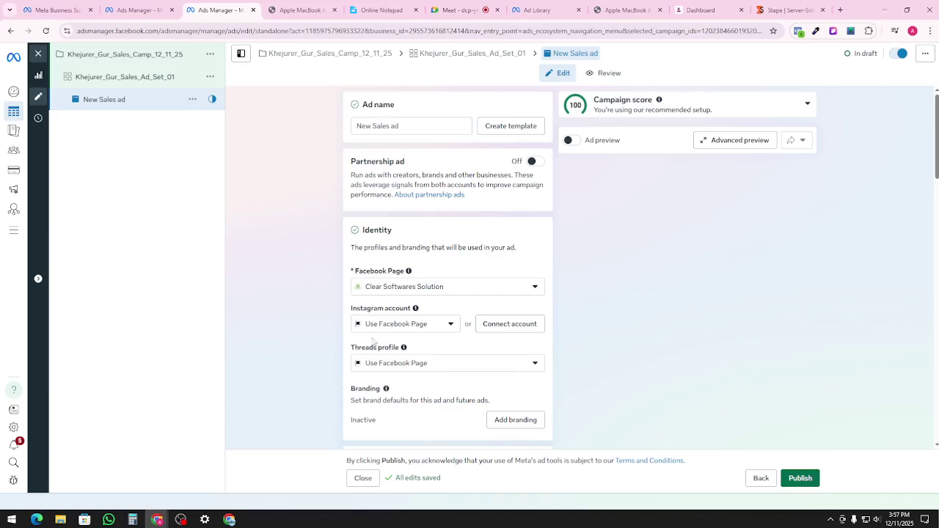
- Look over the new ad's sections and set its Facebook Page identity to Organic Goods BD
scroll(373, 342, "down", 10)
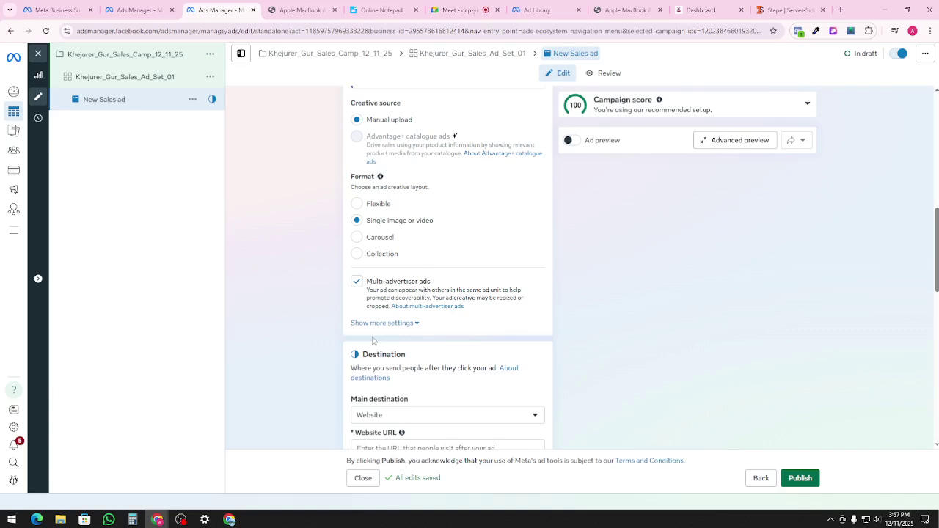
scroll(413, 430, "down", 3)
scroll(452, 316, "up", 3)
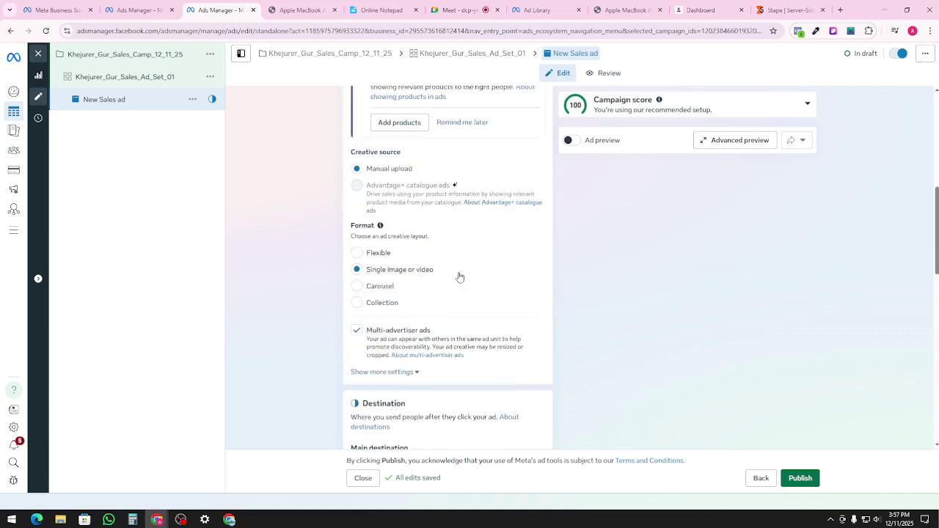
scroll(459, 276, "up", 10)
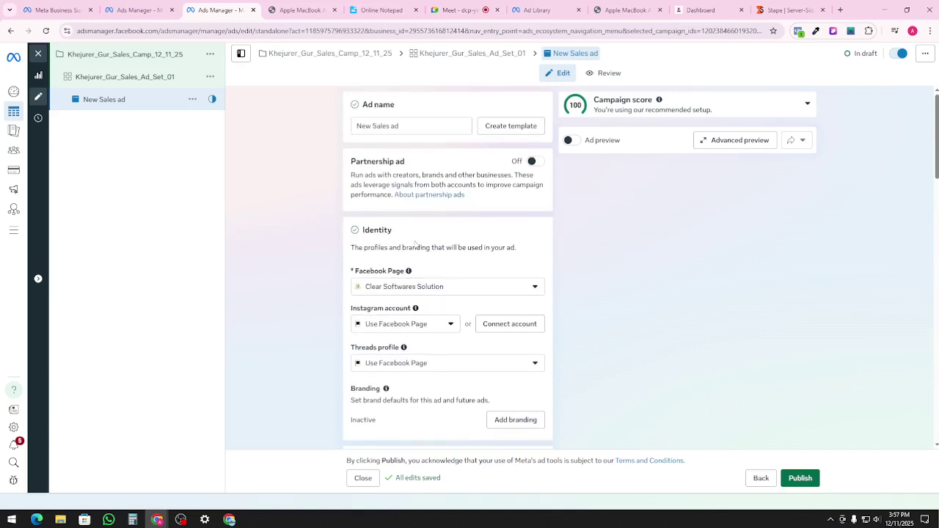
mouse_move(409, 273)
left_click(434, 291)
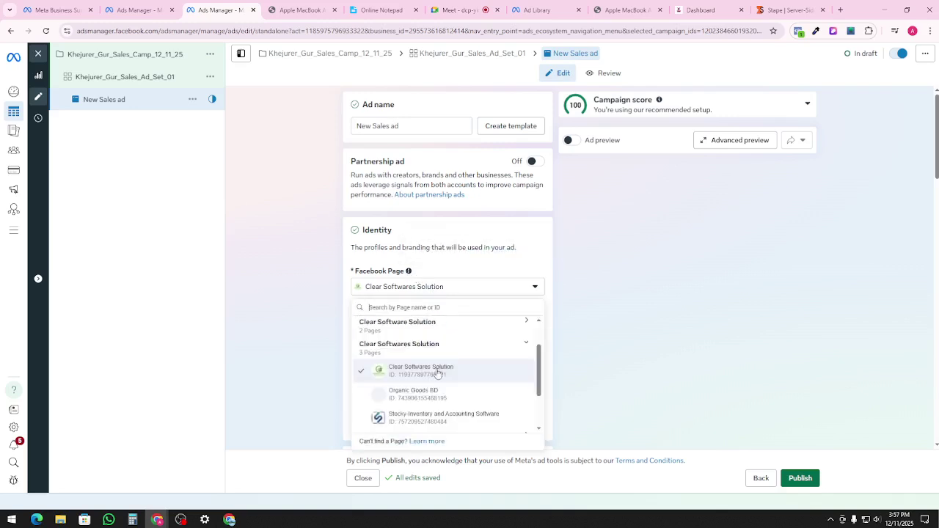
scroll(440, 367, "down", 2)
left_click(425, 333)
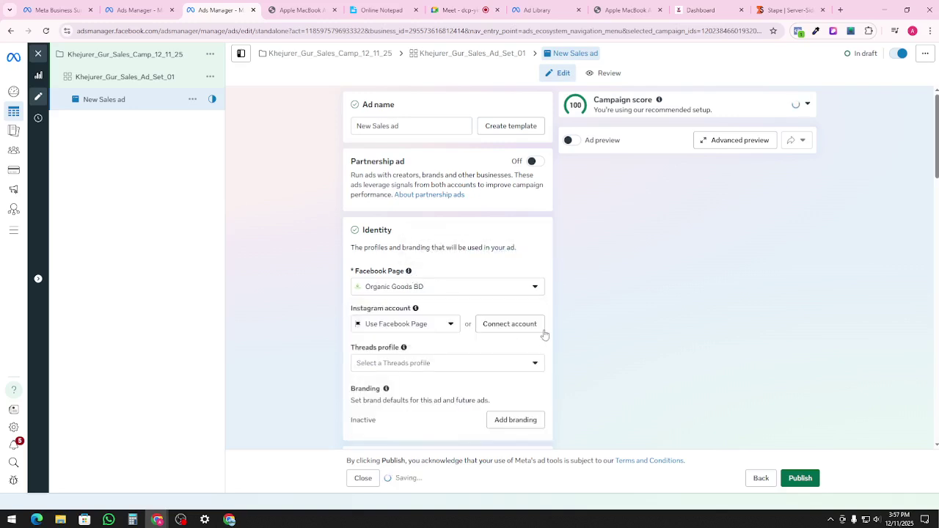
- Check the ad's identity settings and change the ad setup to Use existing post
scroll(426, 357, "down", 2)
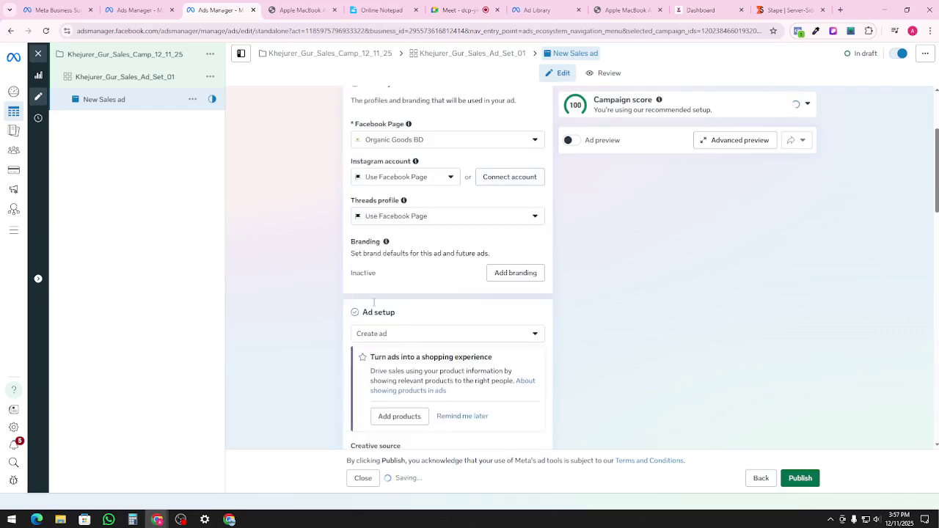
scroll(401, 205, "down", 1)
scroll(403, 214, "up", 3)
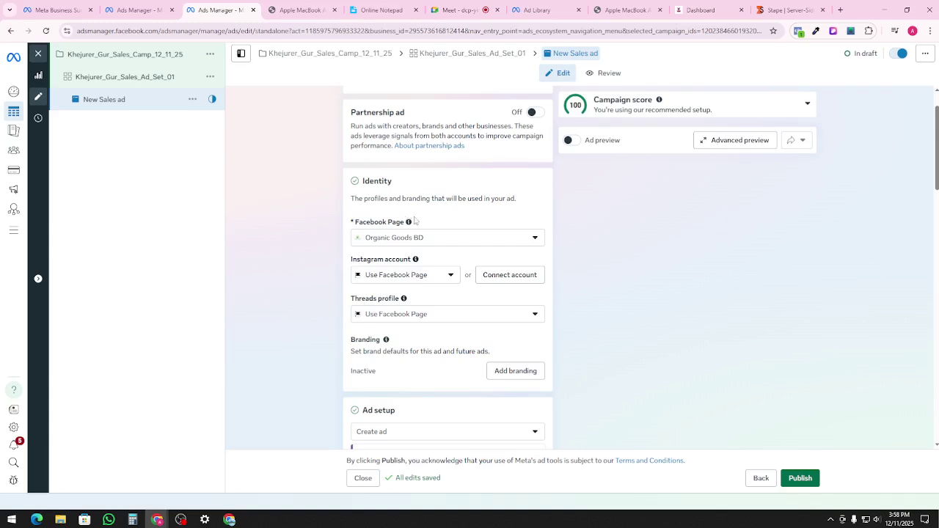
scroll(407, 215, "down", 3)
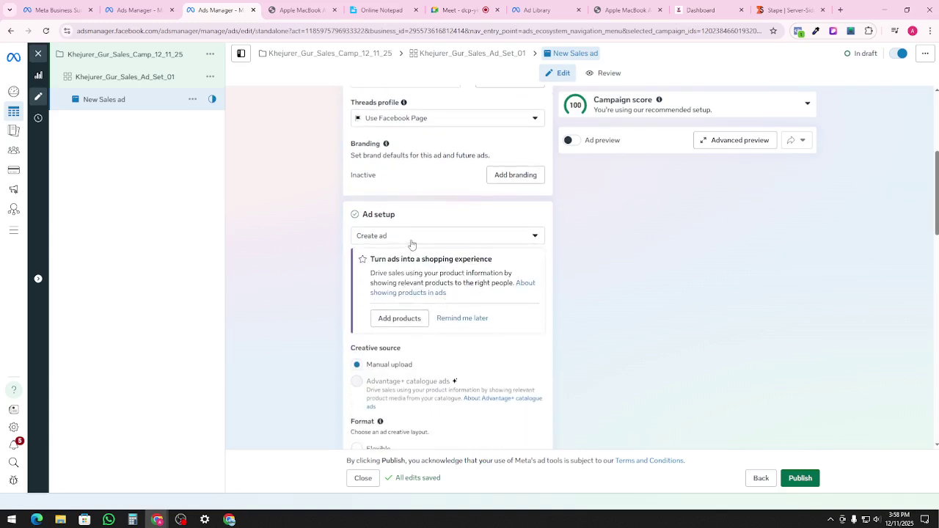
left_click(412, 243)
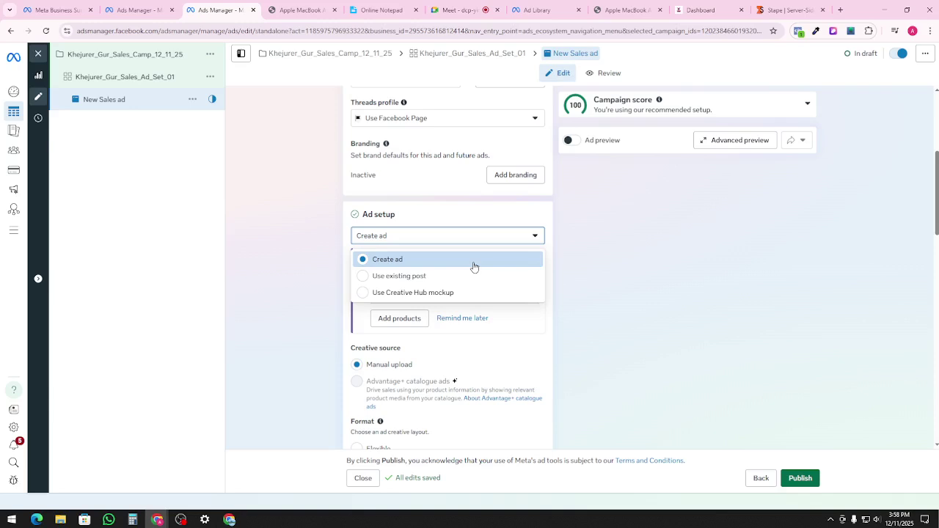
left_click(586, 300)
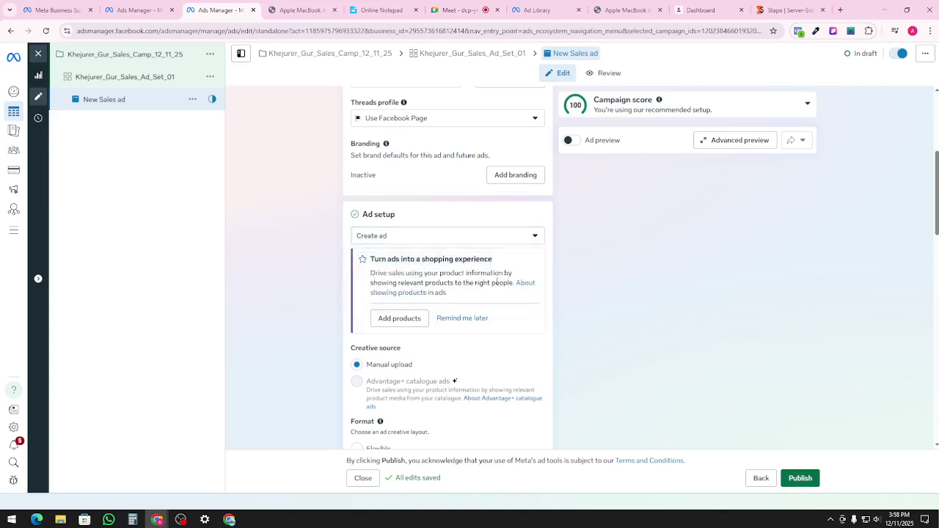
left_click(420, 236)
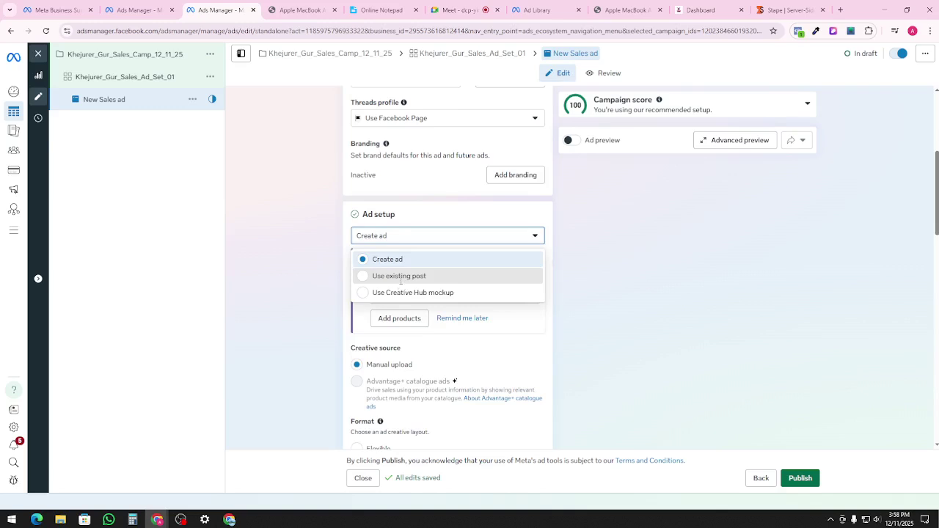
left_click(403, 275)
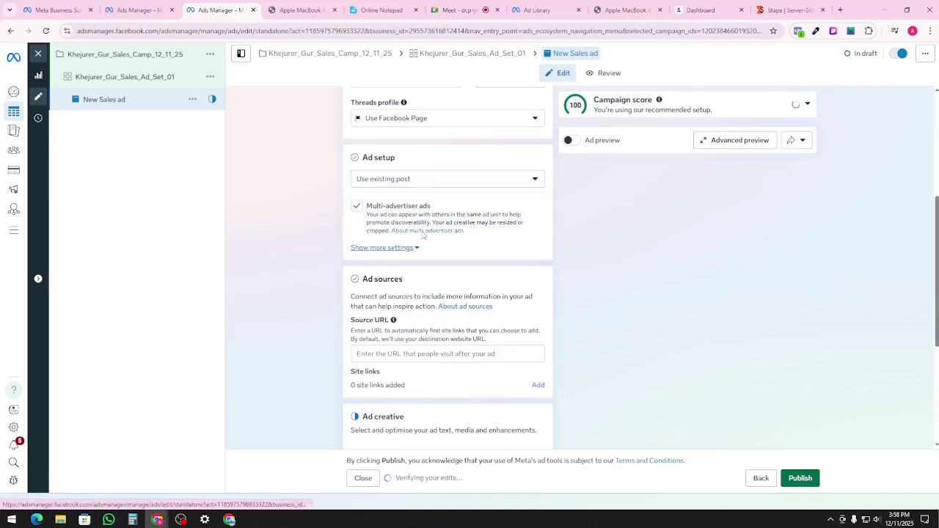
scroll(430, 292, "down", 4)
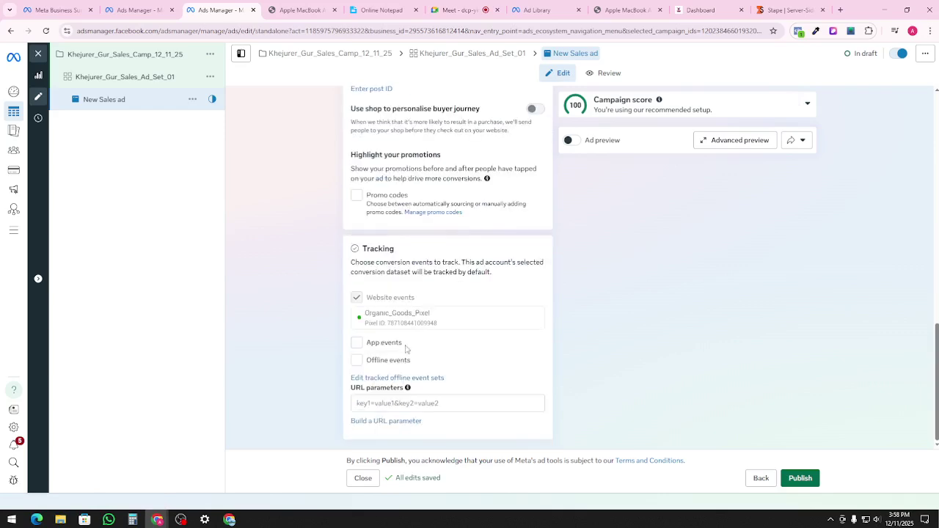
- Select the Facebook photo post dated 9 Dec 2025 about Khejurer Gur as the ad creative
scroll(406, 352, "up", 3)
scroll(408, 347, "up", 3)
scroll(406, 382, "down", 2)
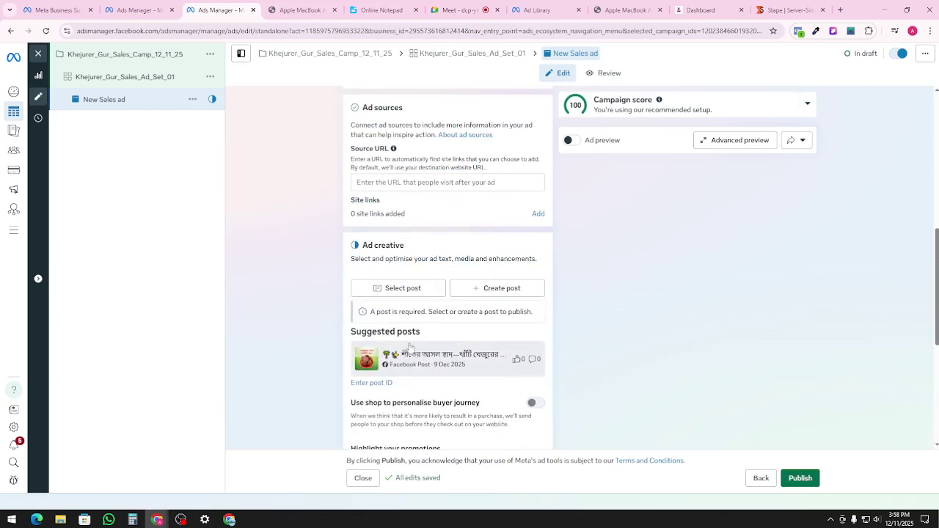
left_click(407, 292)
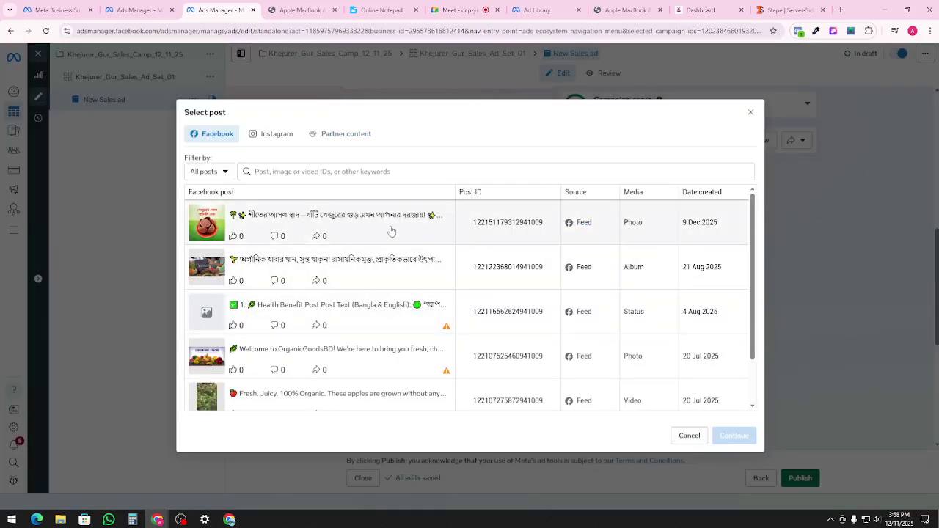
left_click(362, 233)
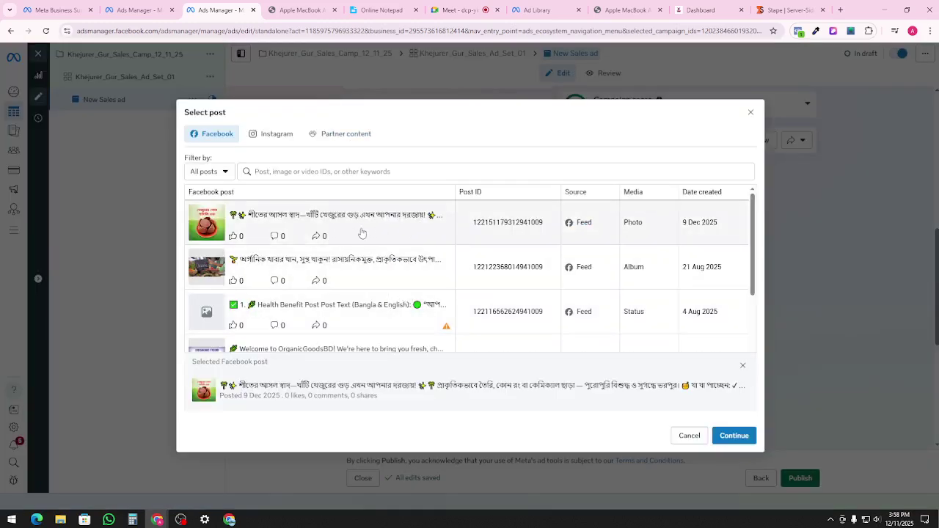
left_click(712, 414)
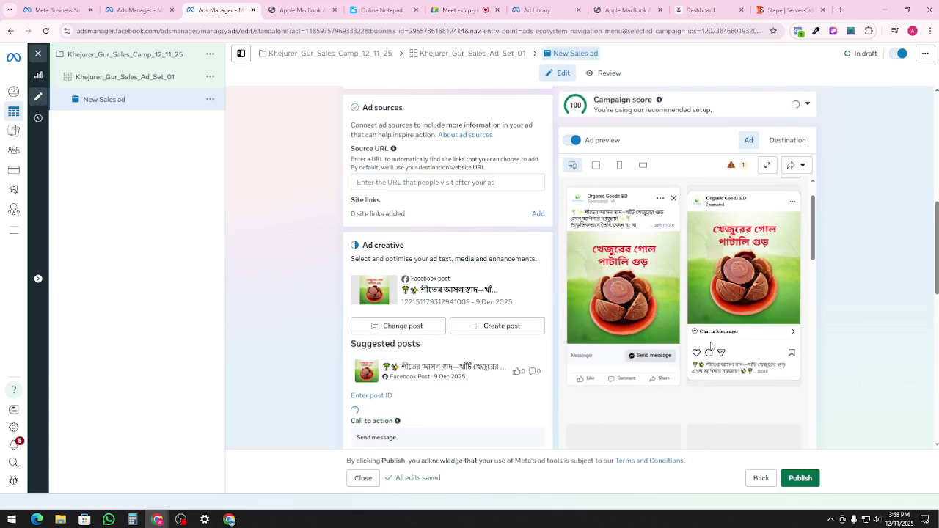
- Check the selected post's primary text and choose Order now as its new call to action
scroll(711, 346, "down", 1)
scroll(711, 346, "down", 1)
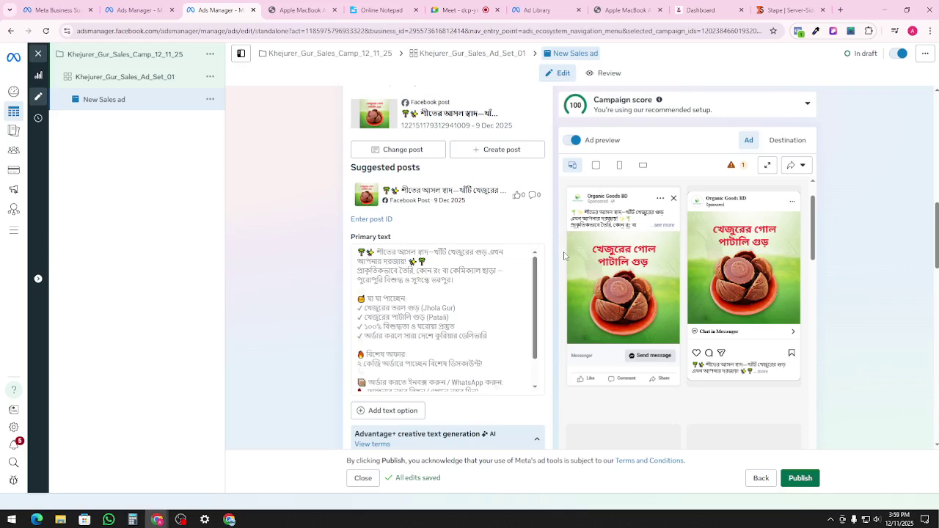
scroll(440, 294, "down", 2)
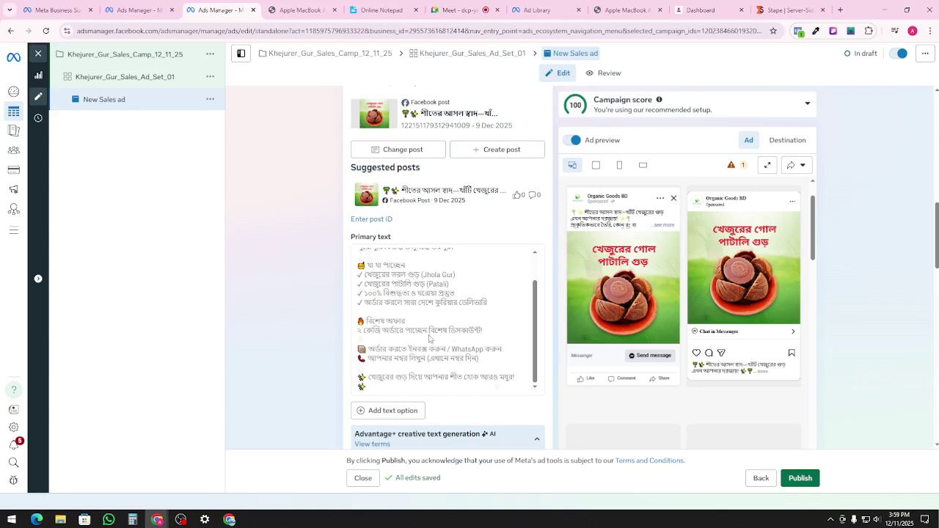
scroll(429, 338, "down", 4)
scroll(403, 291, "up", 1)
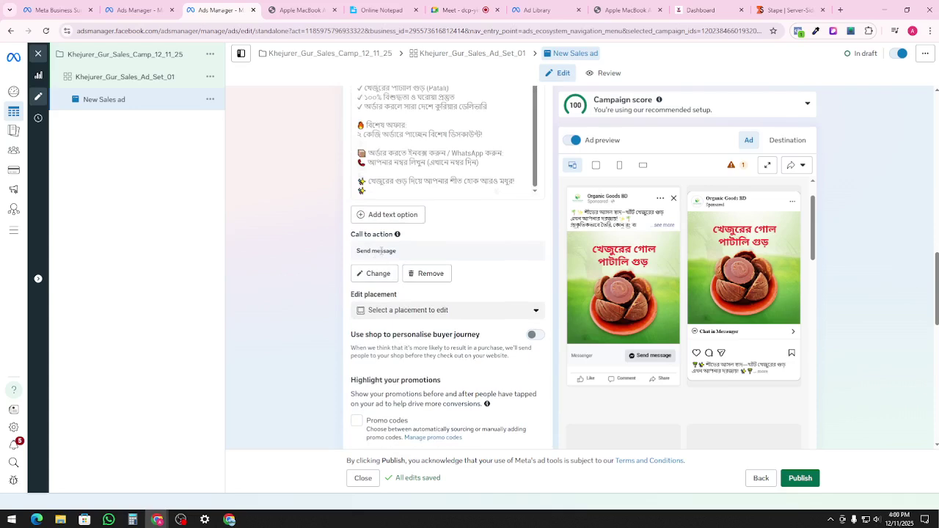
left_click(373, 273)
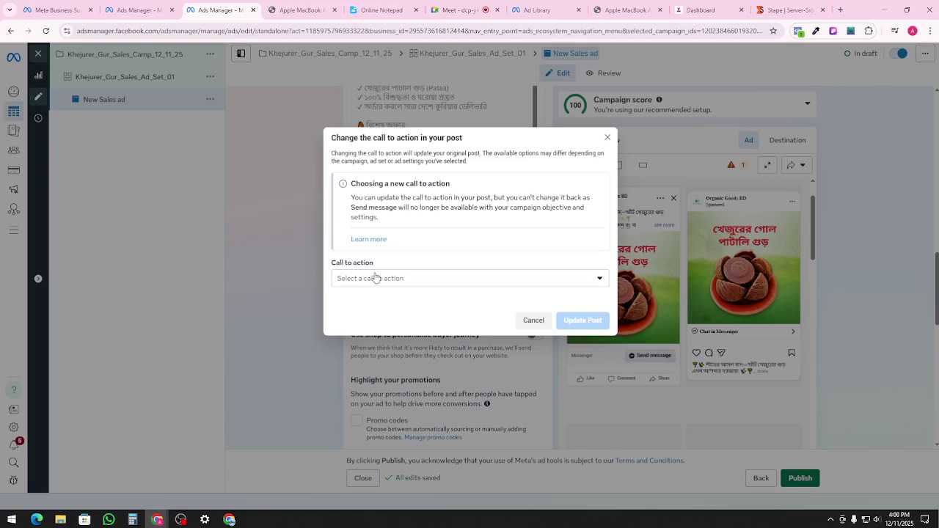
left_click(388, 279)
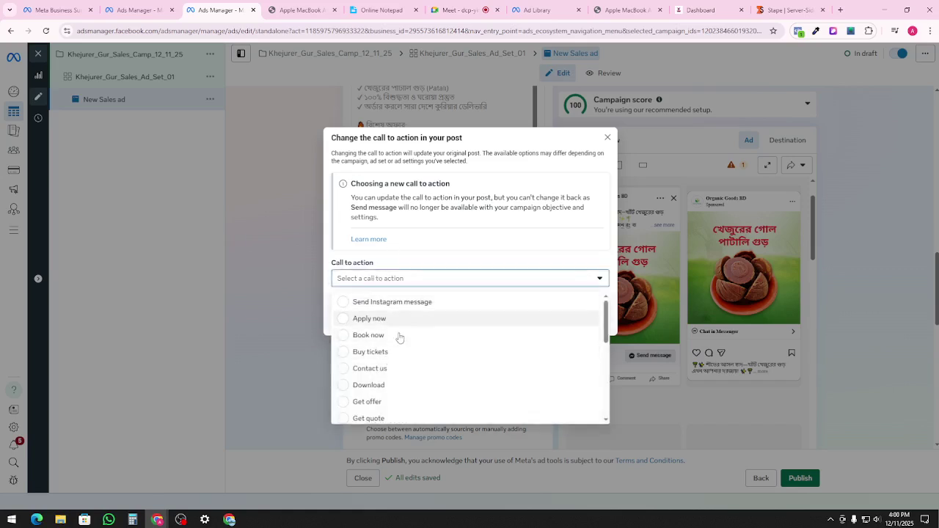
scroll(396, 381, "down", 3)
scroll(383, 396, "down", 3)
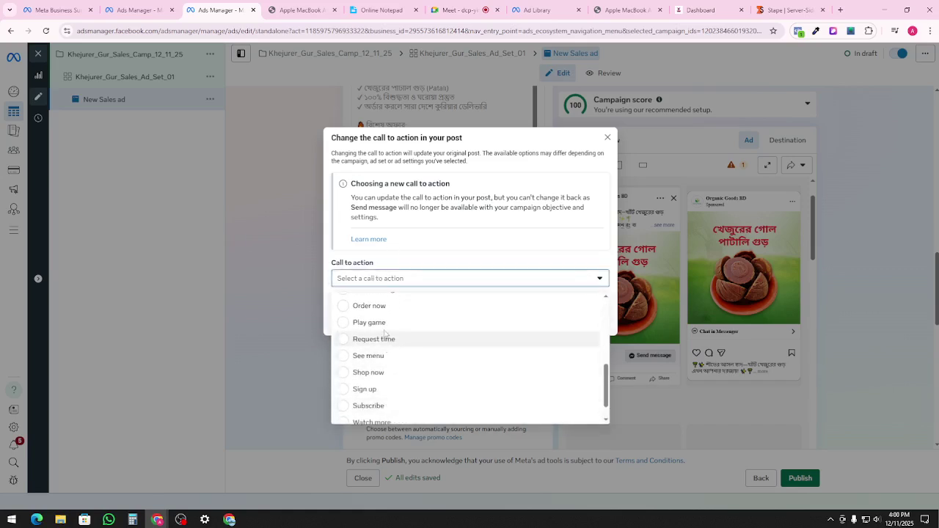
left_click(387, 309)
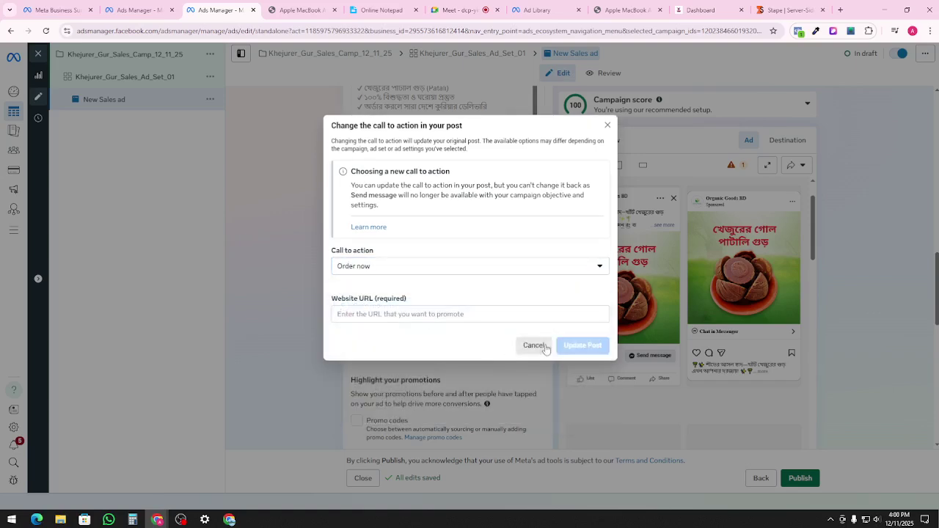
left_click(406, 313)
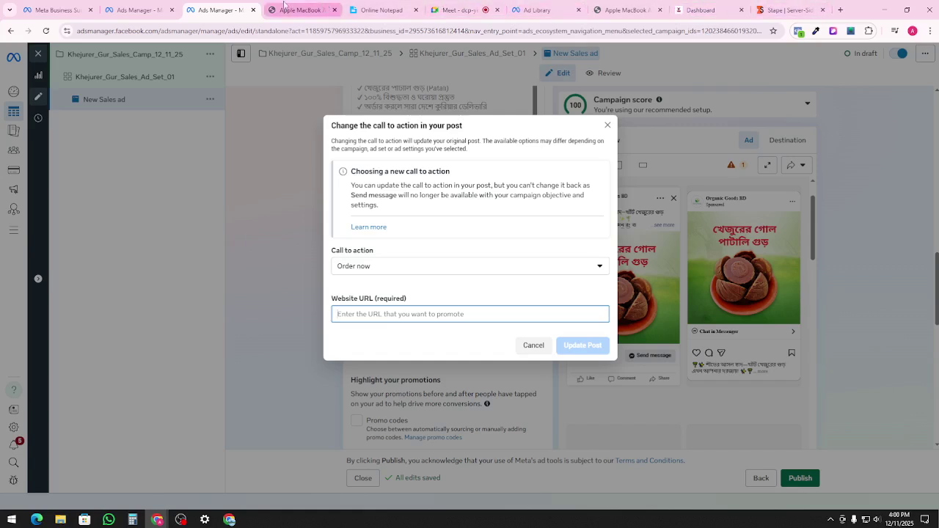
- Switch to the Stape browser tab, enter the landing page address expressmartbd.com/mangoexpress and copy it
left_click(700, 10)
left_click(789, 10)
left_click(530, 33)
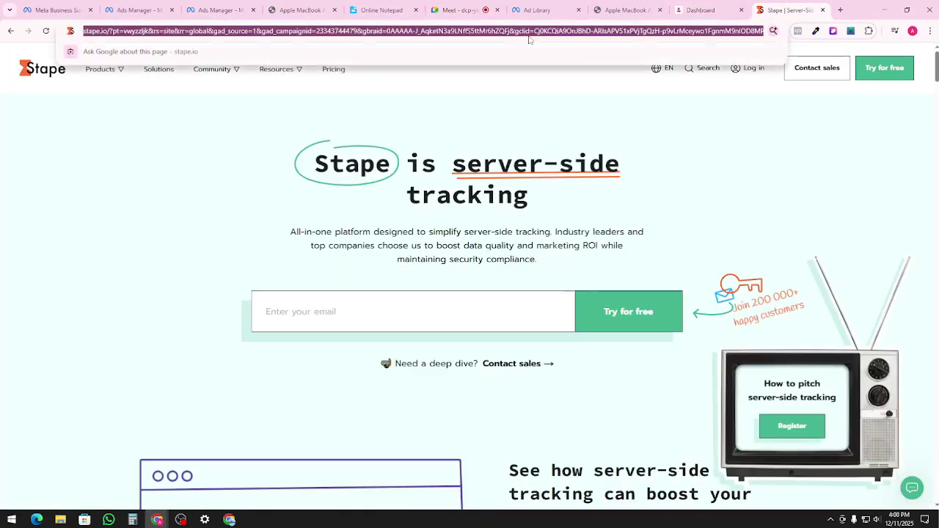
type("ma")
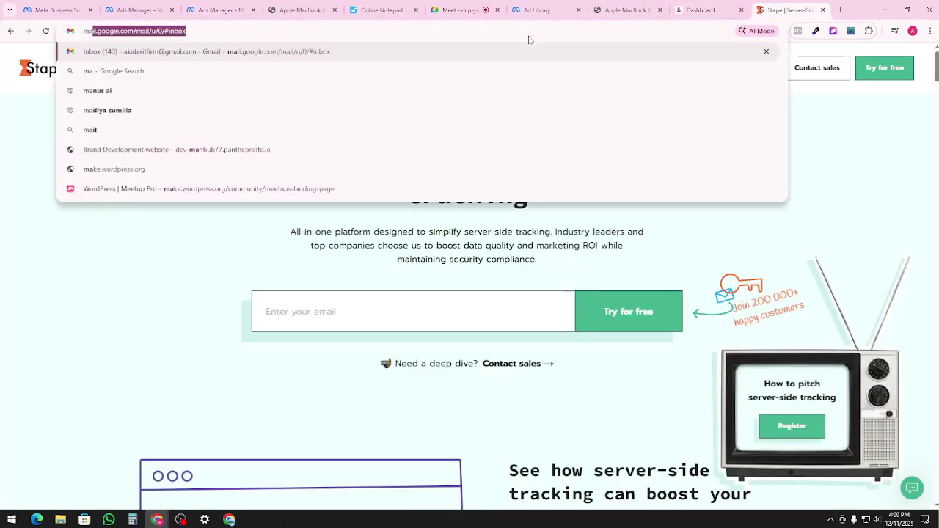
key("BackSpace")
key("BackSpace")
key("BackSpace")
type("expressmartbd.com")
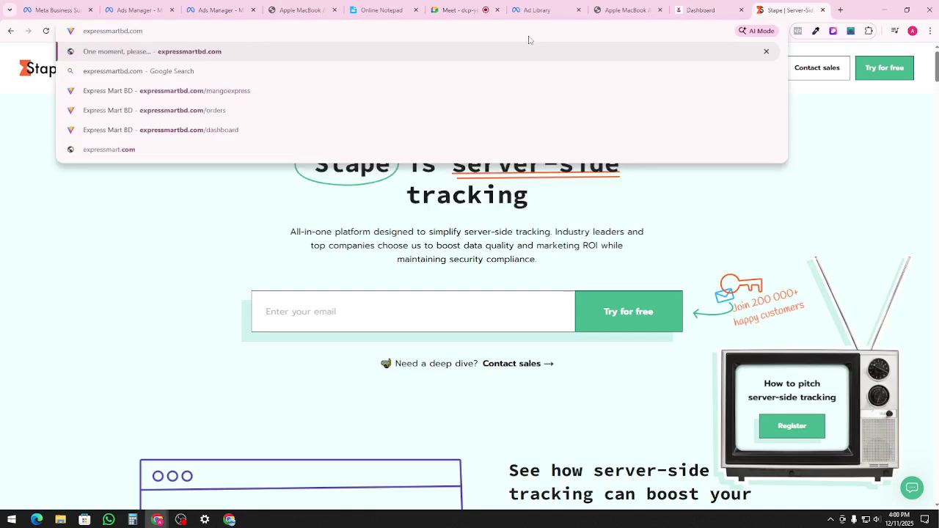
type("/ma")
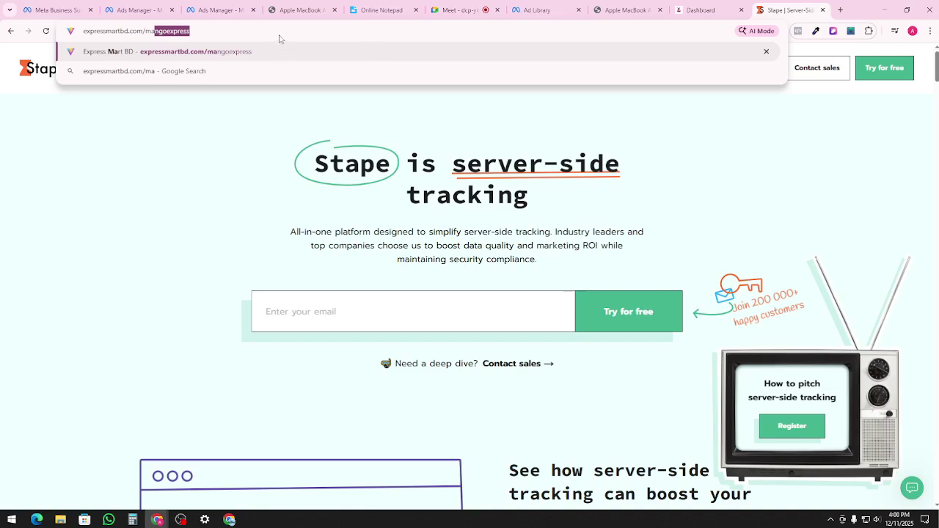
left_click_drag(202, 30, 80, 31)
key("ctrl+c")
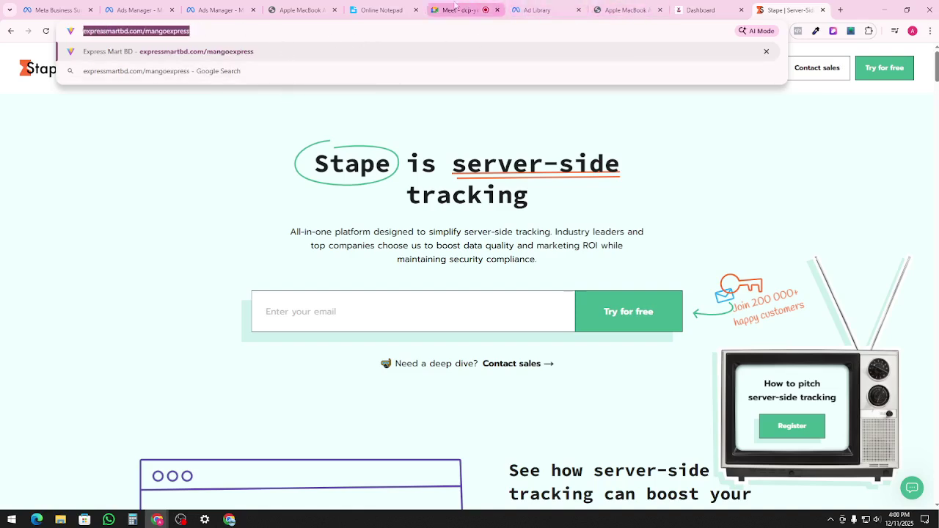
left_click(242, 7)
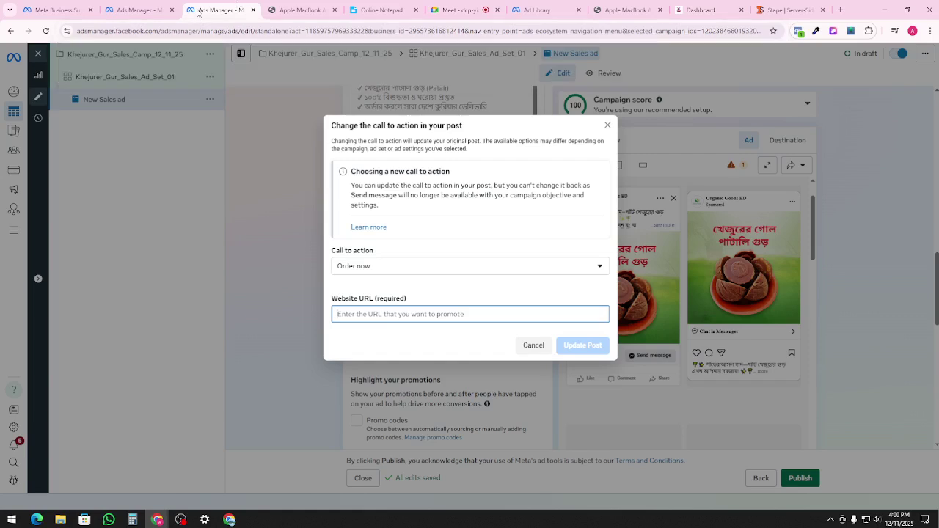
right_click(358, 314)
left_click(380, 207)
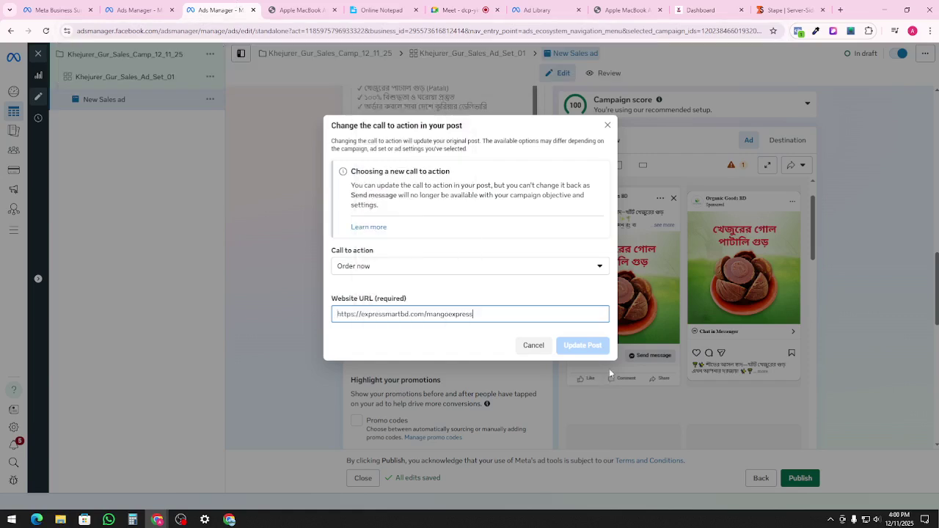
left_click(594, 354)
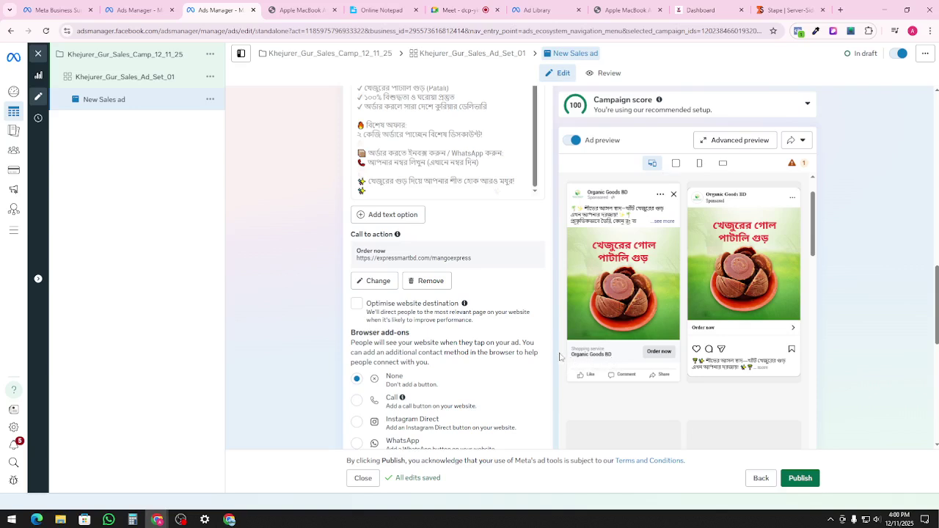
- Review the ad's settings from identity and ad setup through ad creative, browser add-ons, creative enhancements and tracking
scroll(491, 387, "up", 5)
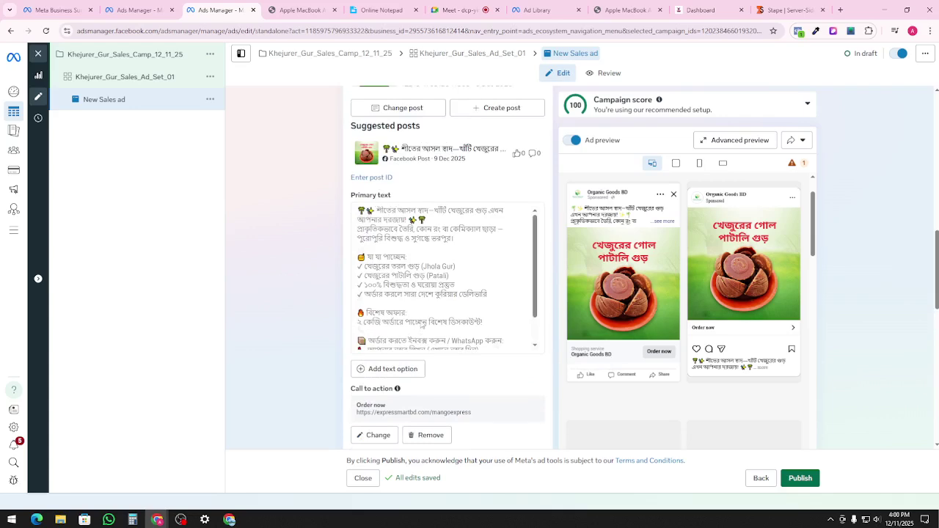
scroll(429, 315, "up", 4)
scroll(433, 305, "down", 1)
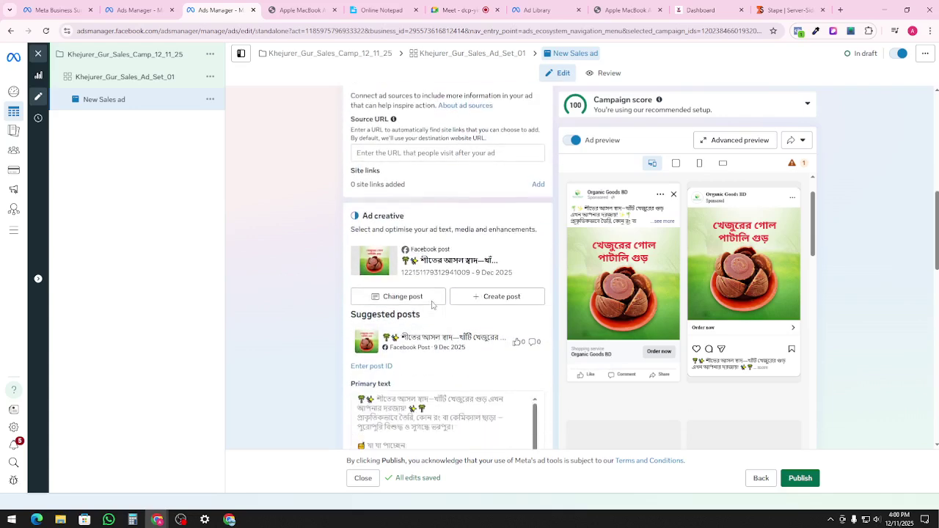
scroll(436, 308, "up", 5)
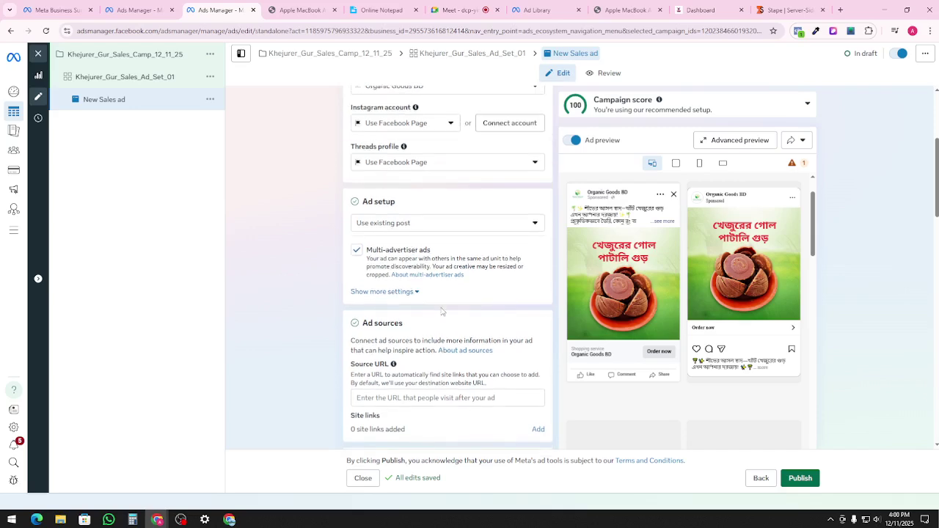
scroll(442, 312, "down", 15)
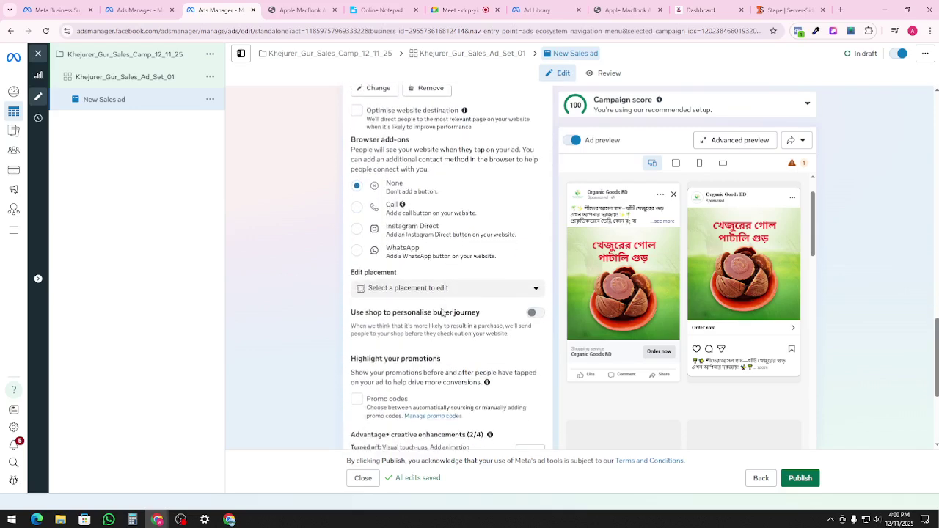
scroll(443, 314, "down", 4)
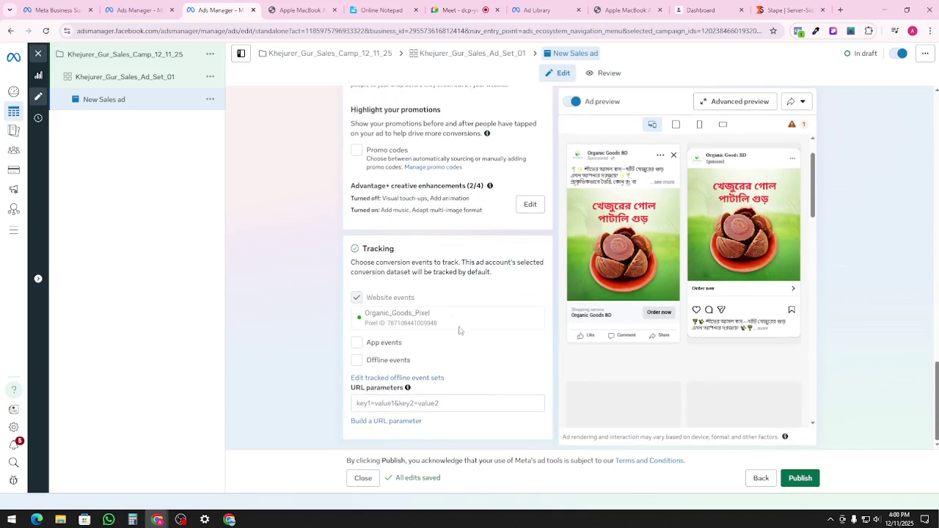
scroll(441, 331, "up", 2)
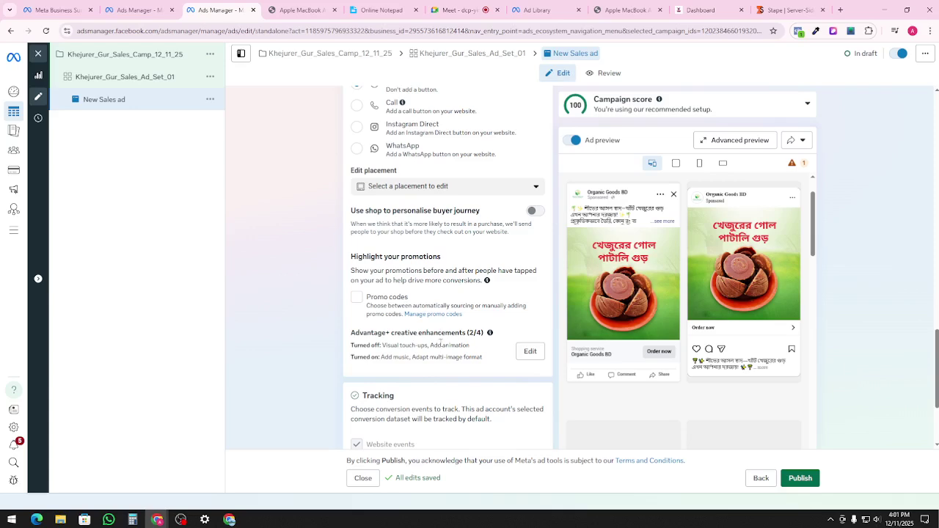
scroll(444, 345, "up", 12)
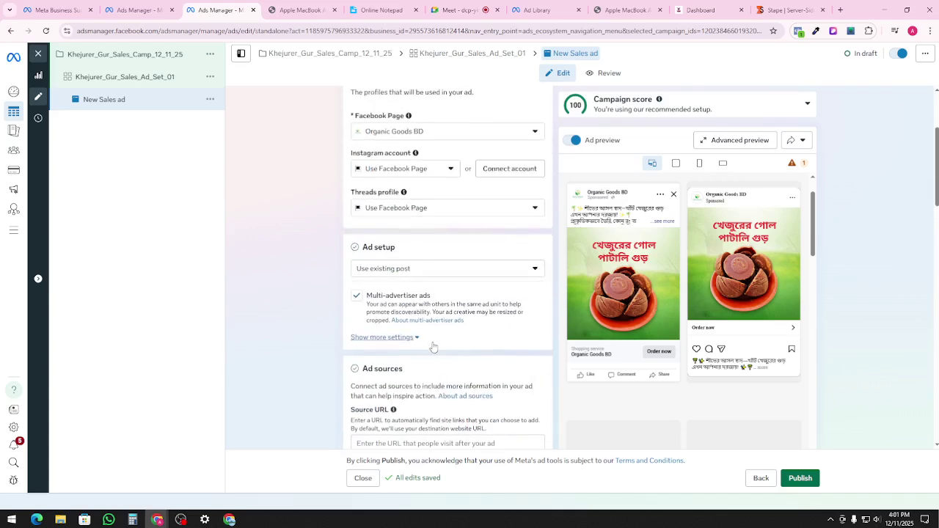
scroll(429, 337, "up", 3)
scroll(411, 315, "up", 1)
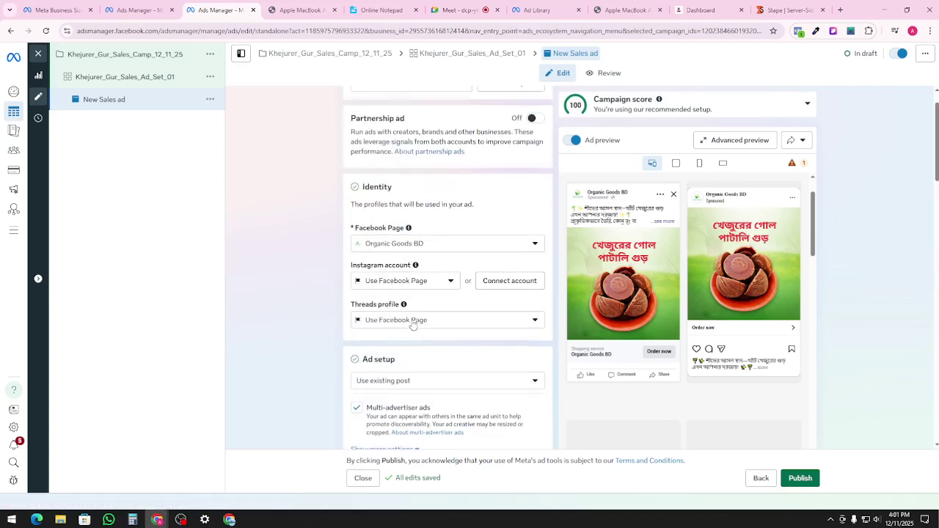
scroll(400, 294, "down", 2)
scroll(408, 305, "down", 1)
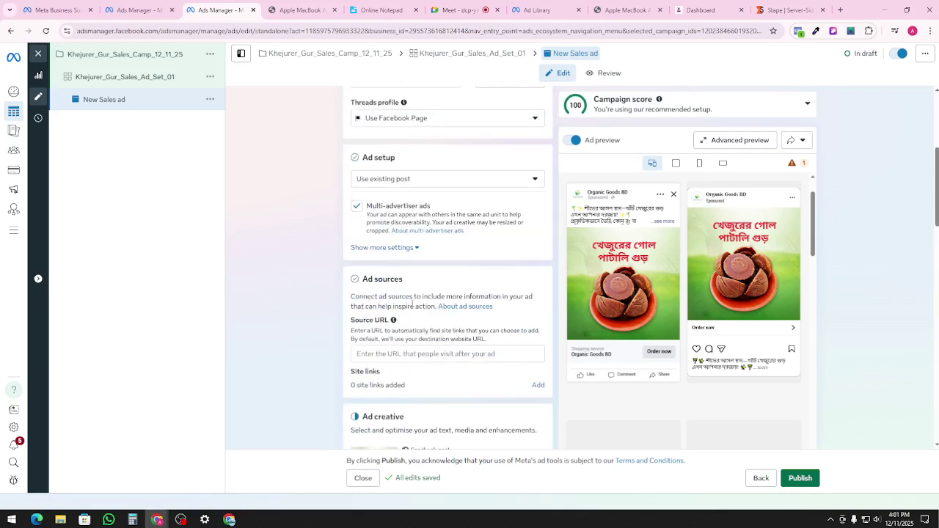
- Change the ad setup from the existing post to Create ad
left_click(409, 182)
left_click(415, 204)
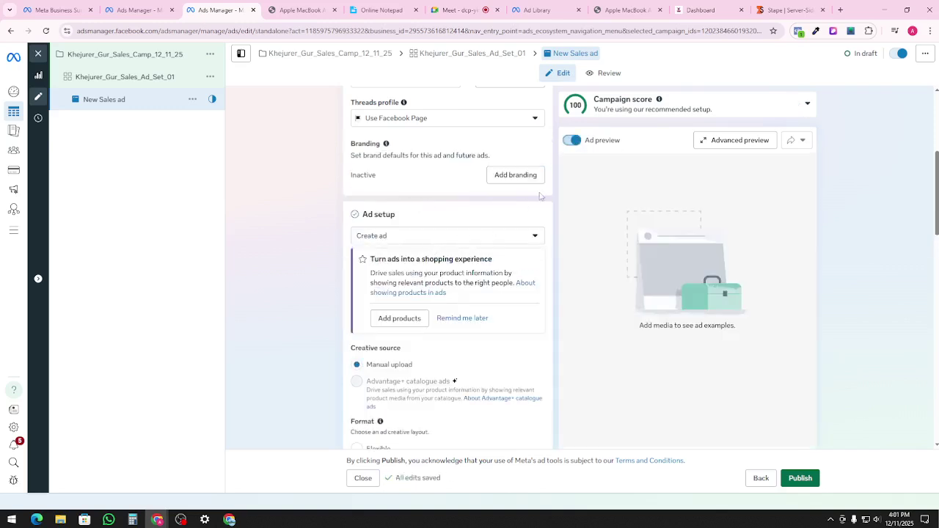
scroll(440, 198, "up", 2)
scroll(429, 308, "down", 1)
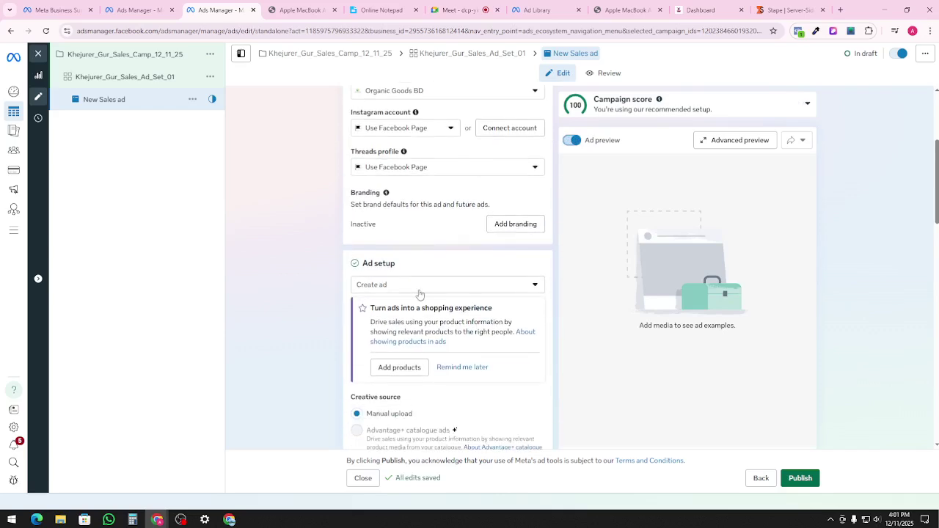
scroll(422, 297, "down", 3)
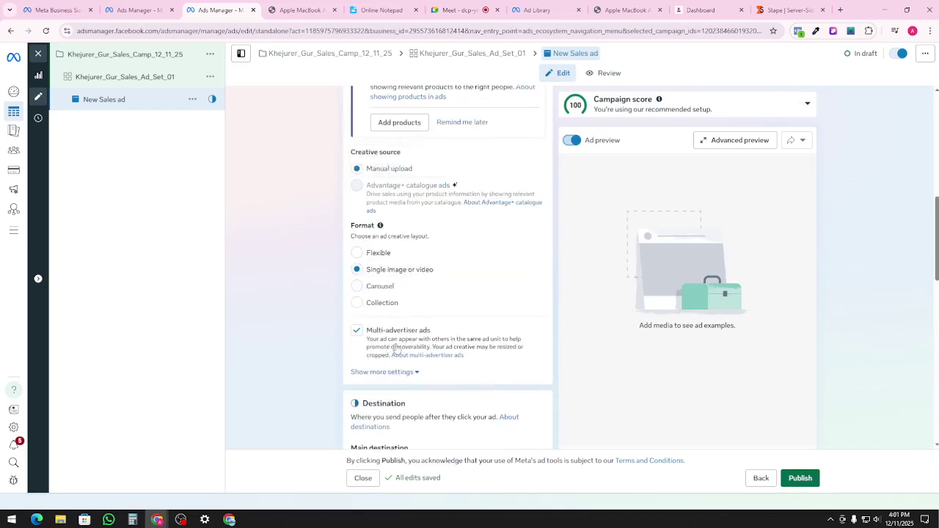
scroll(400, 345, "down", 2)
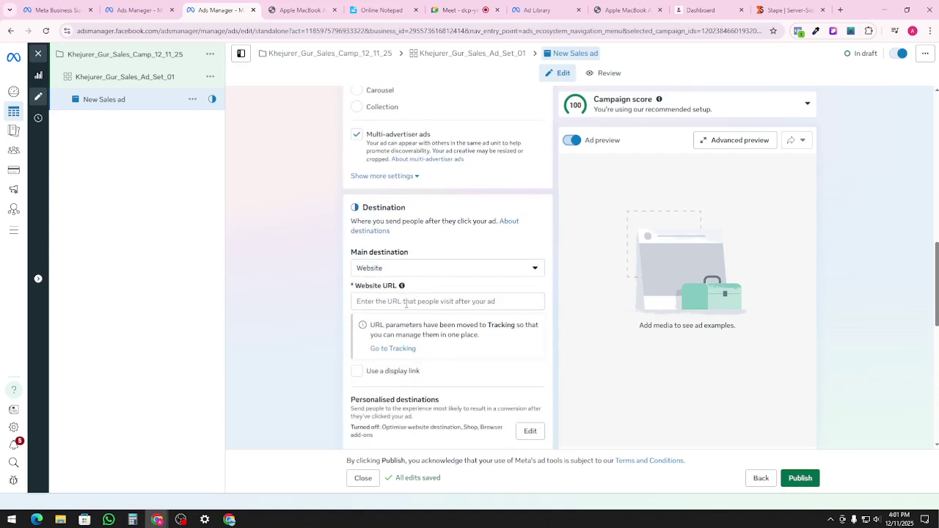
scroll(402, 303, "down", 1)
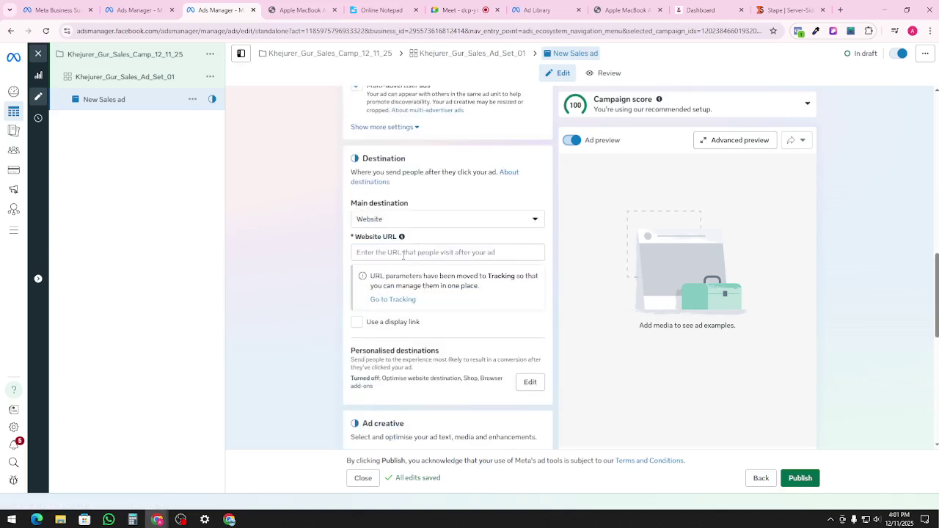
left_click(402, 253)
type("https://expressmartbd.com/mangoexpress")
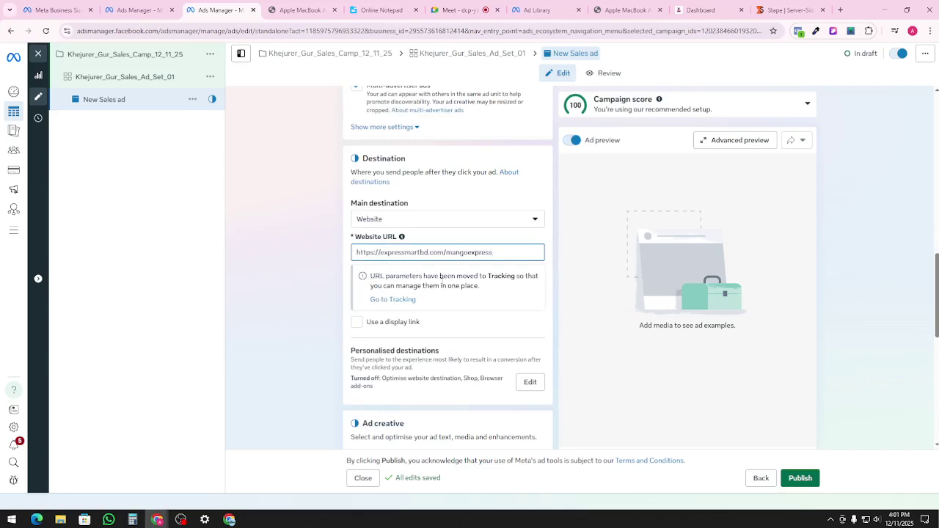
- Set up the ad creative as an image ad using the account image Patali_2.webp
scroll(386, 317, "down", 4)
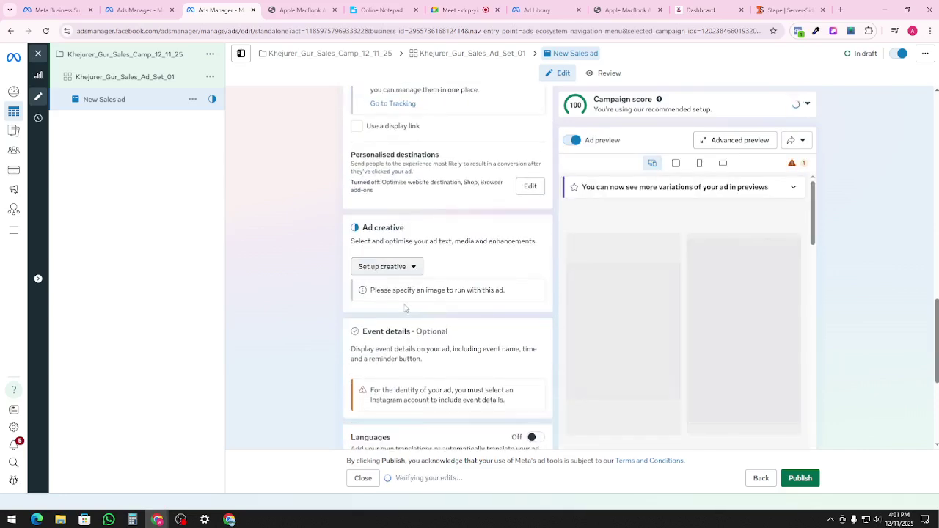
left_click(396, 267)
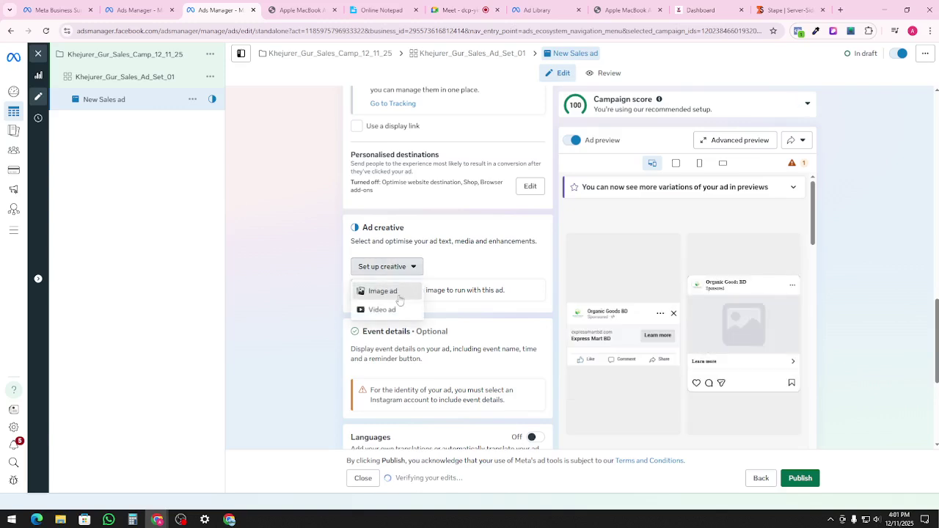
left_click(397, 298)
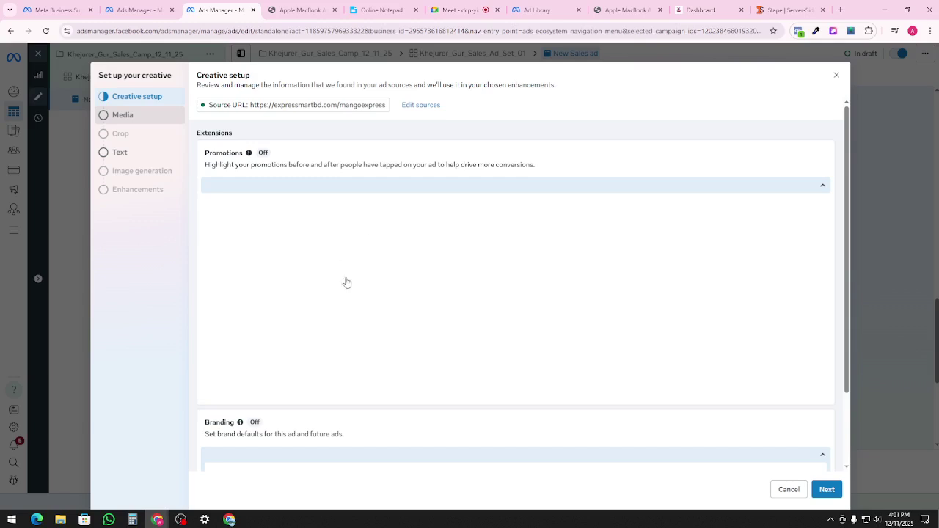
left_click(126, 119)
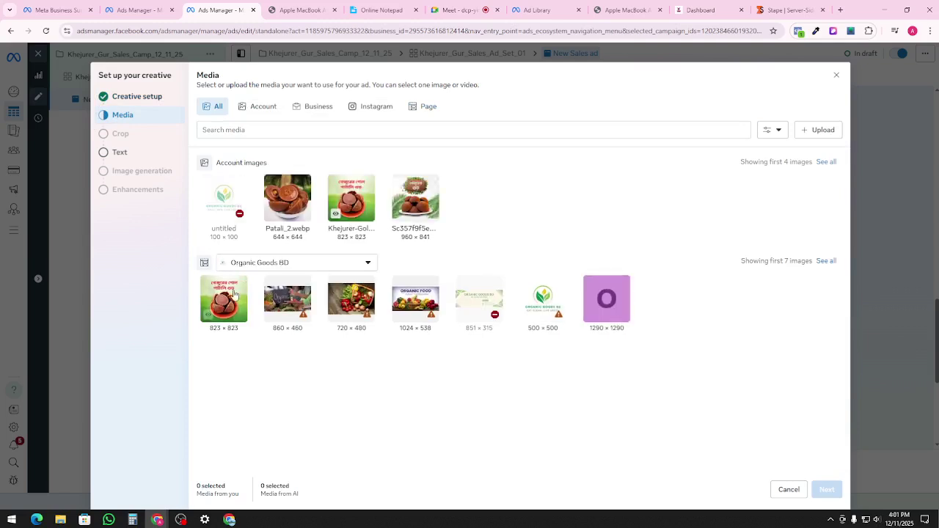
left_click(273, 213)
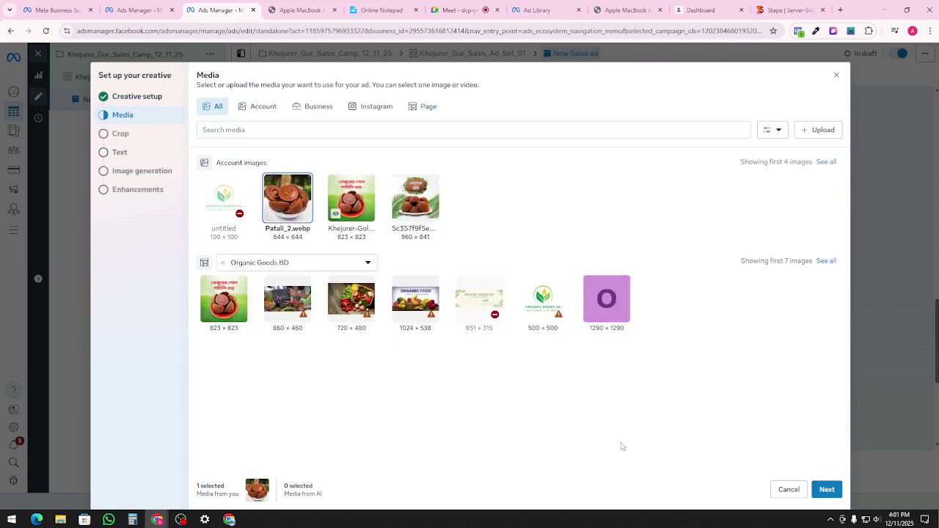
left_click(827, 490)
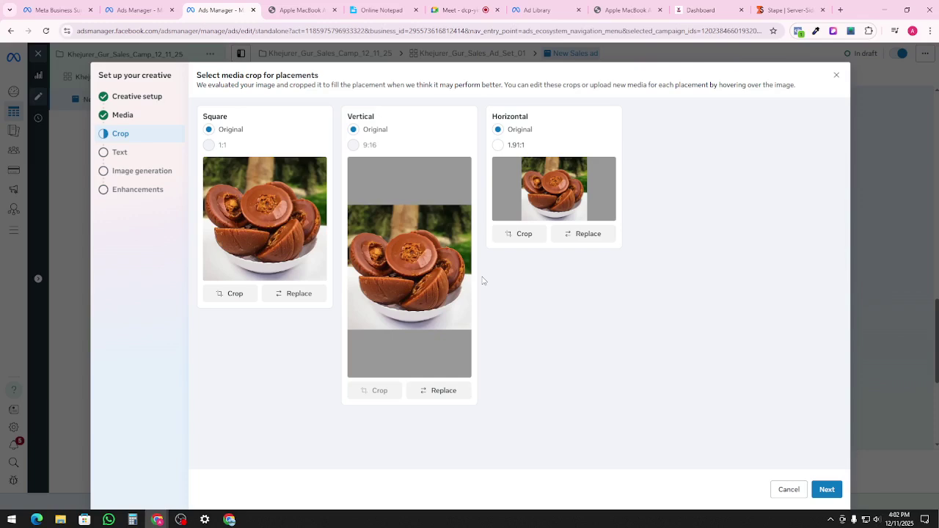
- Finish the creative setup with the original crops, no text, no AI-generated images and the default enhancements
left_click(821, 492)
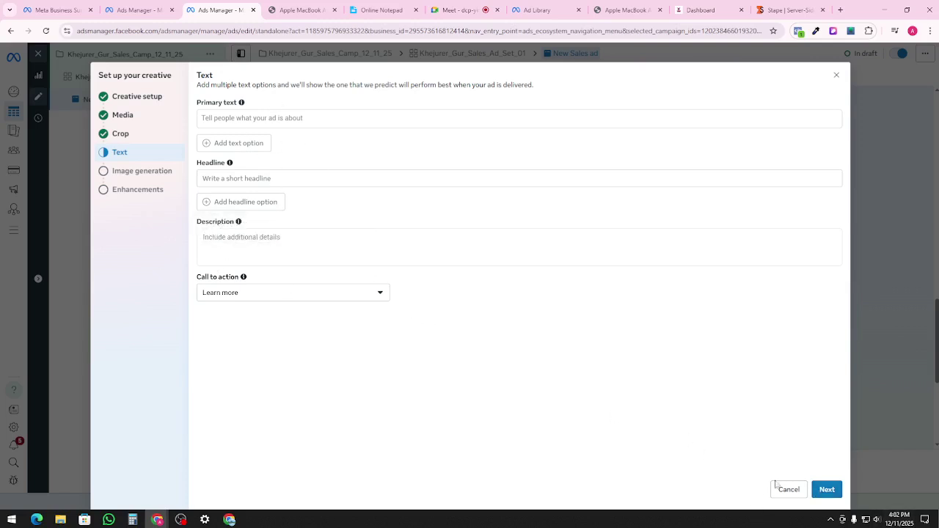
left_click(826, 490)
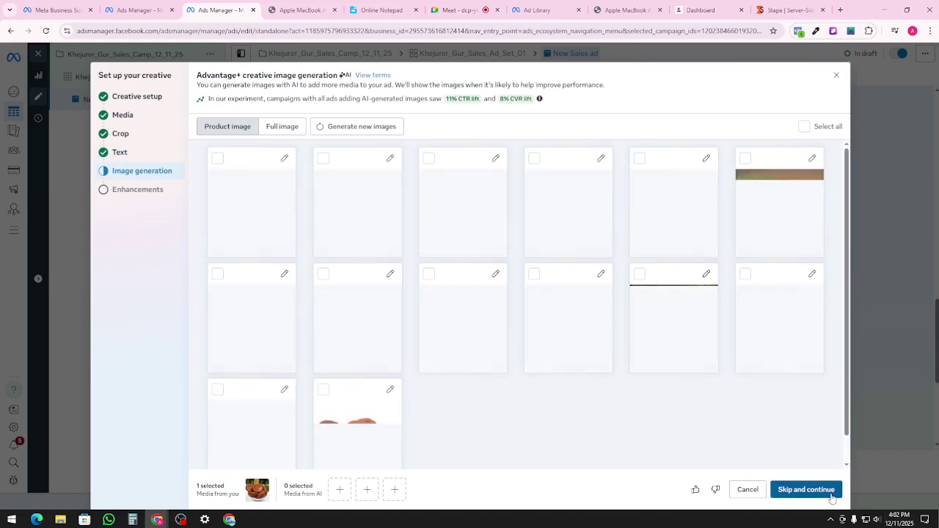
left_click(827, 493)
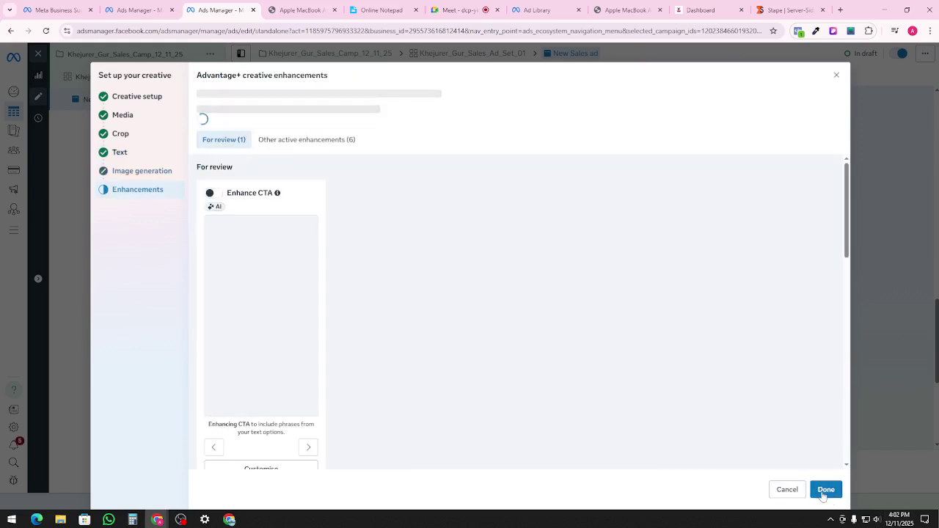
left_click(823, 492)
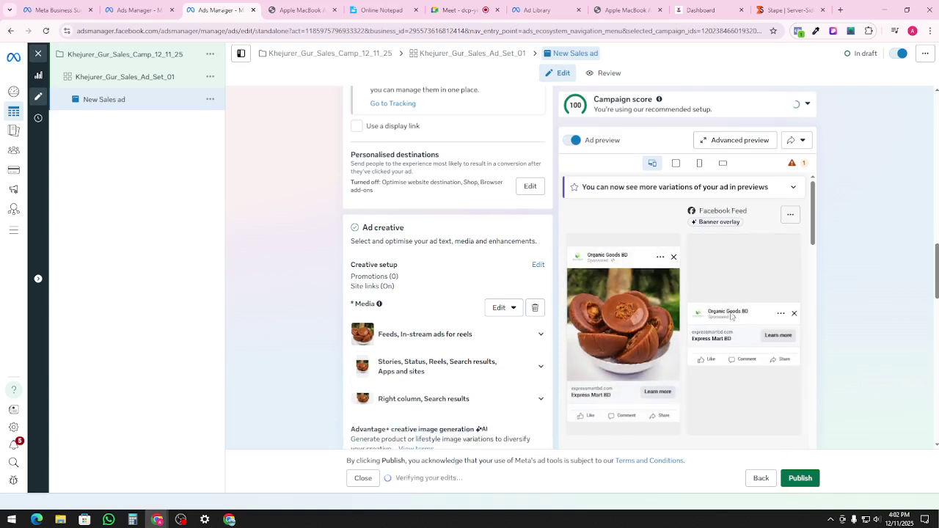
- Enter "Khejurer Gur Valo" as the ad's primary text
scroll(788, 294, "down", 2)
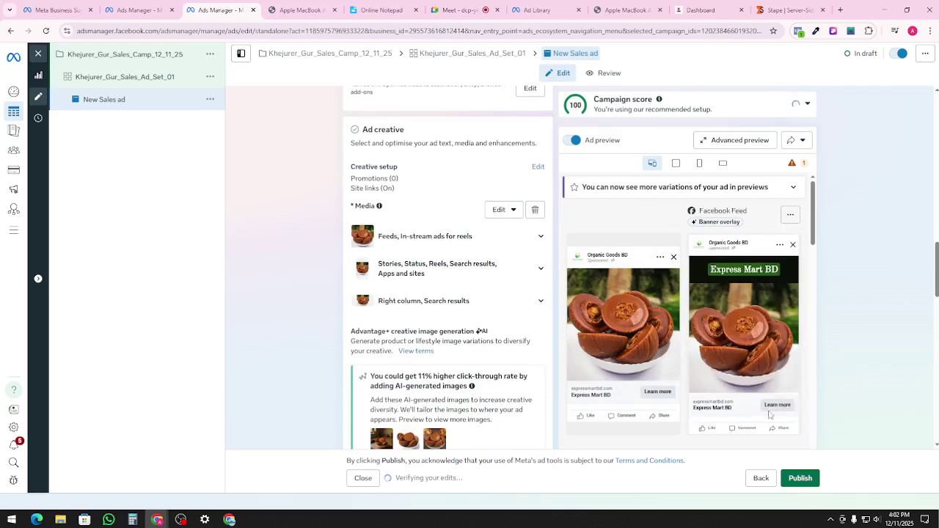
scroll(478, 334, "down", 1)
scroll(478, 333, "down", 6)
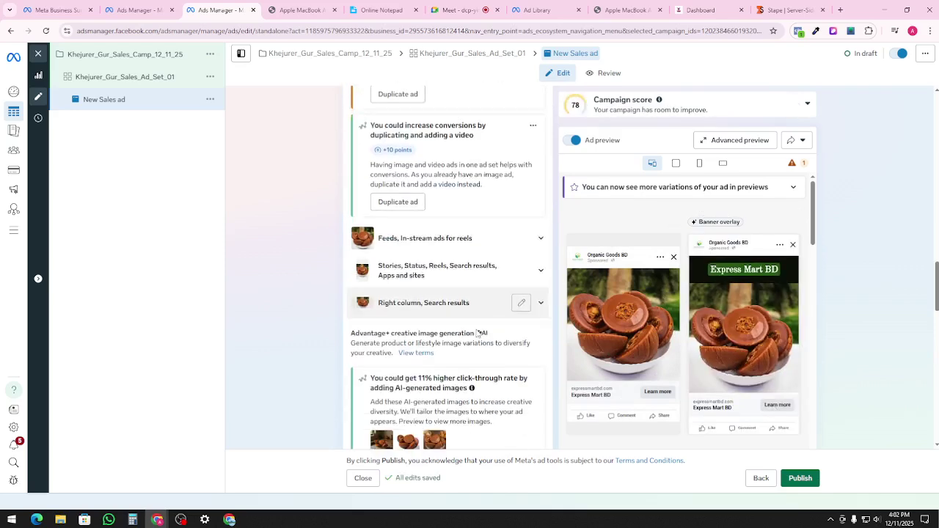
scroll(474, 330, "down", 4)
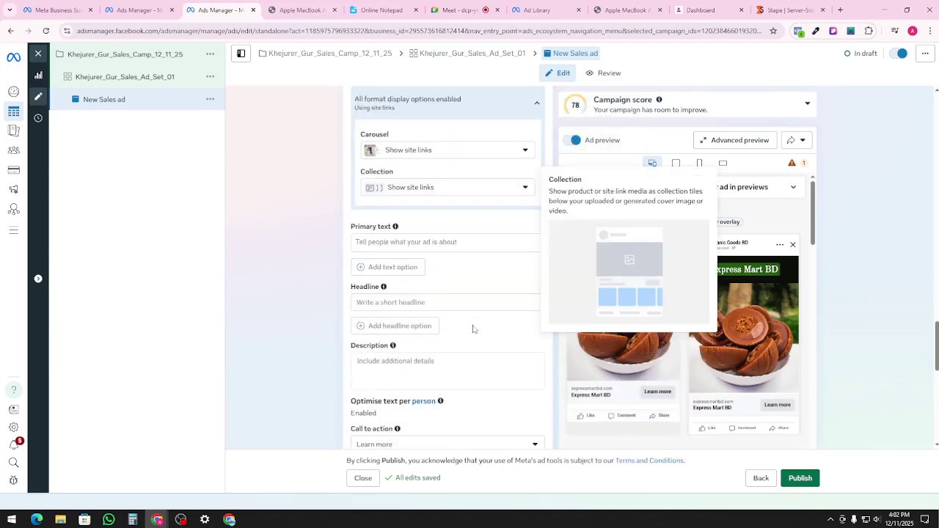
scroll(474, 330, "up", 2)
left_click(389, 242)
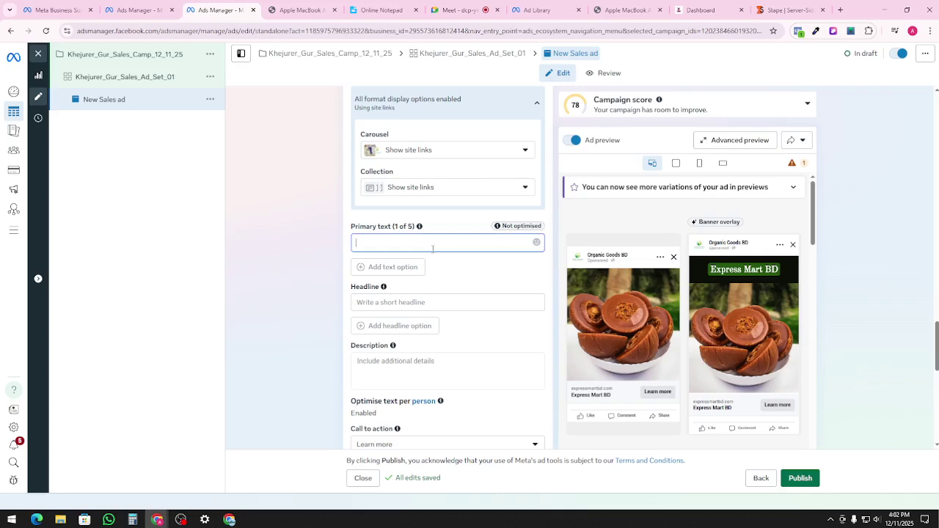
type("Kha")
key("BackSpace")
key("BackSpace")
type("hejurer Gur ")
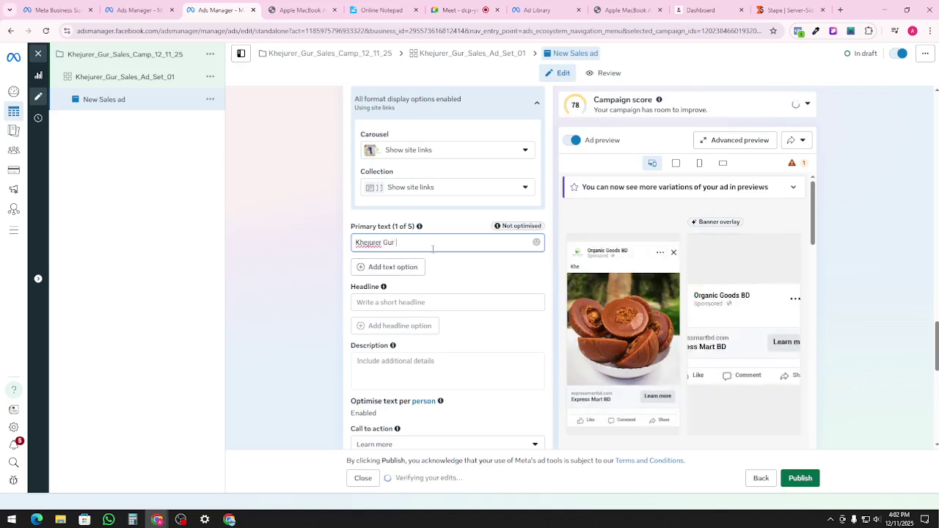
type("Valo")
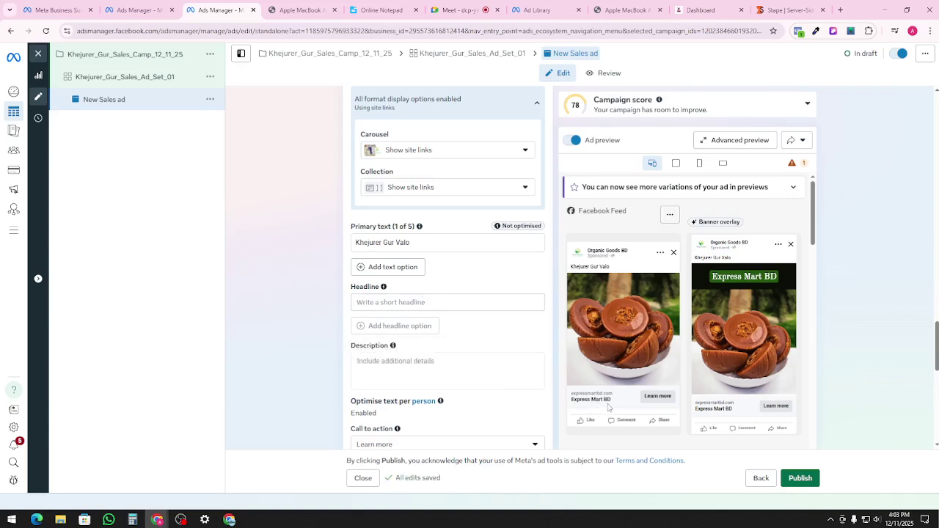
- Try to launch Avro Keyboard by searching for "avro" on the computer, and close the browser window it opens
left_click(394, 301)
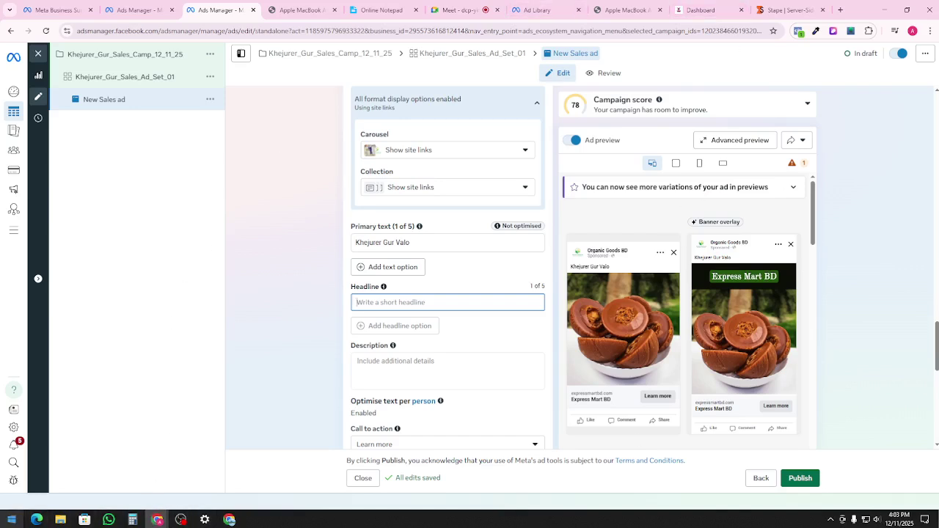
left_click(11, 519)
type("avro")
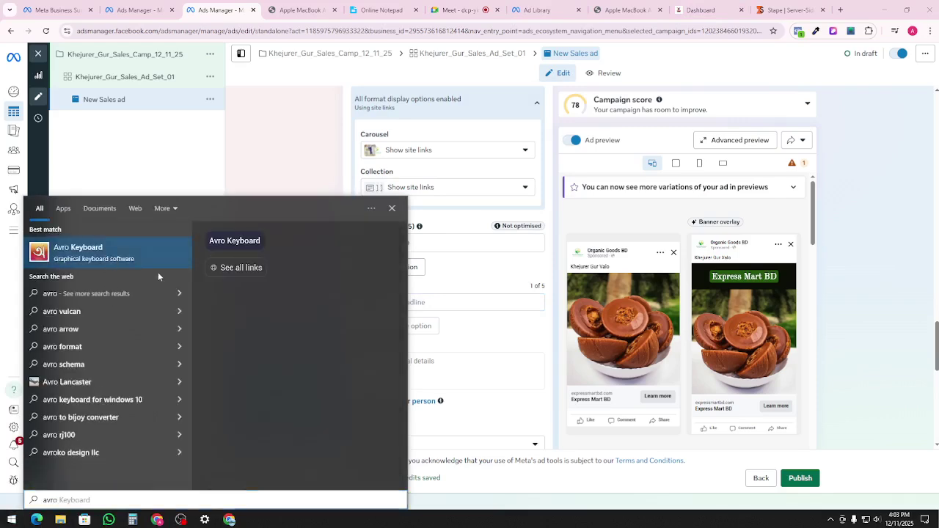
key("Return")
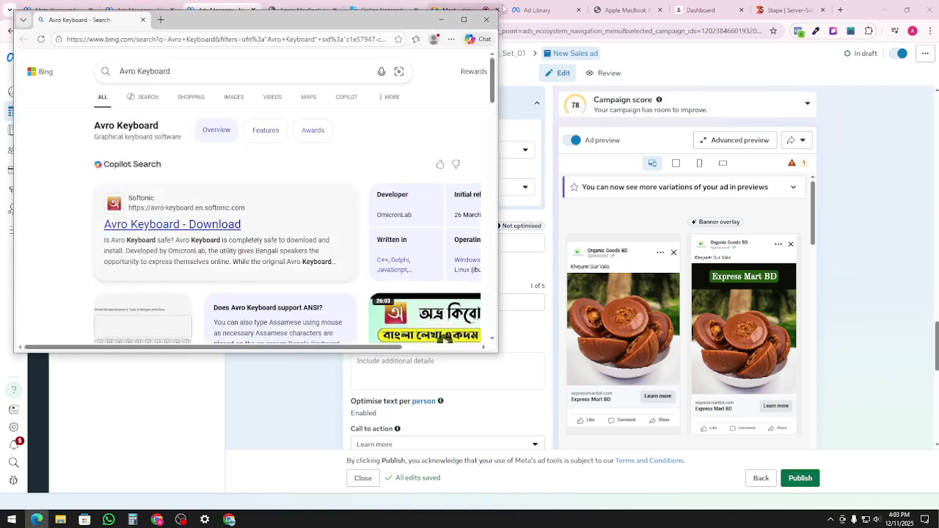
left_click(492, 25)
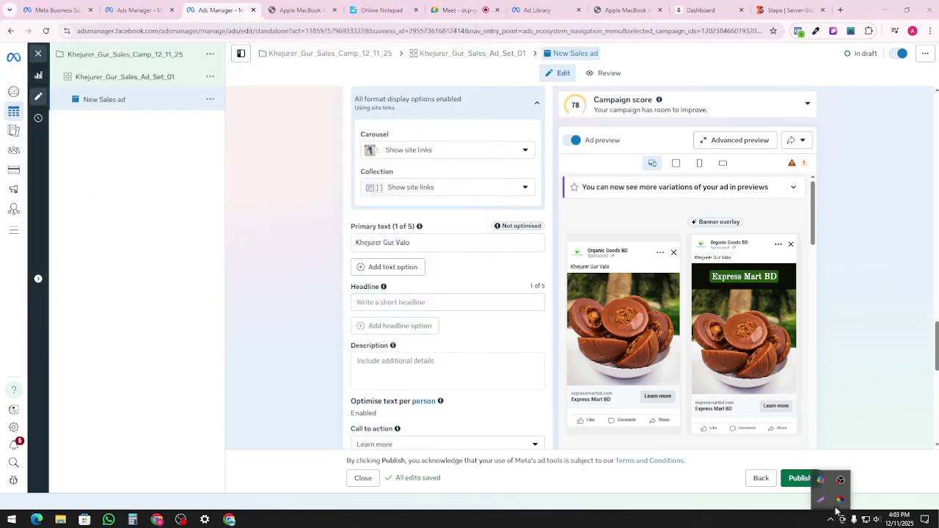
- Enter "Stock Limited" as the ad's headline, correcting the spacing and spelling
left_click(446, 311)
left_click(441, 301)
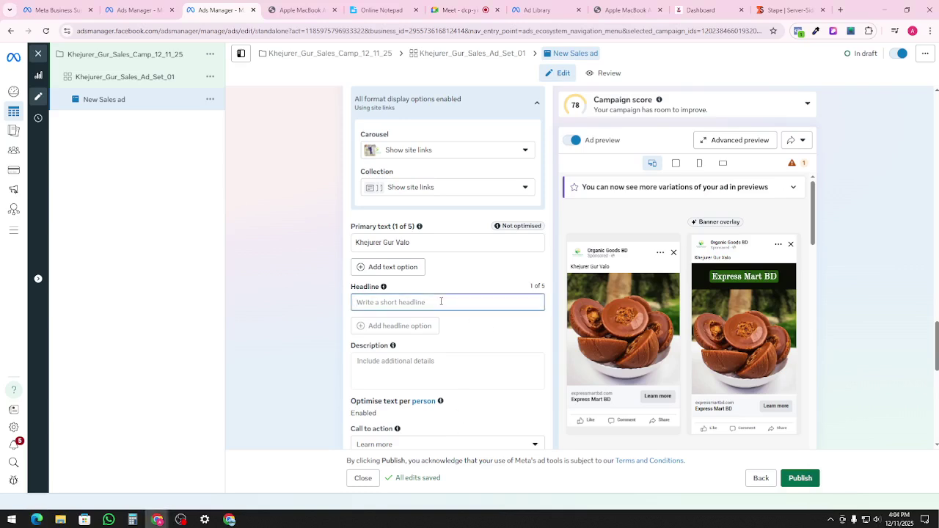
type("E")
key("BackSpace")
type("Stok")
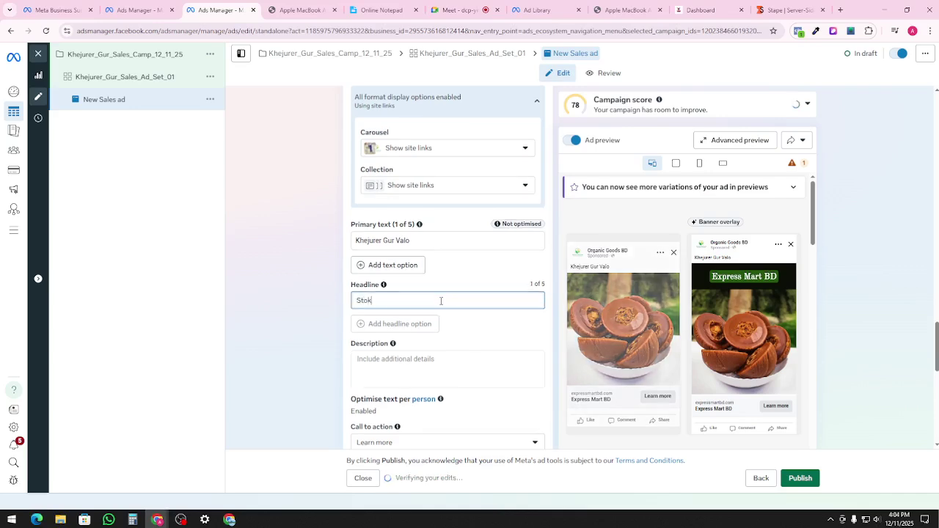
key("BackSpace")
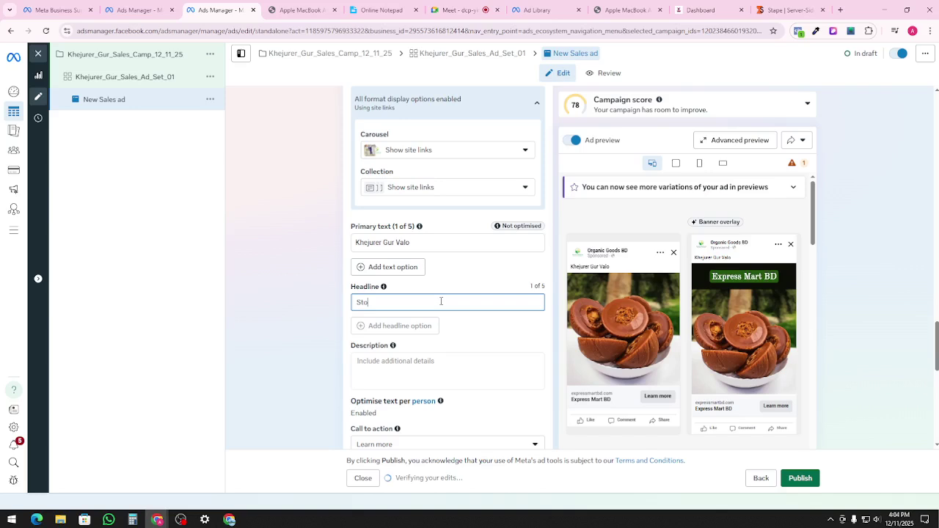
type("ck")
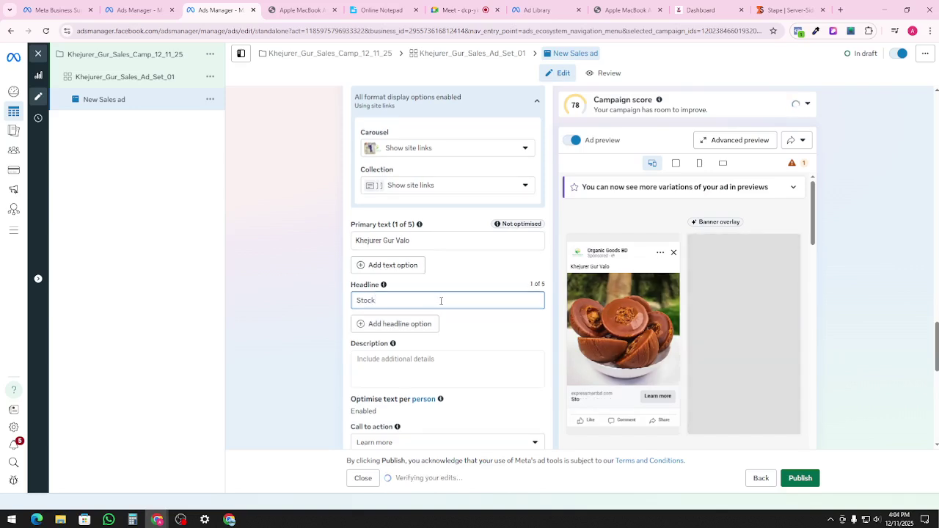
type("Limted")
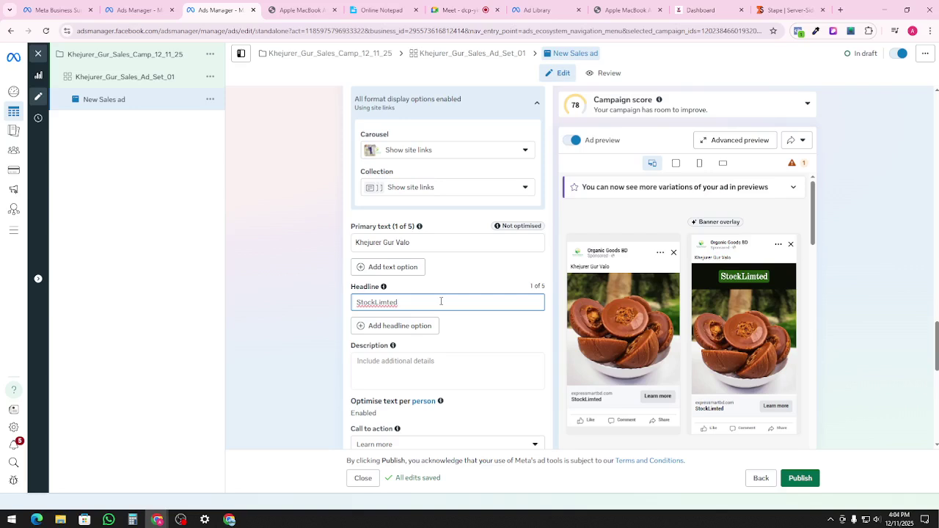
left_click(376, 302)
right_click(387, 303)
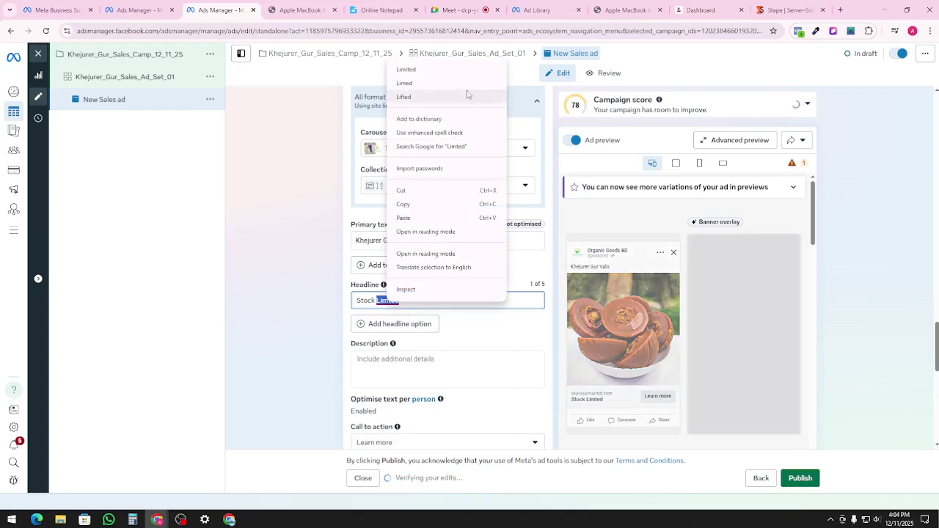
left_click(458, 69)
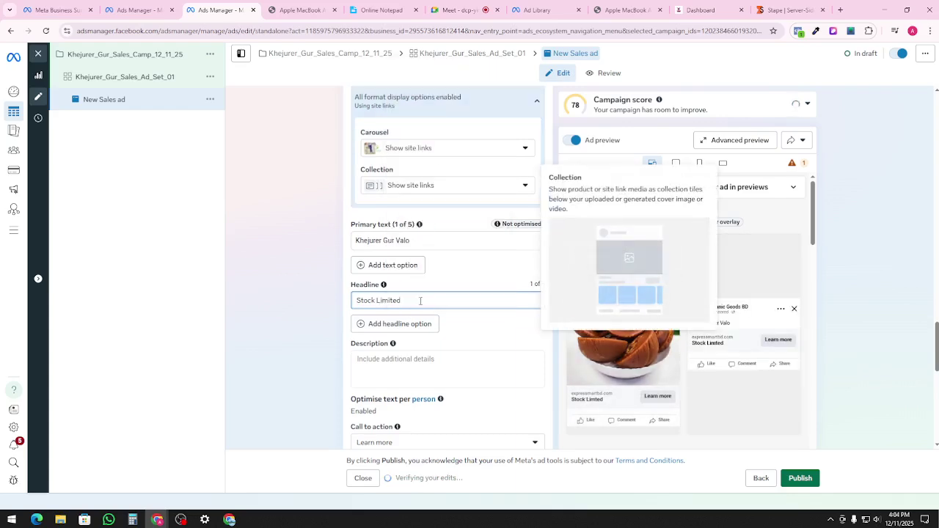
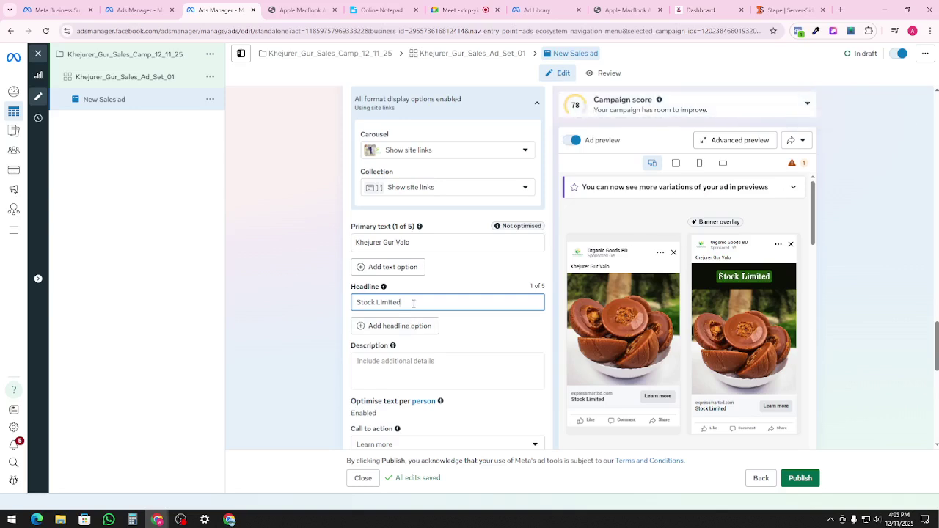
- Extend the headline to read "Stock Limited, Don't Be Let"
type(",")
type("O")
key("BackSpace")
type("Do")
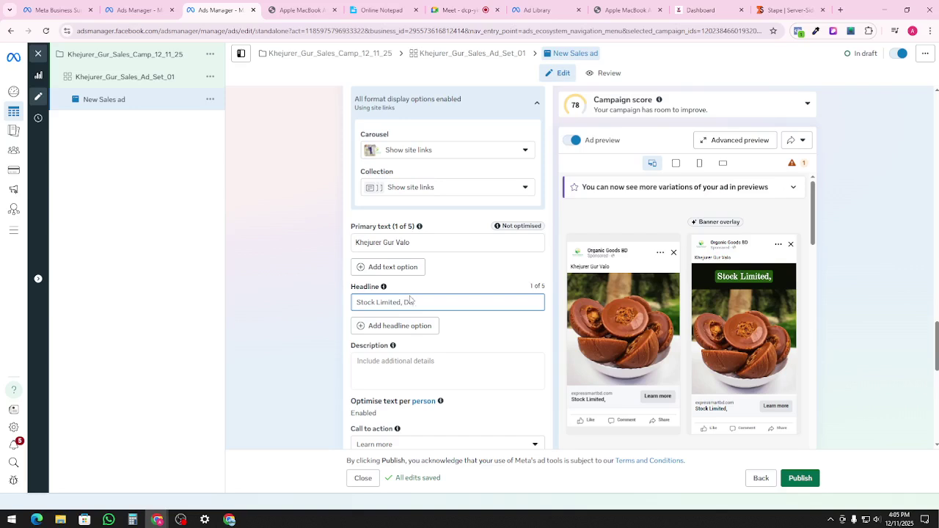
type("nt")
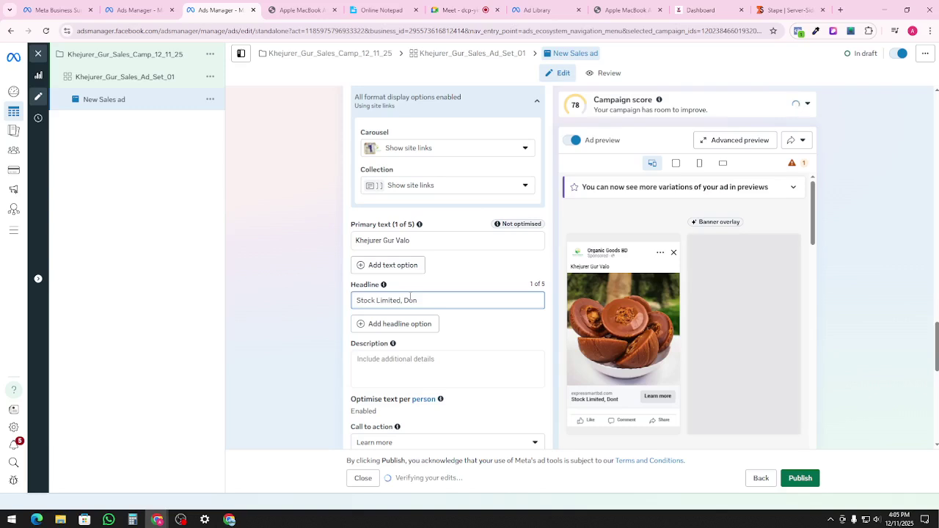
key("BackSpace")
type("'t")
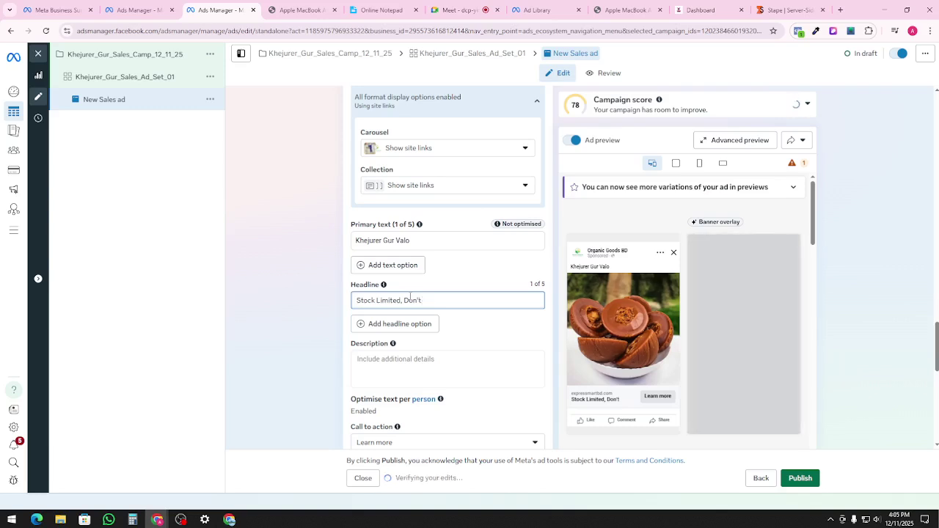
type(" Be")
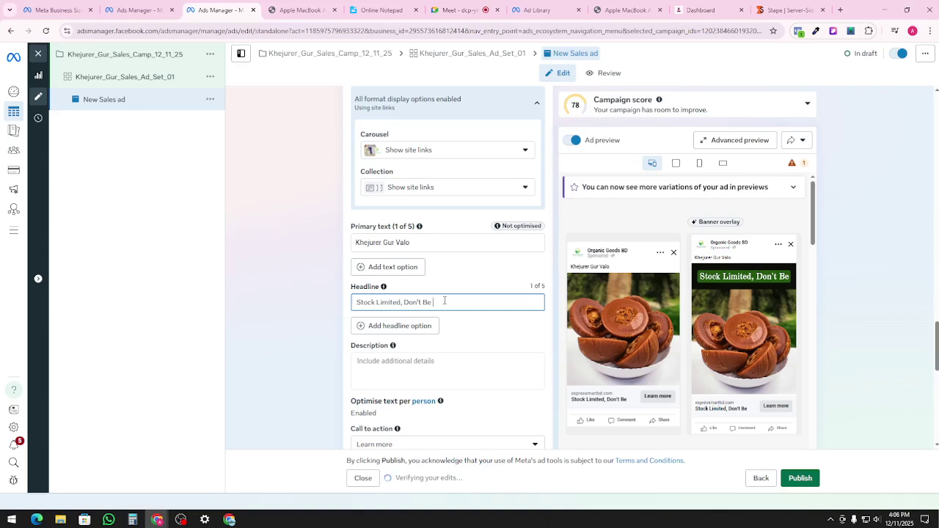
type("Let")
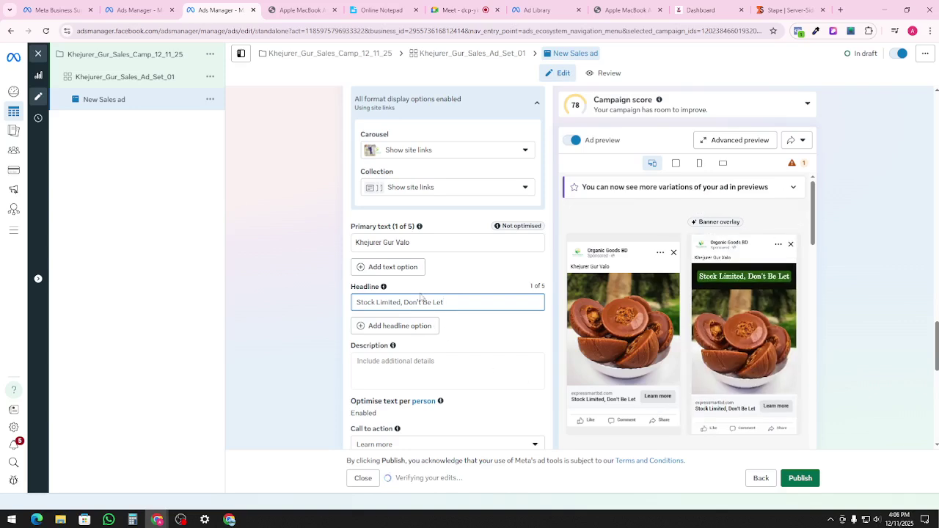
- Set the ad's call to action to "Order now"
scroll(411, 352, "down", 1)
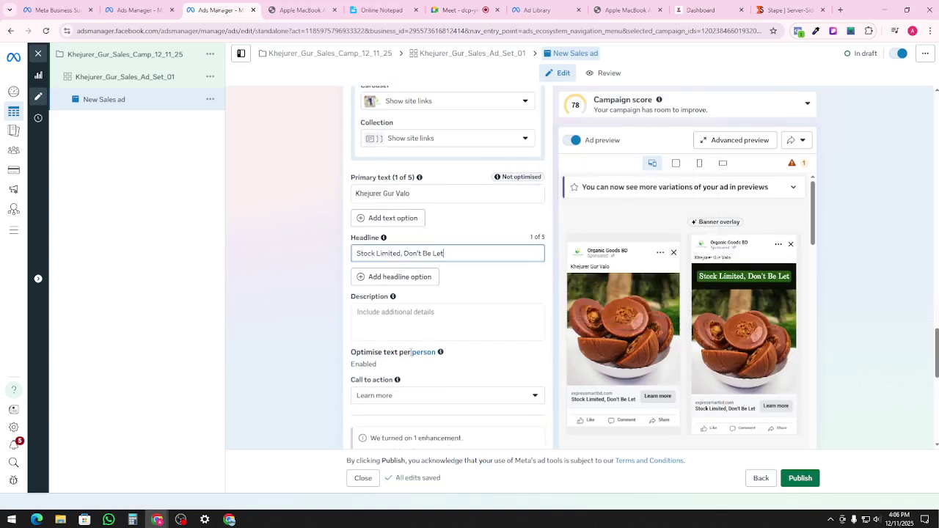
left_click(394, 393)
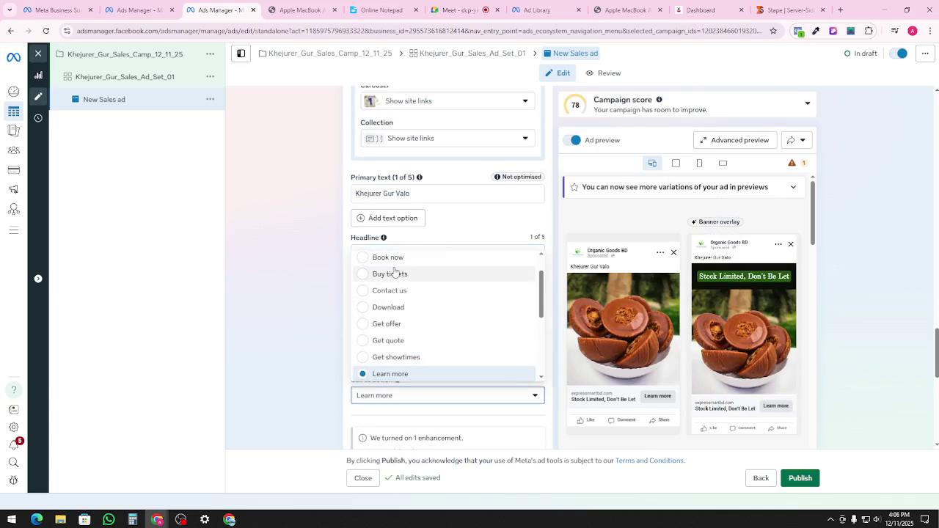
scroll(393, 316, "up", 1)
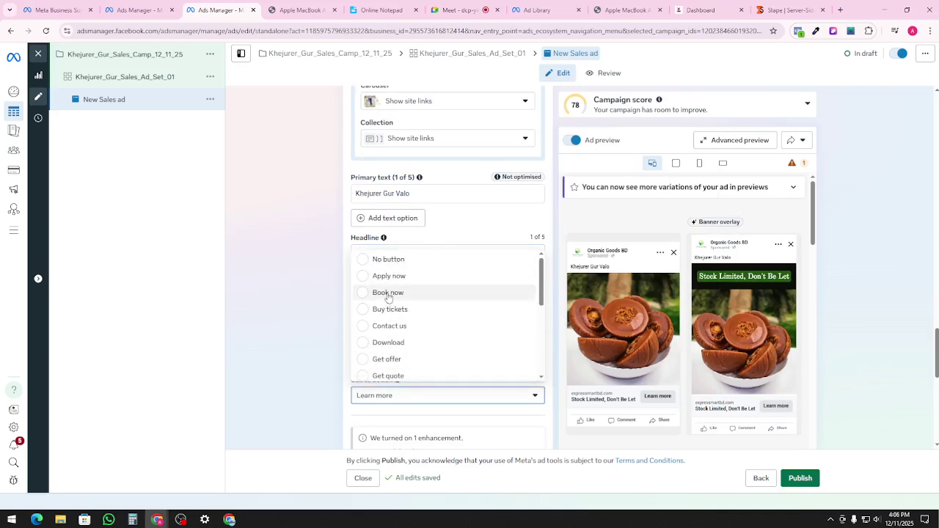
scroll(389, 297, "down", 2)
scroll(397, 309, "down", 3)
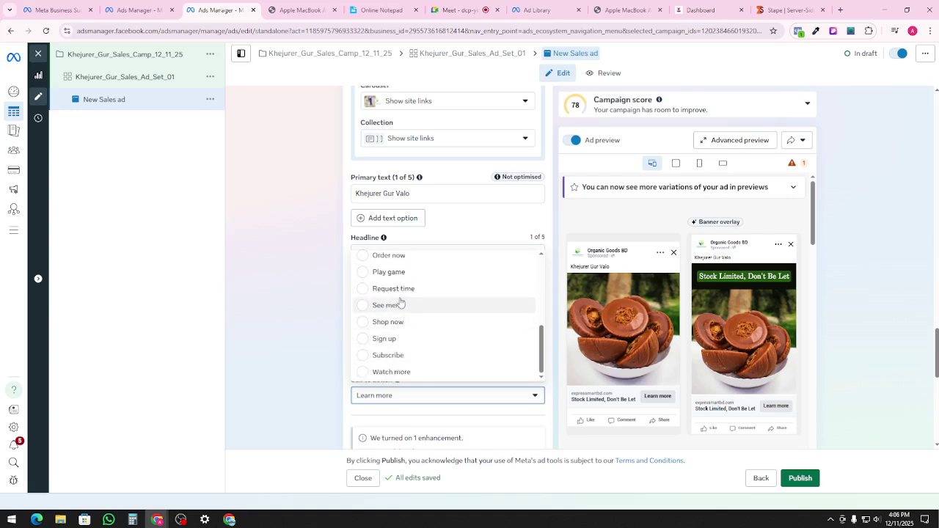
scroll(399, 306, "up", 3)
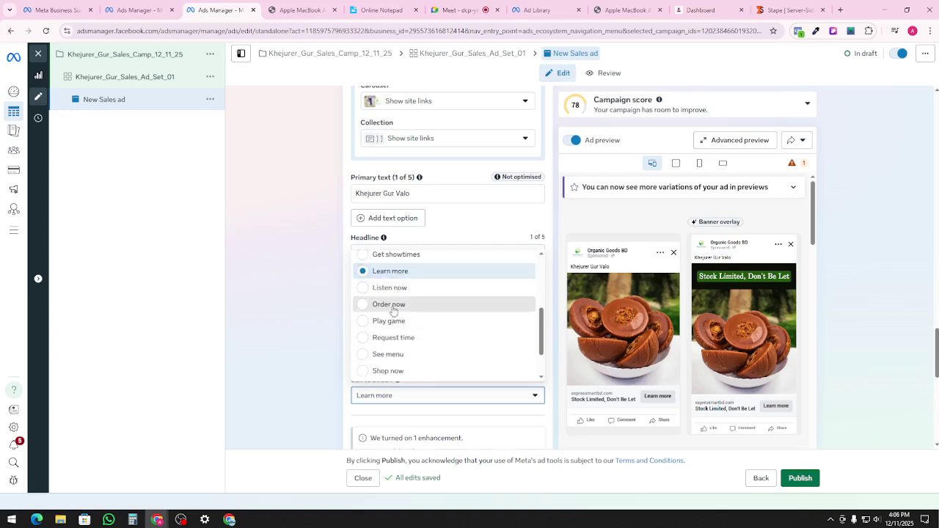
left_click(392, 305)
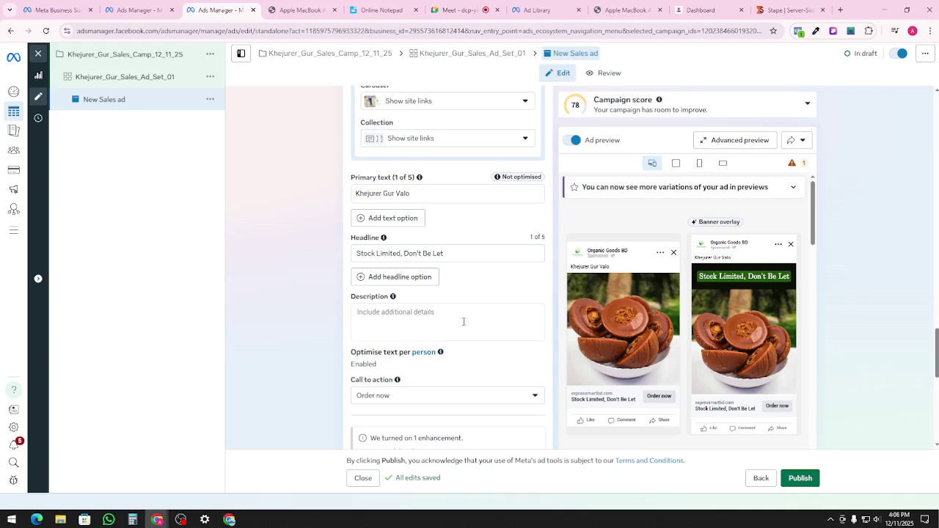
- Check how the ad appears across the Facebook and Instagram placements in the advanced preview, and close the preview
scroll(381, 290, "down", 1)
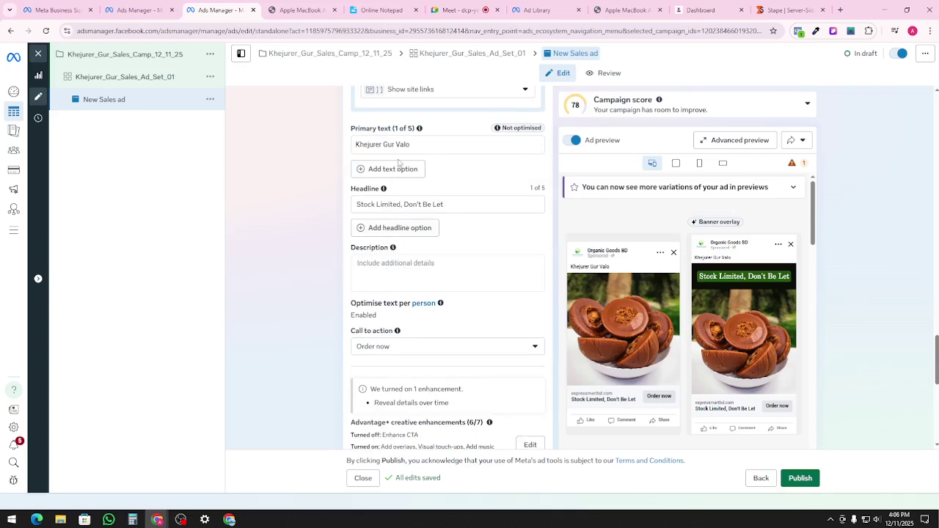
scroll(411, 204, "down", 1)
scroll(411, 204, "down", 5)
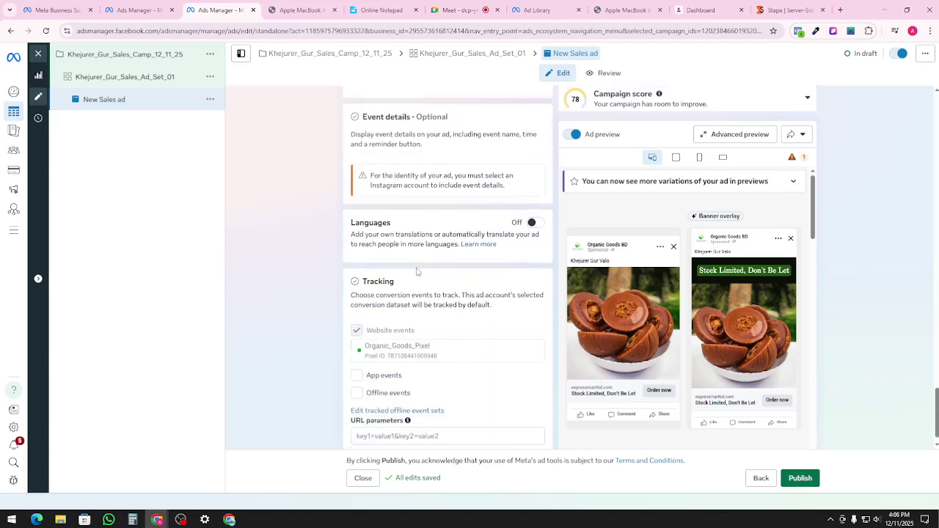
scroll(444, 323, "up", 6)
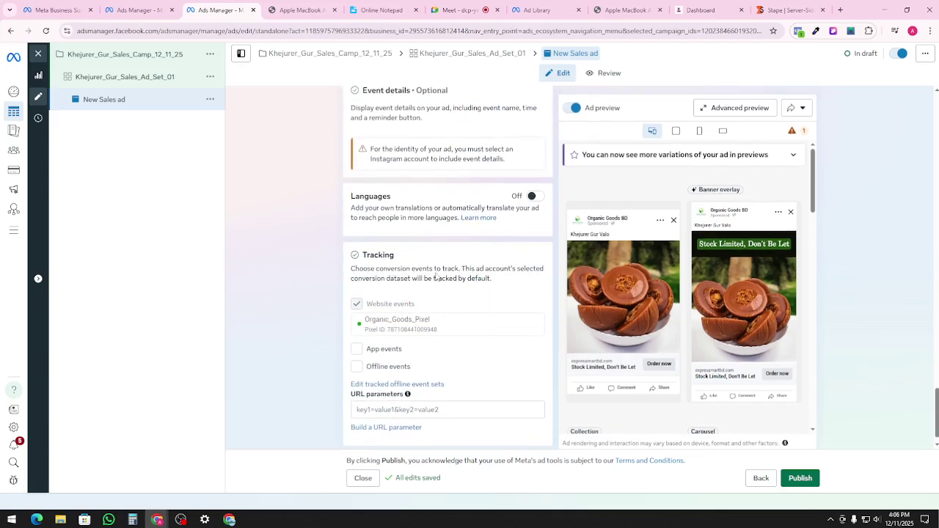
scroll(449, 251, "up", 5)
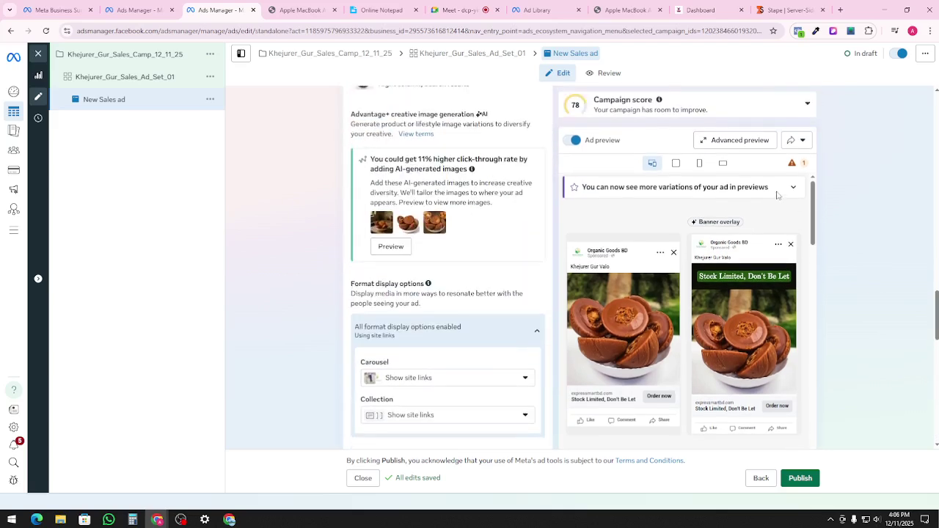
left_click(746, 142)
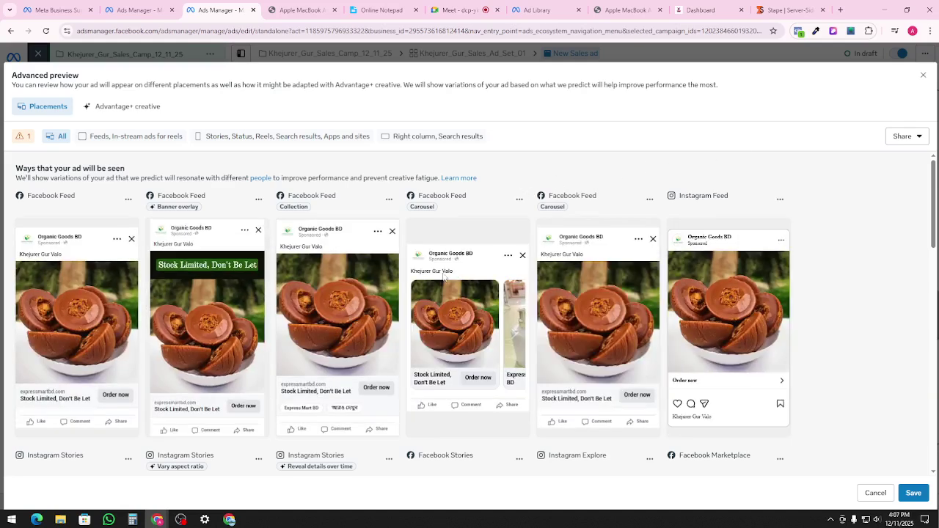
scroll(425, 326, "down", 3)
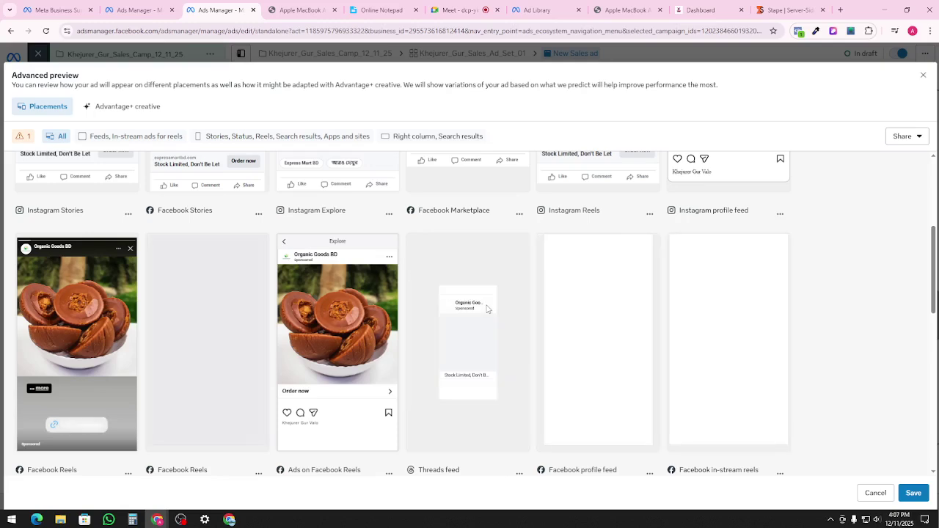
scroll(453, 301, "down", 1)
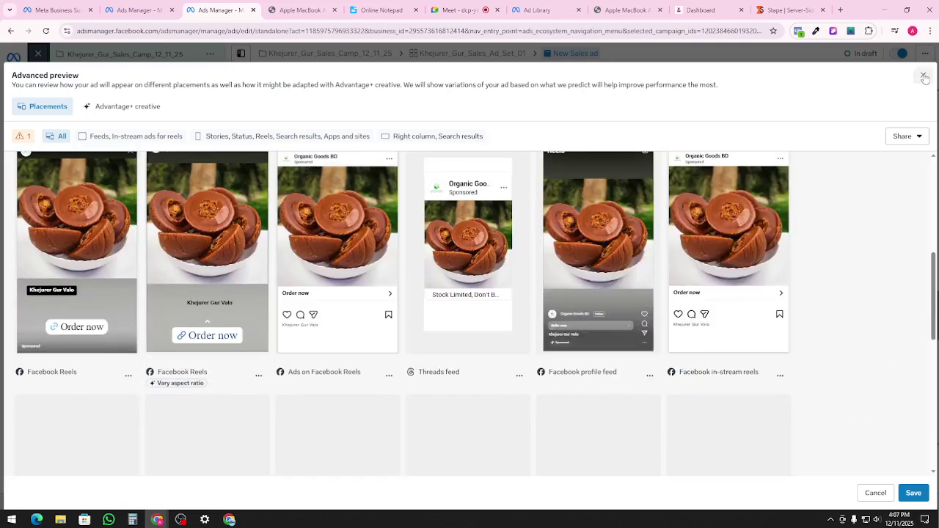
left_click(923, 76)
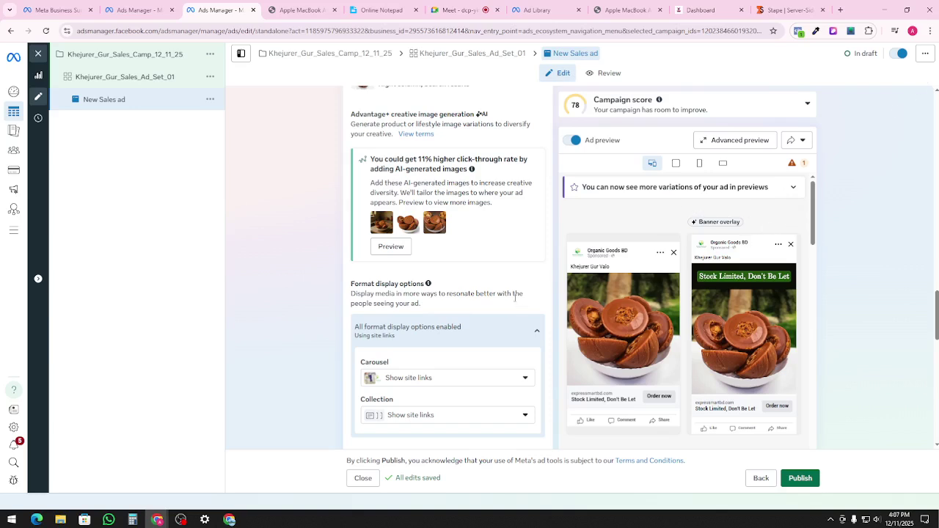
- Review the settings of the ad set Khejurer_Gur_Sales_Ad_Set_01 and the ad's identity, format, destination and creative sections
scroll(522, 312, "down", 2)
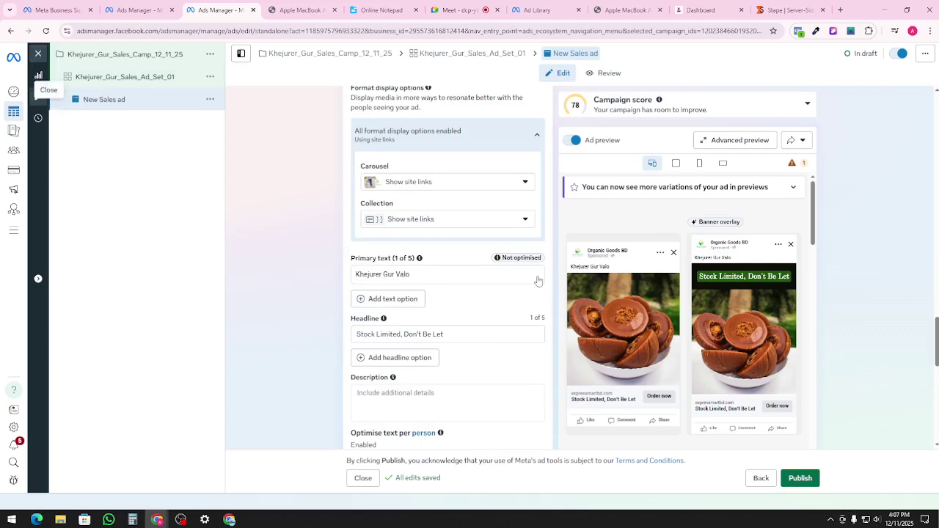
scroll(536, 286, "down", 1)
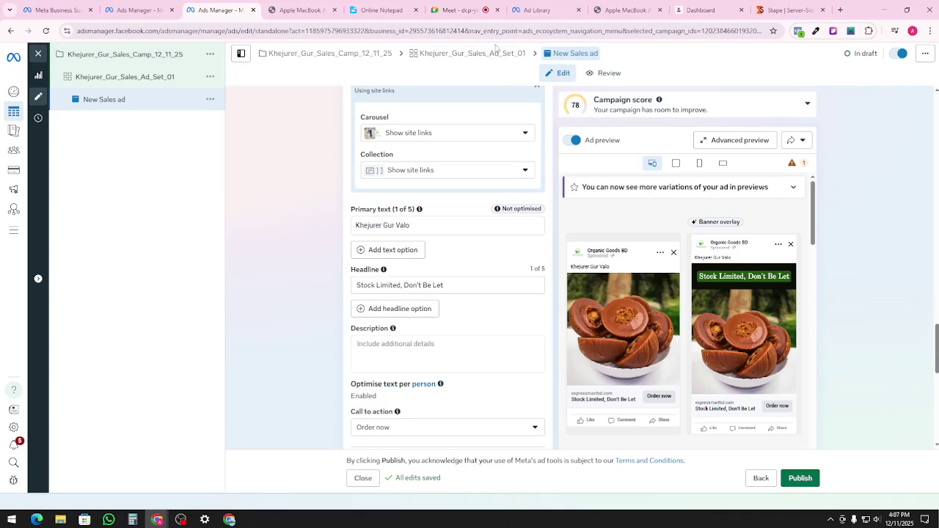
left_click(491, 55)
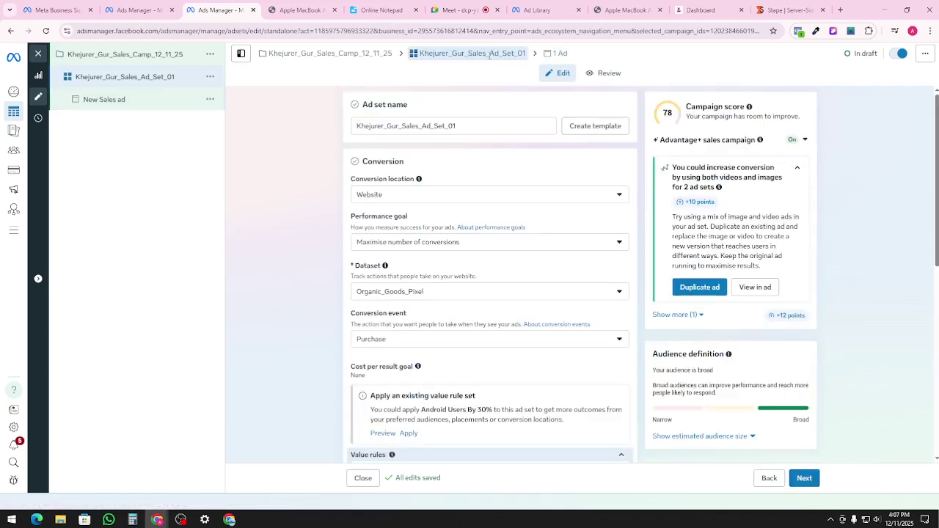
scroll(498, 330, "down", 10)
scroll(419, 312, "down", 10)
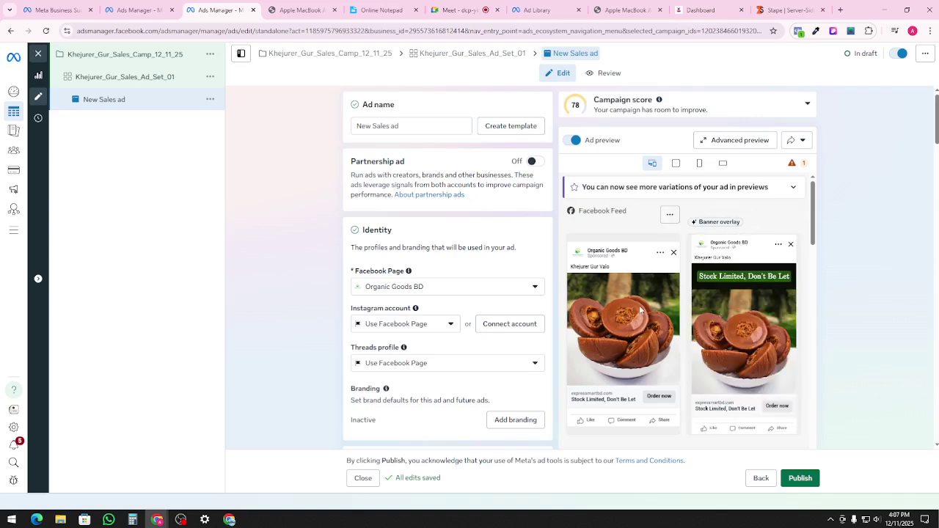
scroll(630, 312, "down", 5)
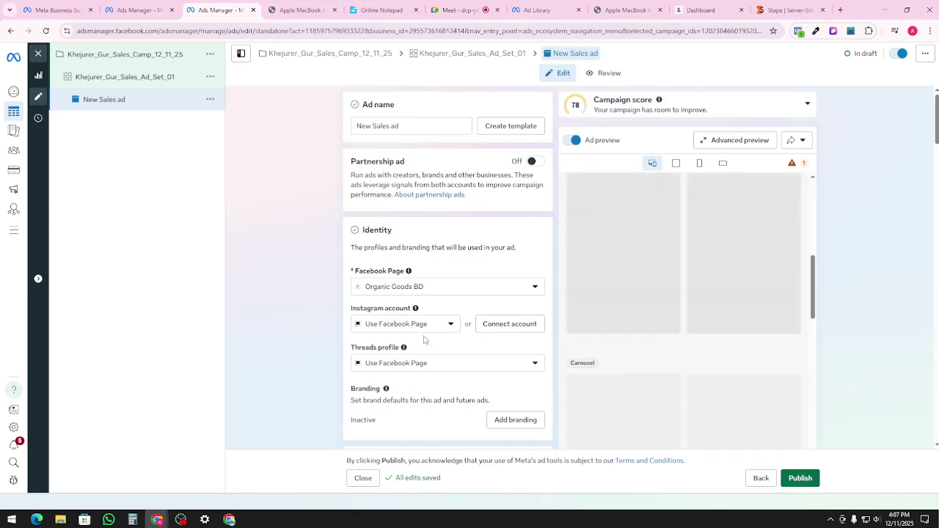
scroll(451, 298, "down", 5)
scroll(453, 294, "down", 7)
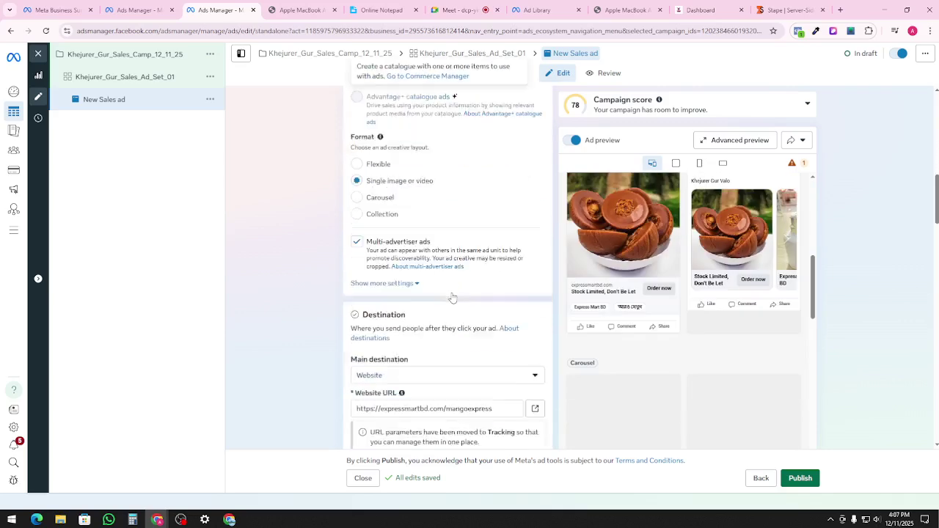
scroll(453, 293, "down", 6)
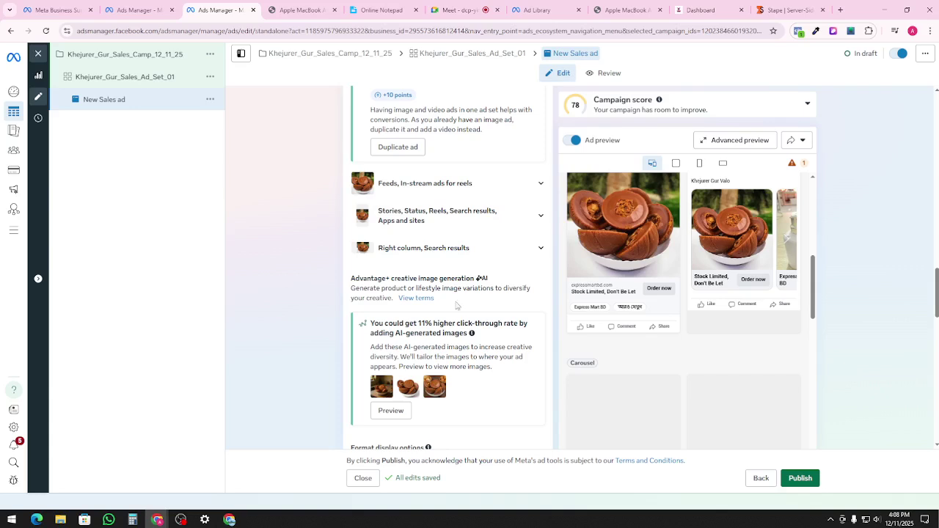
left_click(180, 520)
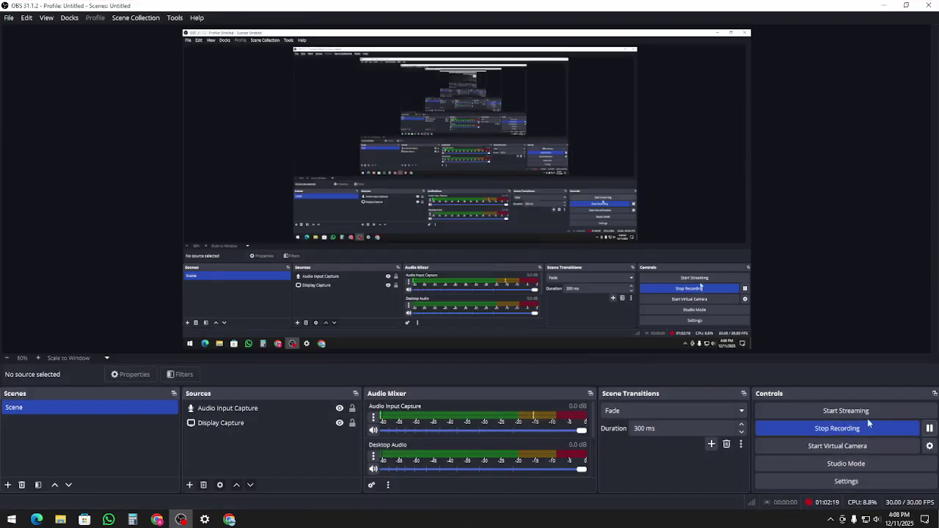